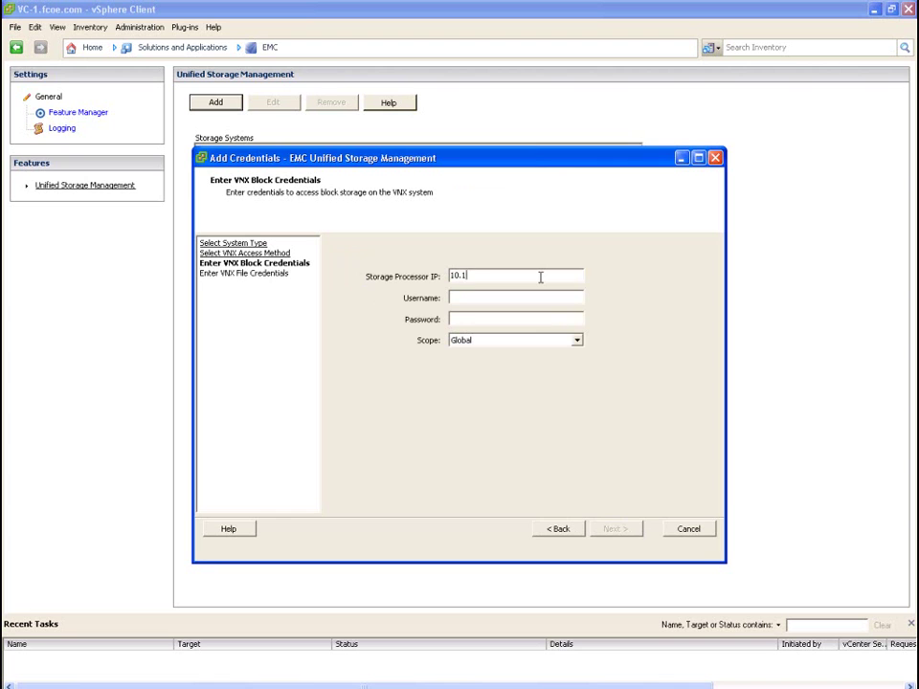
Enter the storage processor and control station IPs with sysadmin and nasadmin logins, and enable DHSM
{"action": "type", "text": "71.1sysadmsy"}
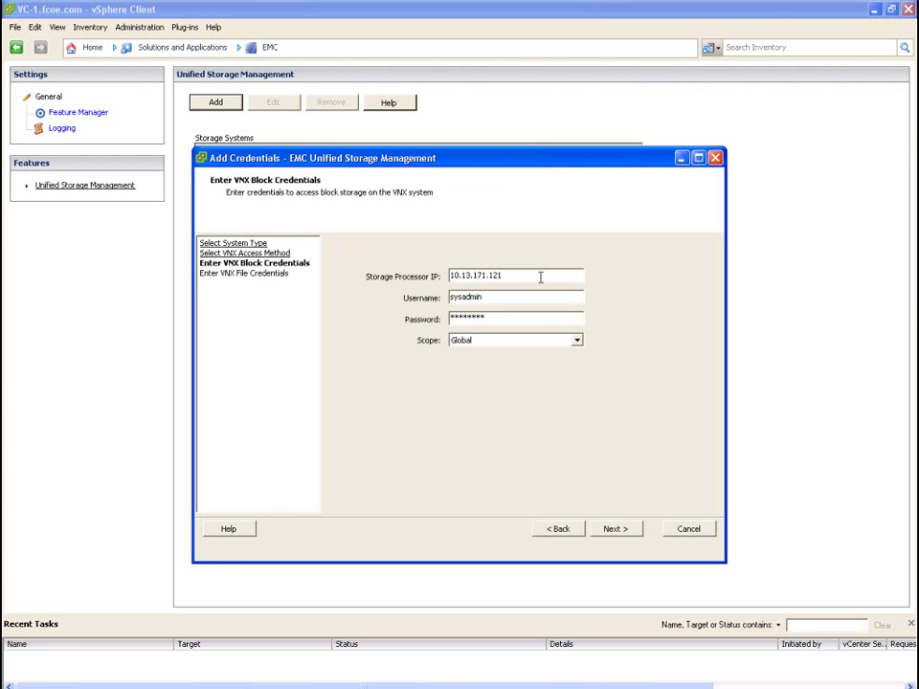
{"action": "left_click", "coordinate": [613, 529]}
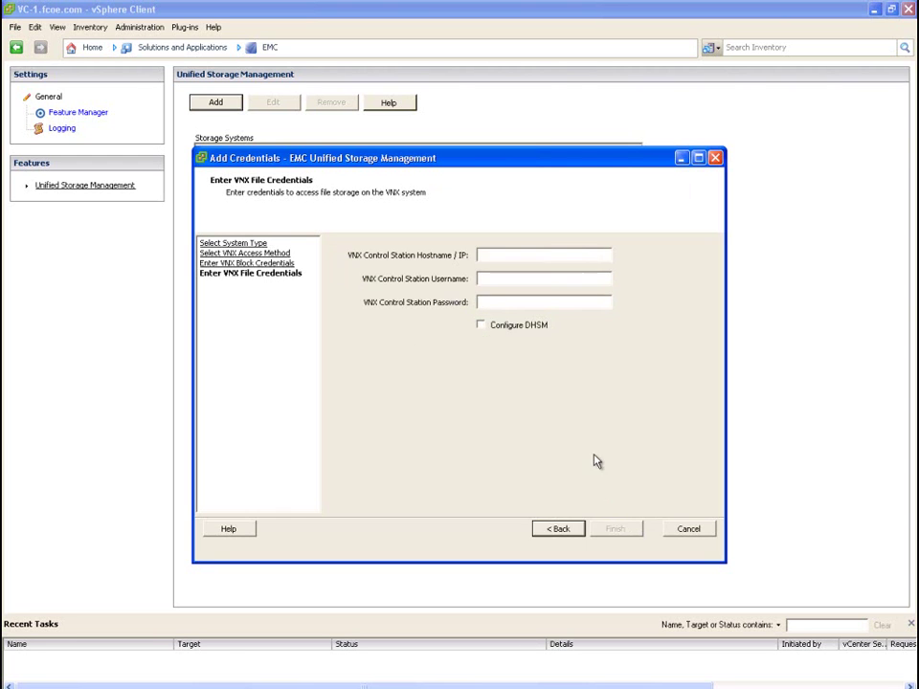
{"action": "left_click", "coordinate": [564, 258]}
{"action": "type", "text": "10.13"}
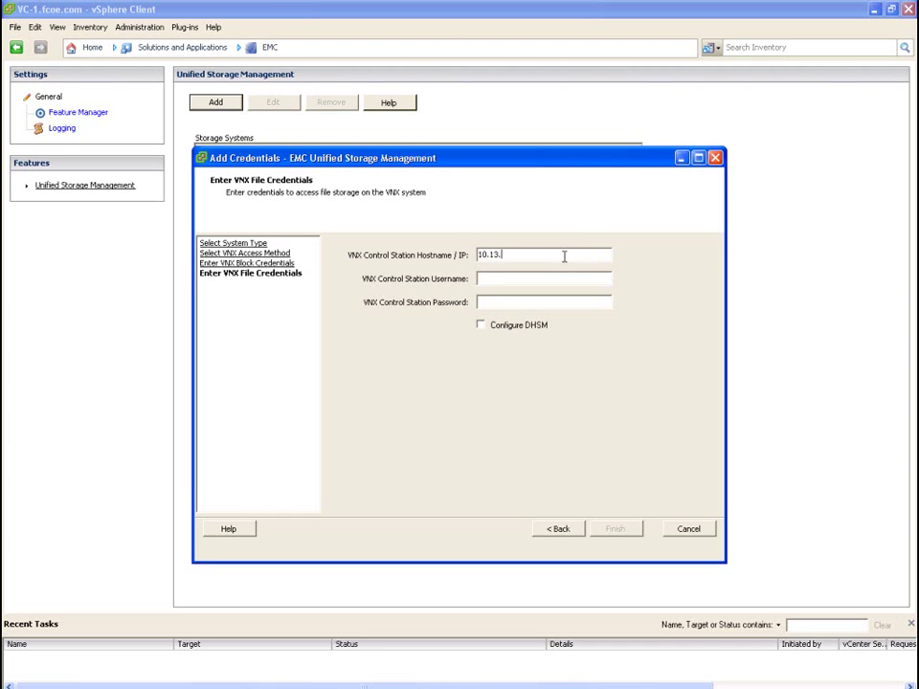
{"action": "type", "text": ".171.1"}
{"action": "key", "text": "Tab"}
{"action": "type", "text": "nasadm"}
{"action": "type", "text": "********"}
{"action": "key", "text": "Tab"}
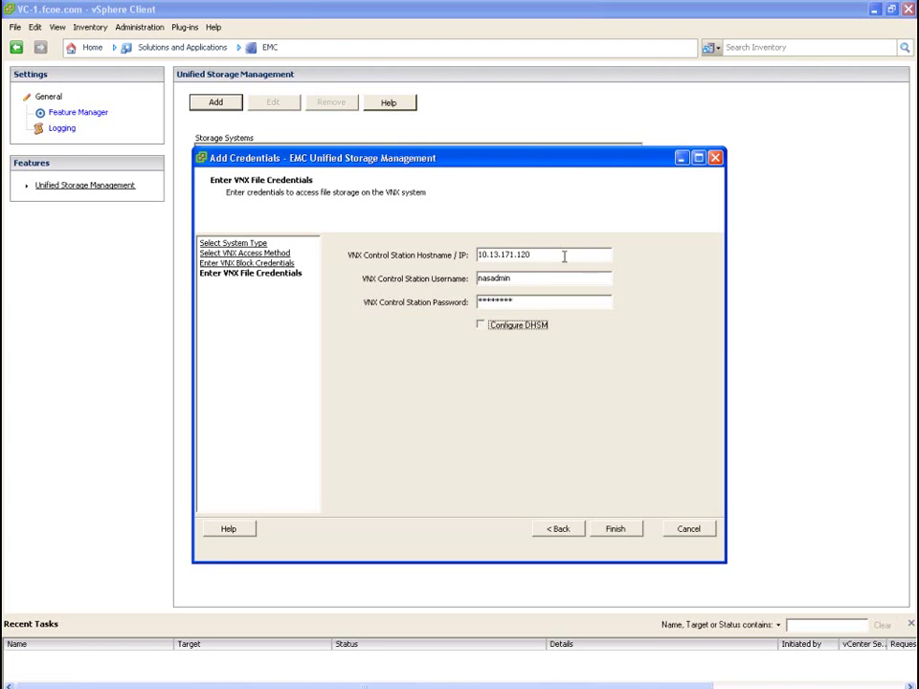
{"action": "key", "text": "space"}
Set the DHSM user to vmware with its password and finish adding CS5500
{"action": "left_click", "coordinate": [629, 532]}
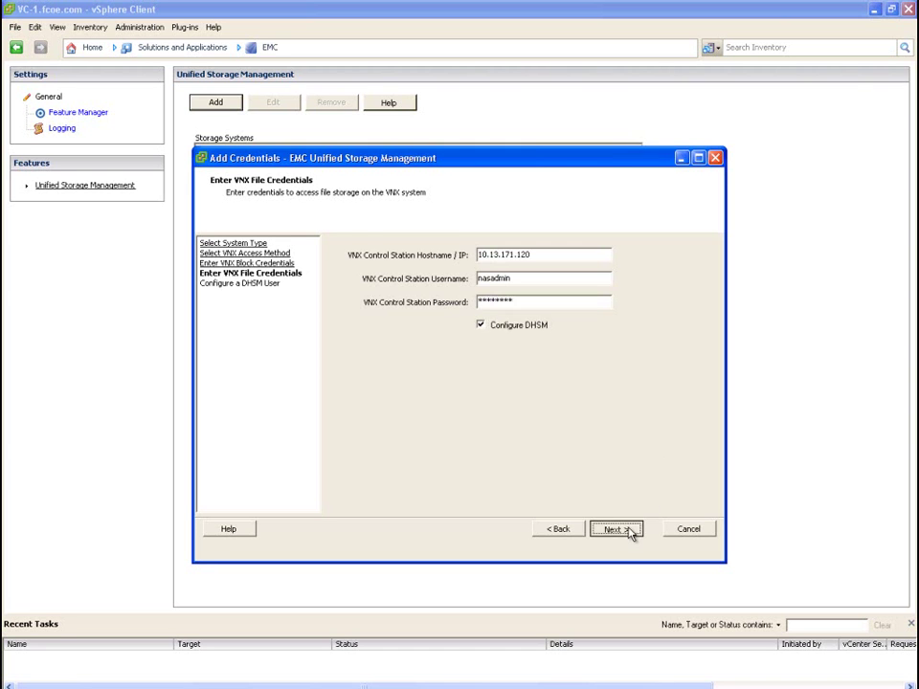
{"action": "left_click", "coordinate": [527, 280]}
{"action": "type", "text": "vmware"}
{"action": "key", "text": "Tab"}
{"action": "type", "text": "******"}
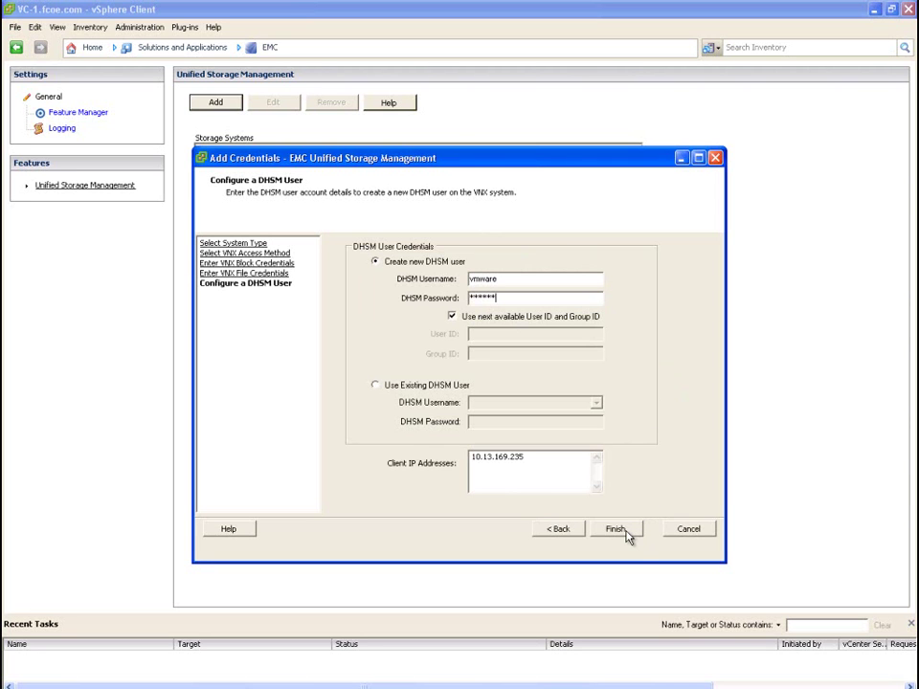
{"action": "left_click", "coordinate": [627, 535]}
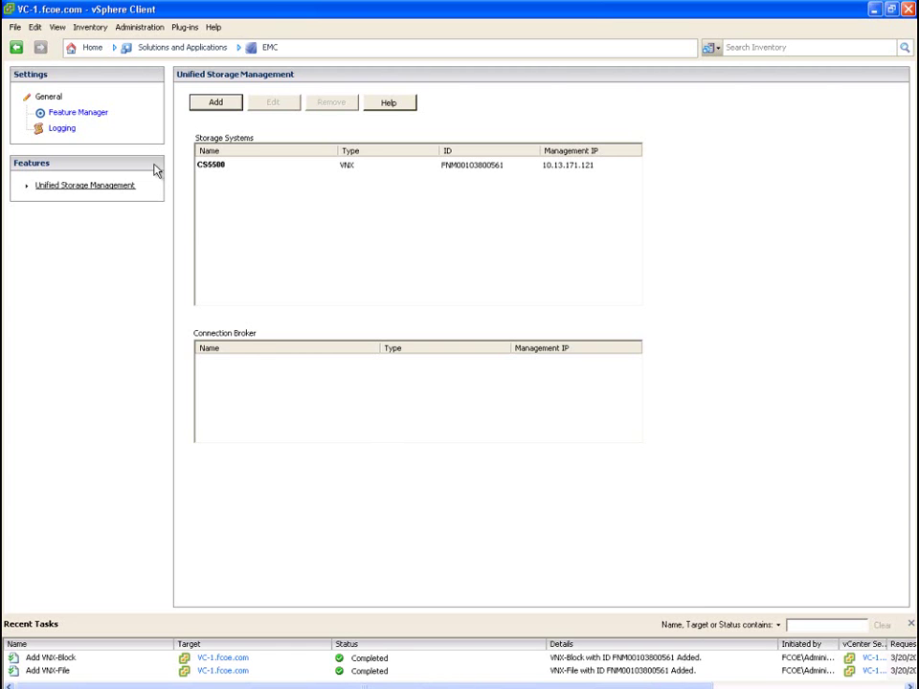
From Hosts and Clusters, launch EMC > Unified Storage > Provision Storage on Demo Cluster
{"action": "left_click", "coordinate": [83, 48]}
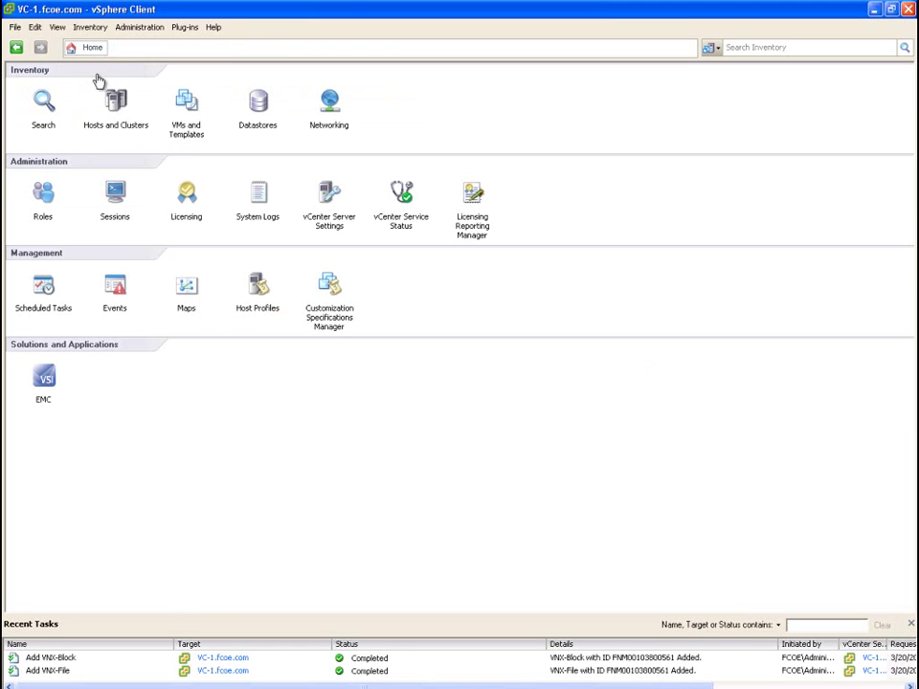
{"action": "left_click", "coordinate": [115, 107]}
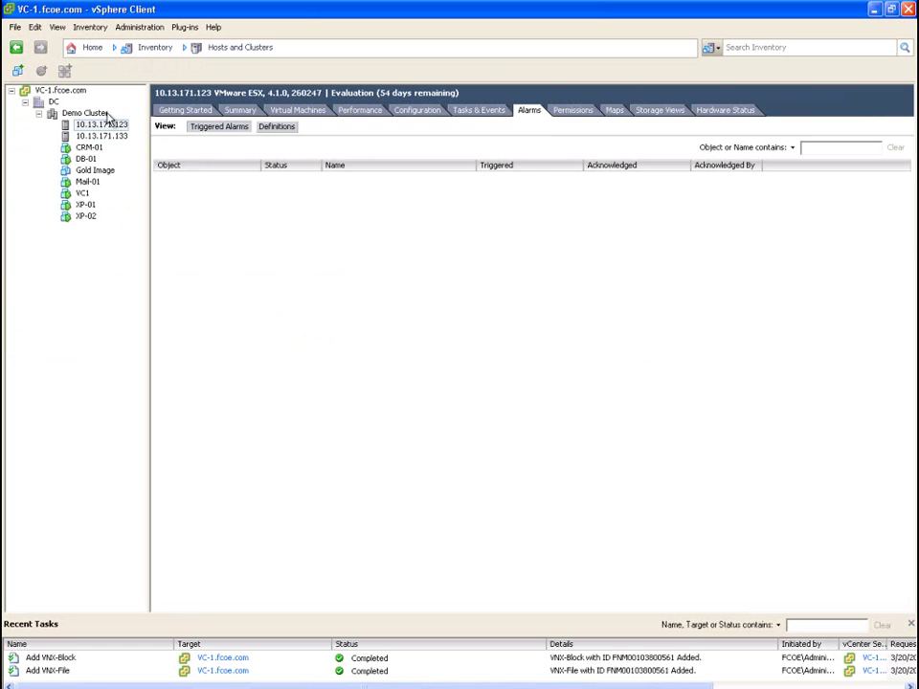
{"action": "left_click", "coordinate": [100, 116]}
{"action": "right_click", "coordinate": [98, 115]}
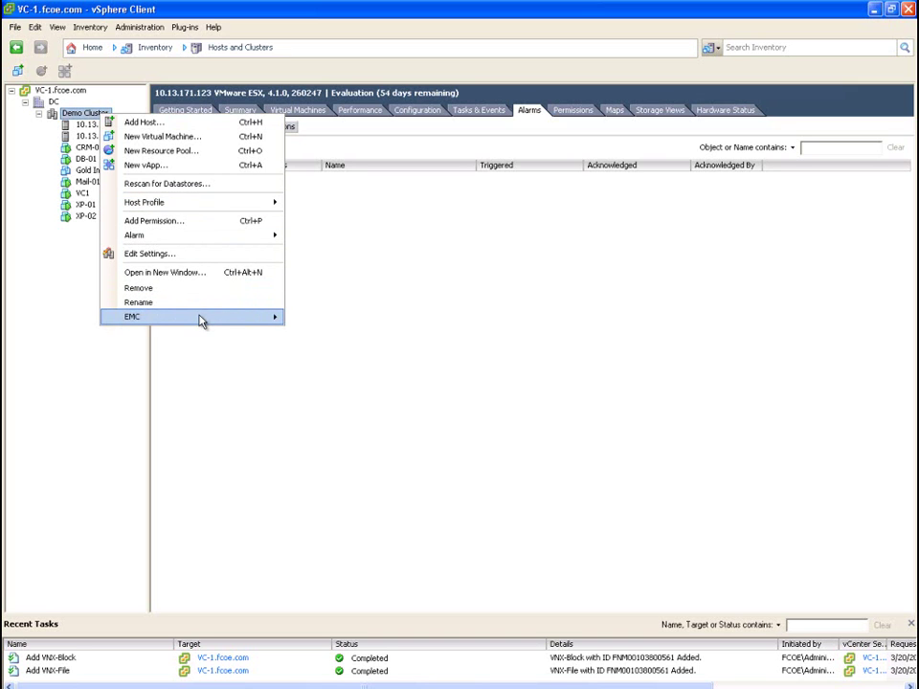
{"action": "mouse_move", "coordinate": [201, 319]}
{"action": "mouse_move", "coordinate": [350, 345]}
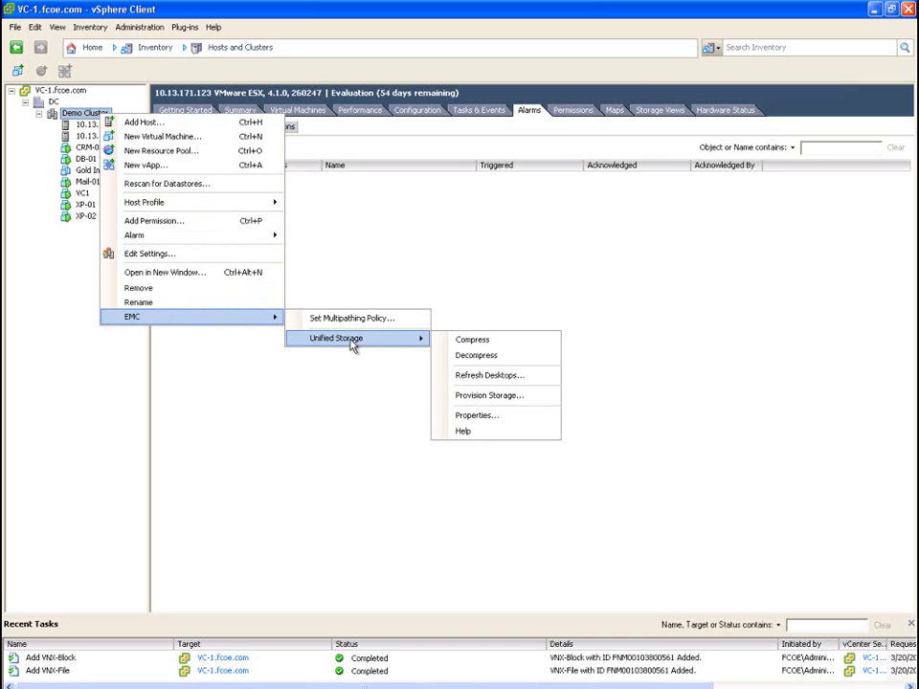
{"action": "left_click", "coordinate": [489, 395]}
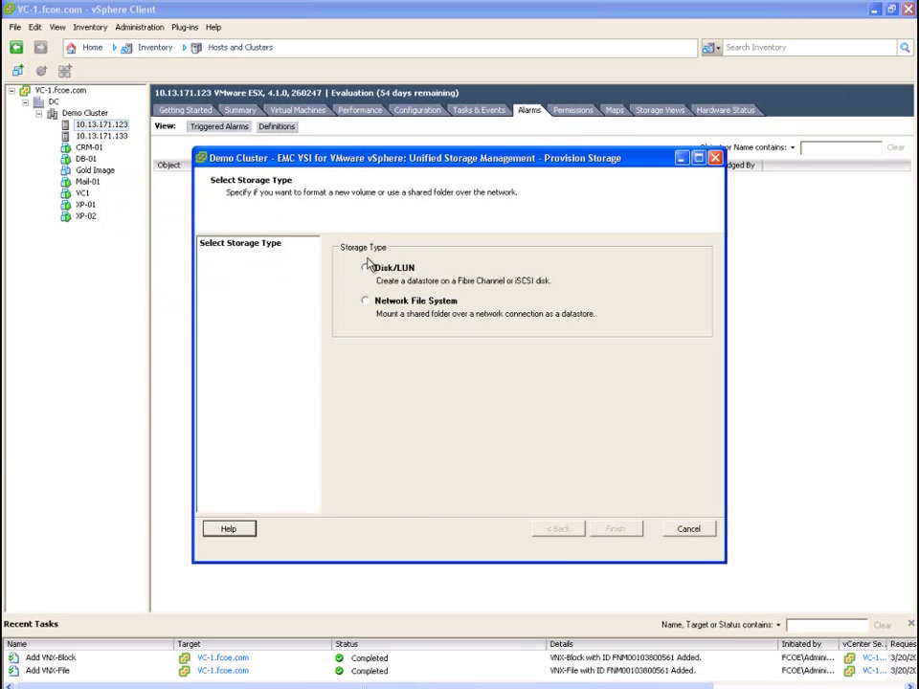
Choose Disk/LUN storage on array CS5500 using FAST_POOL
{"action": "left_click", "coordinate": [367, 268]}
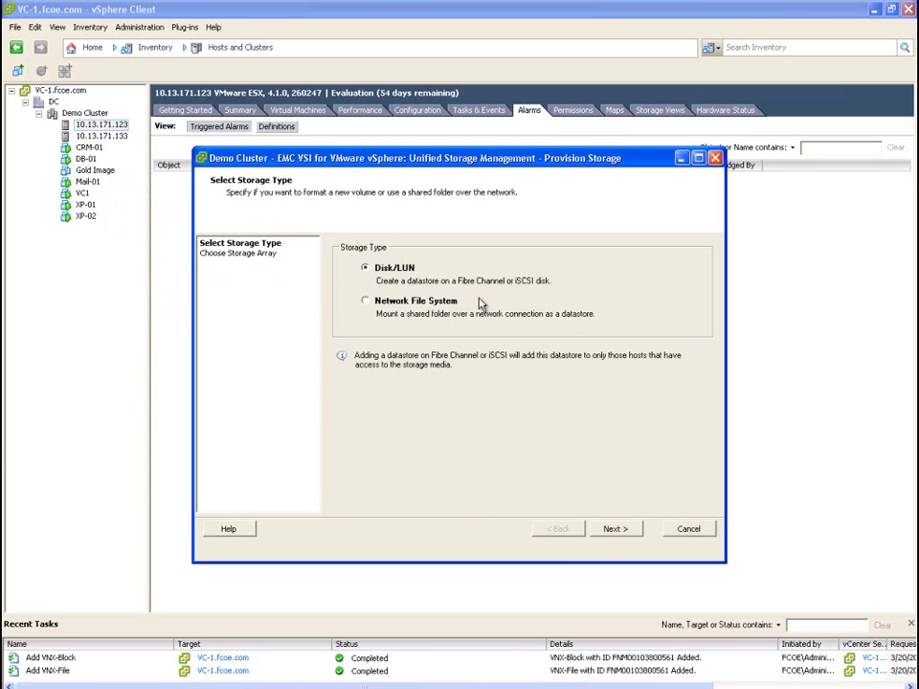
{"action": "left_click", "coordinate": [615, 529]}
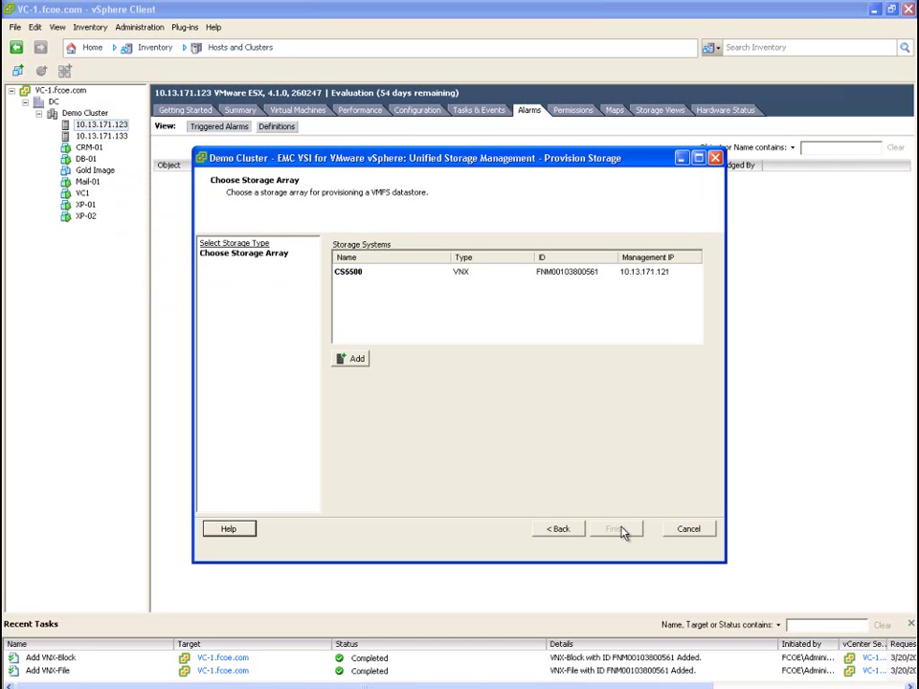
{"action": "left_click", "coordinate": [588, 274]}
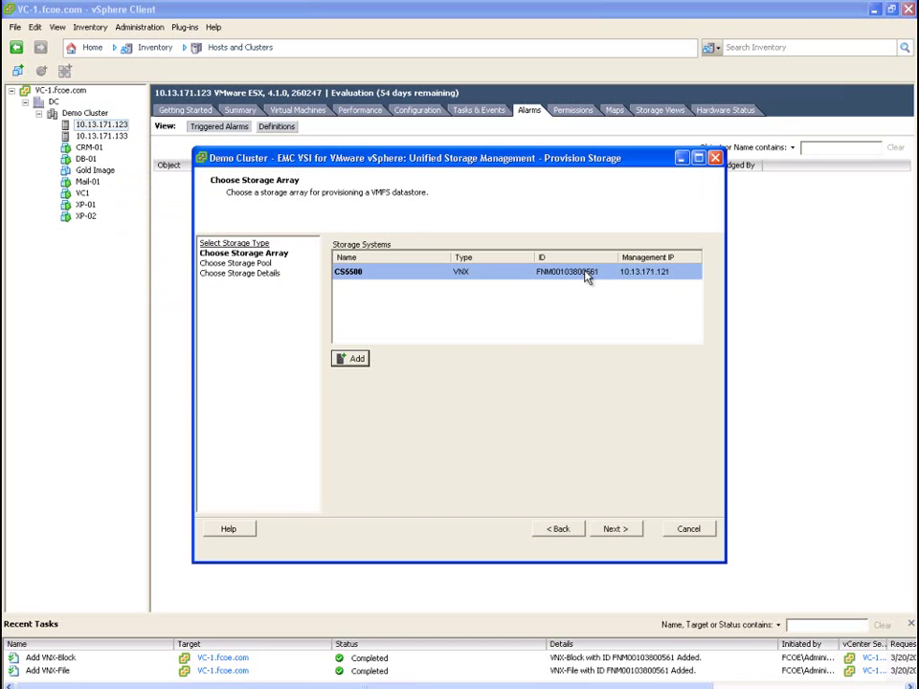
{"action": "left_click", "coordinate": [616, 529]}
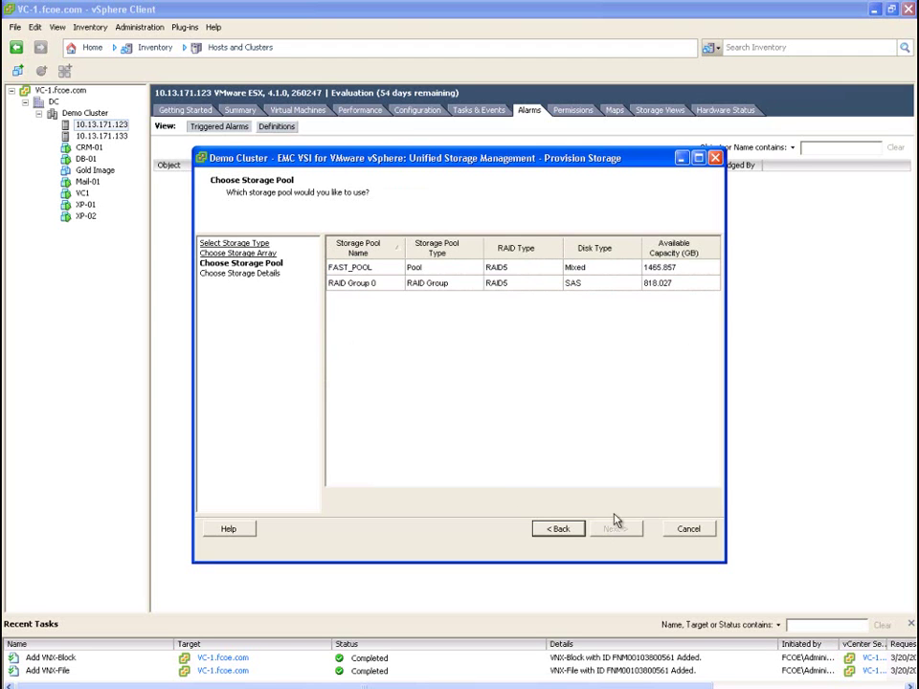
{"action": "left_click", "coordinate": [579, 271]}
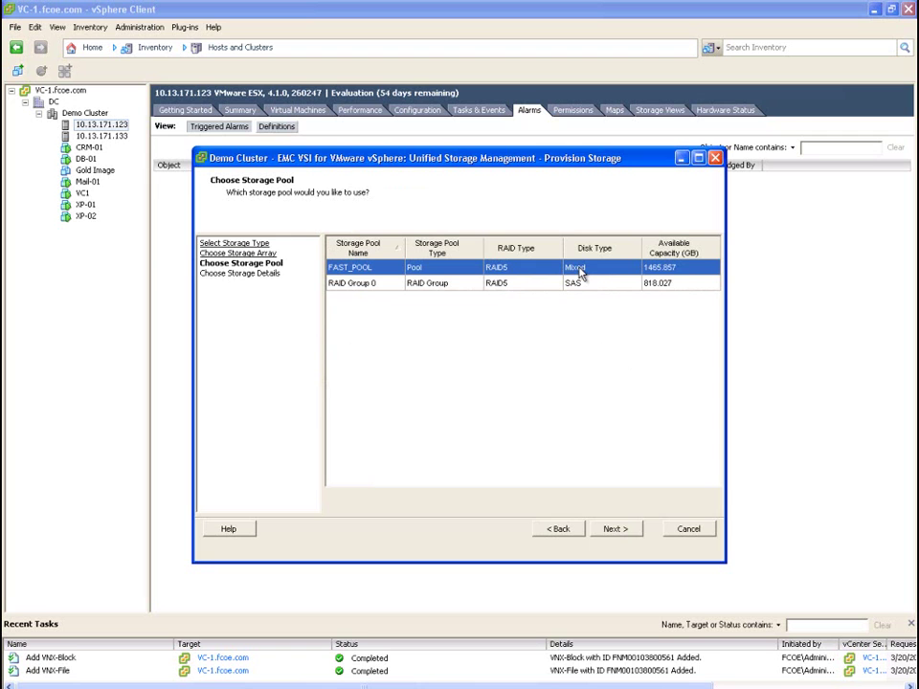
{"action": "left_click", "coordinate": [620, 531]}
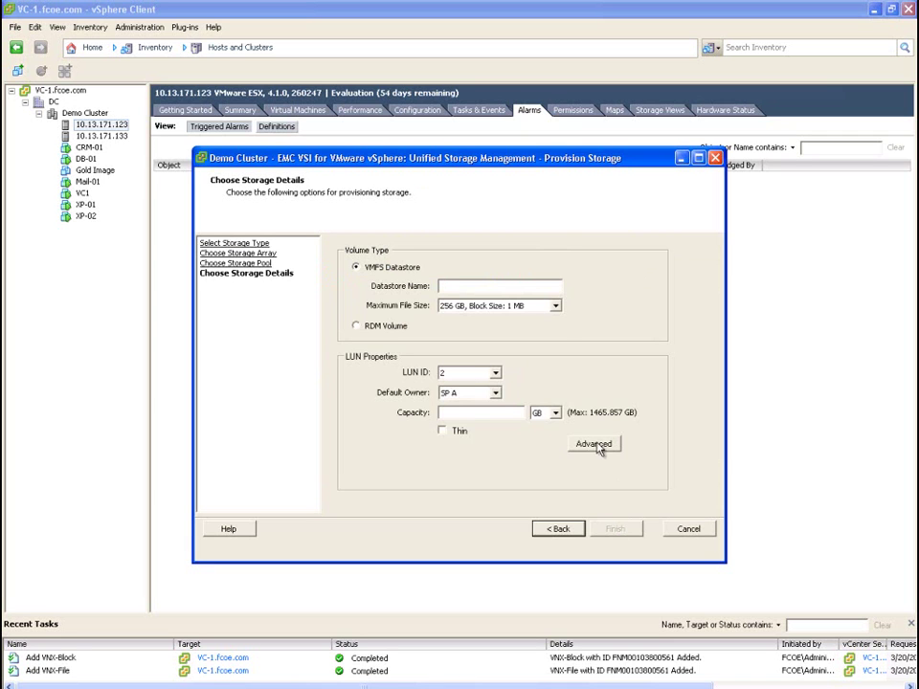
Create datastore block-01: 2 TB / 8 MB max file size, 1000 GB, Auto-Tier tiering
{"action": "left_click", "coordinate": [522, 285]}
{"action": "type", "text": "block-01"}
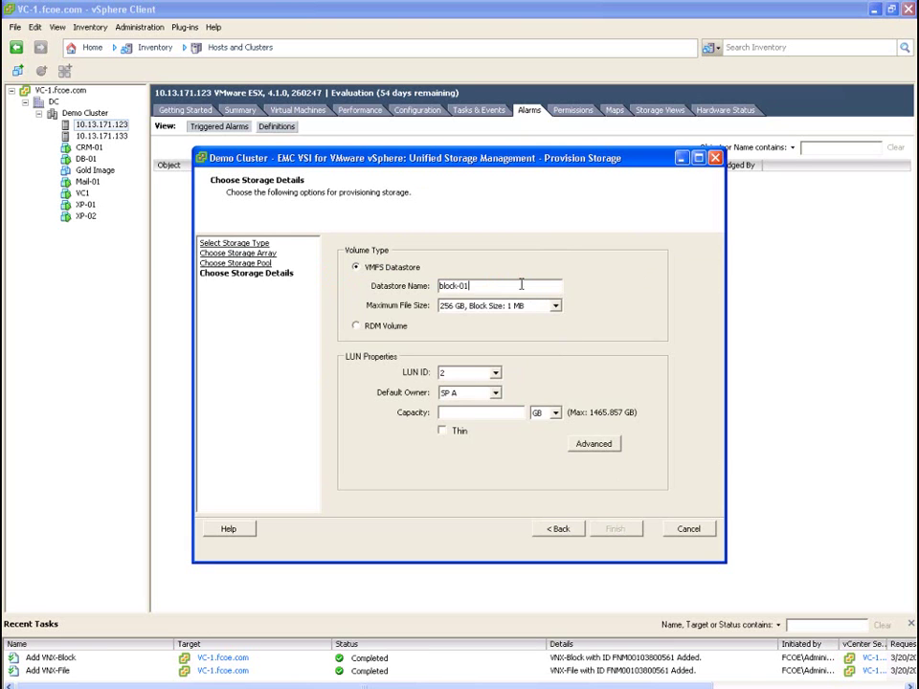
{"action": "left_click", "coordinate": [556, 305]}
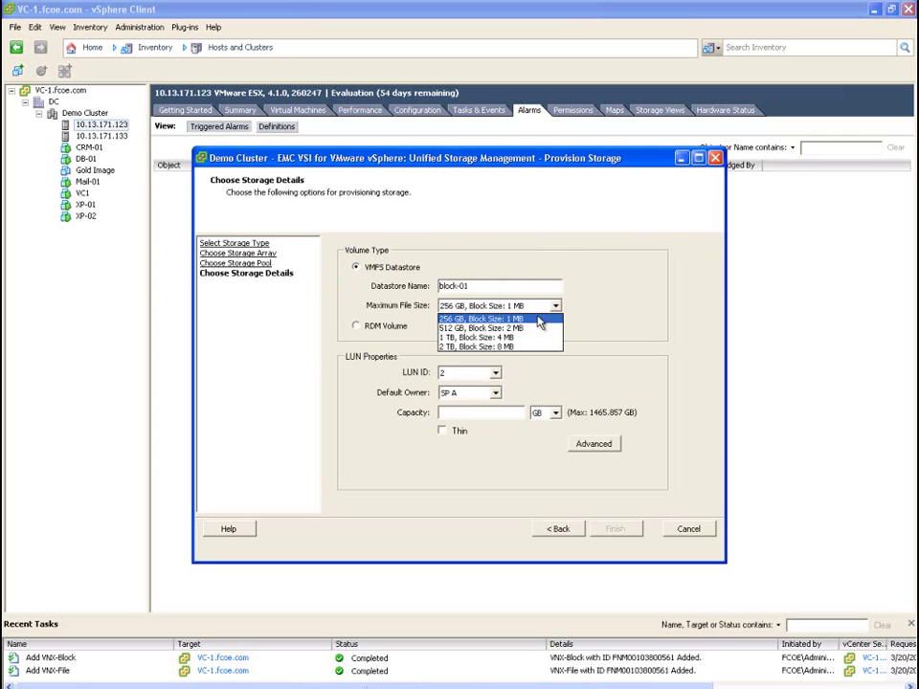
{"action": "left_click", "coordinate": [523, 348]}
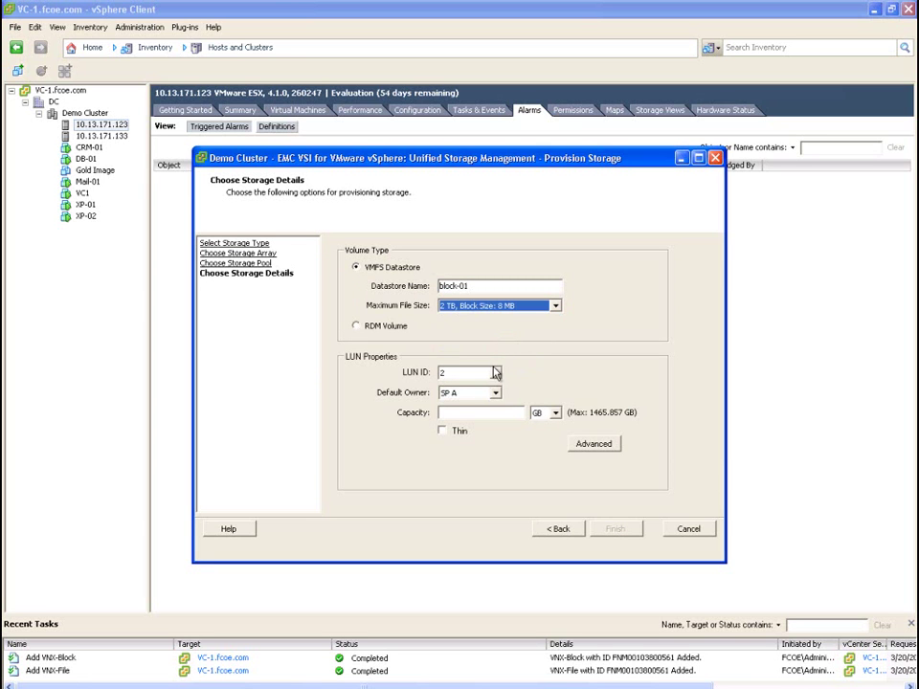
{"action": "left_click", "coordinate": [463, 412]}
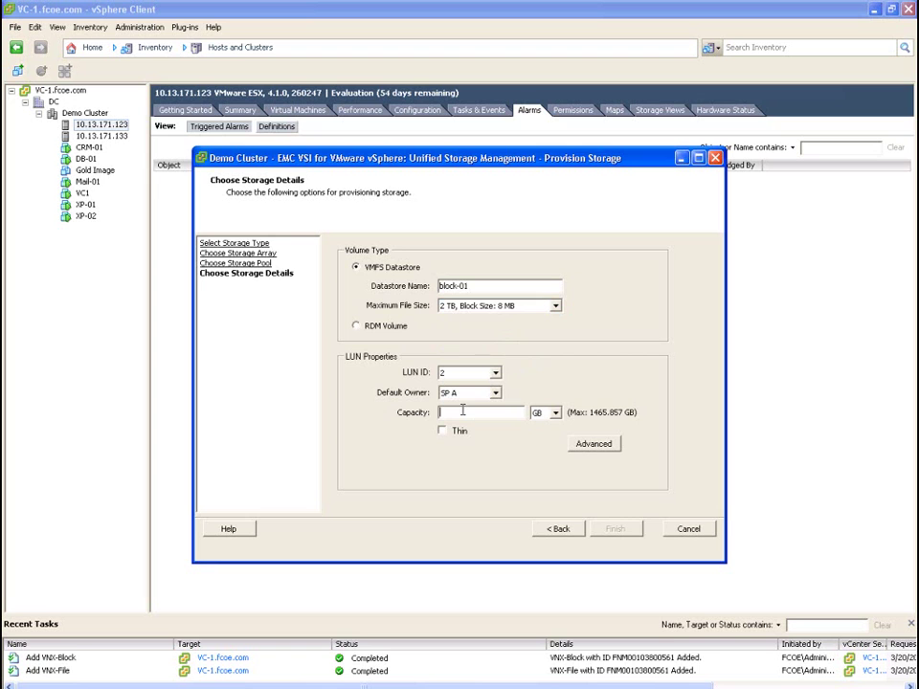
{"action": "type", "text": "1000"}
{"action": "left_click", "coordinate": [600, 447]}
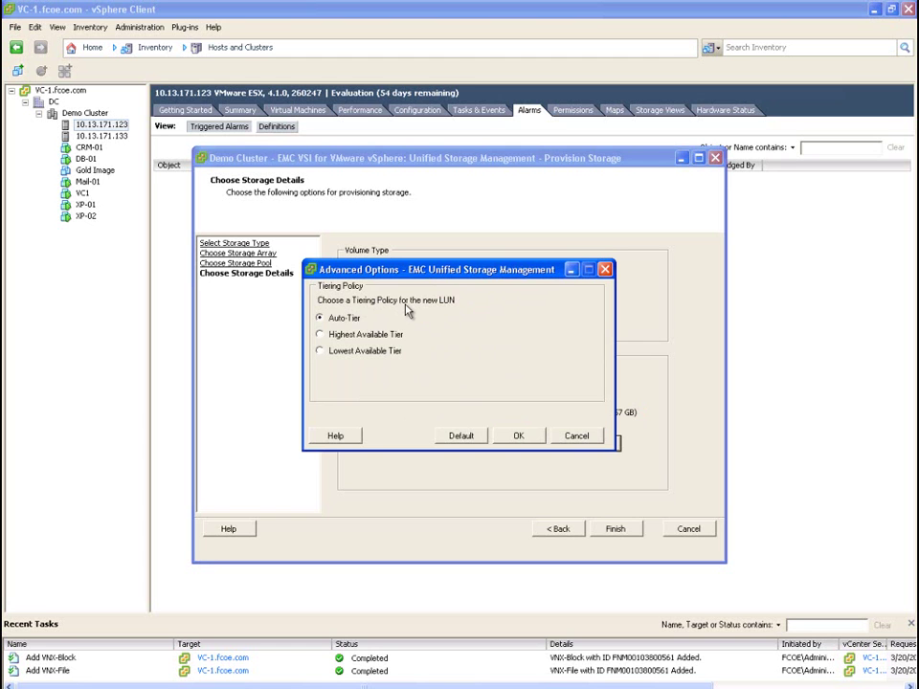
{"action": "left_click", "coordinate": [519, 436]}
{"action": "left_click", "coordinate": [616, 529]}
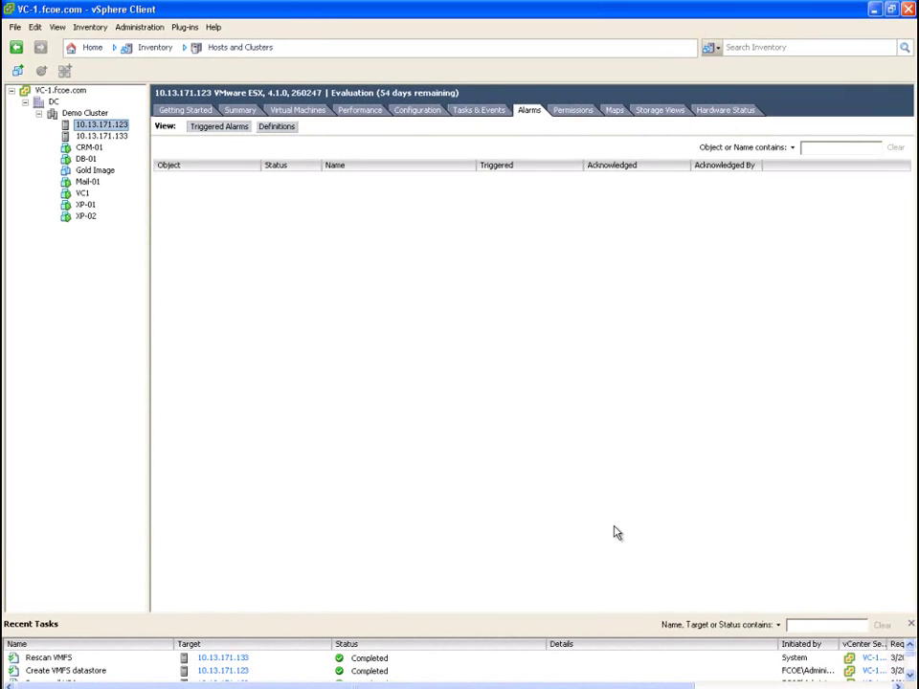
Start Provision Storage on Demo Cluster for an NFS datastore on VNX 10.13.171.120
{"action": "right_click", "coordinate": [101, 113]}
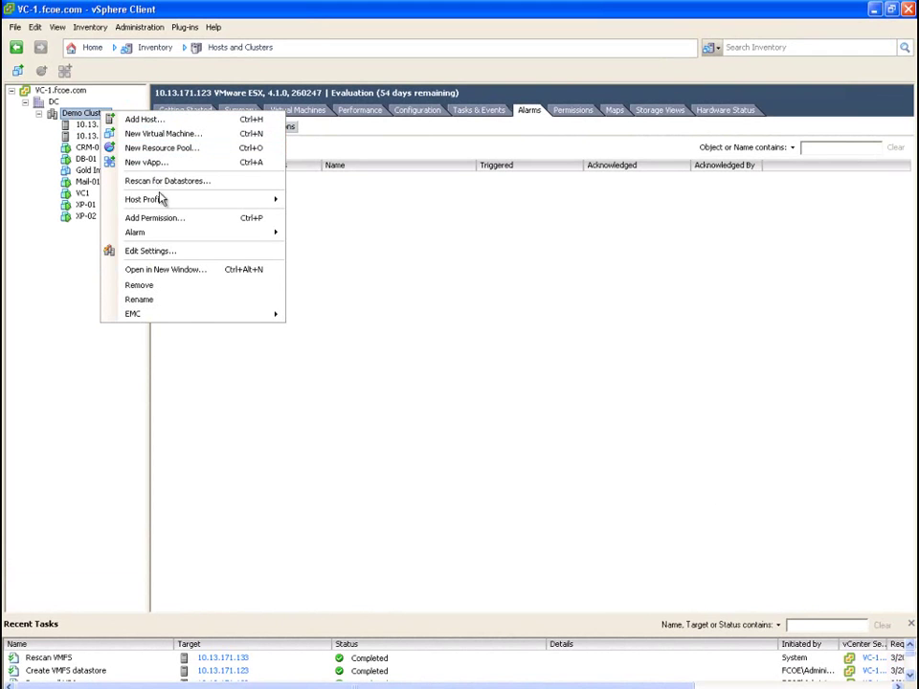
{"action": "mouse_move", "coordinate": [191, 318]}
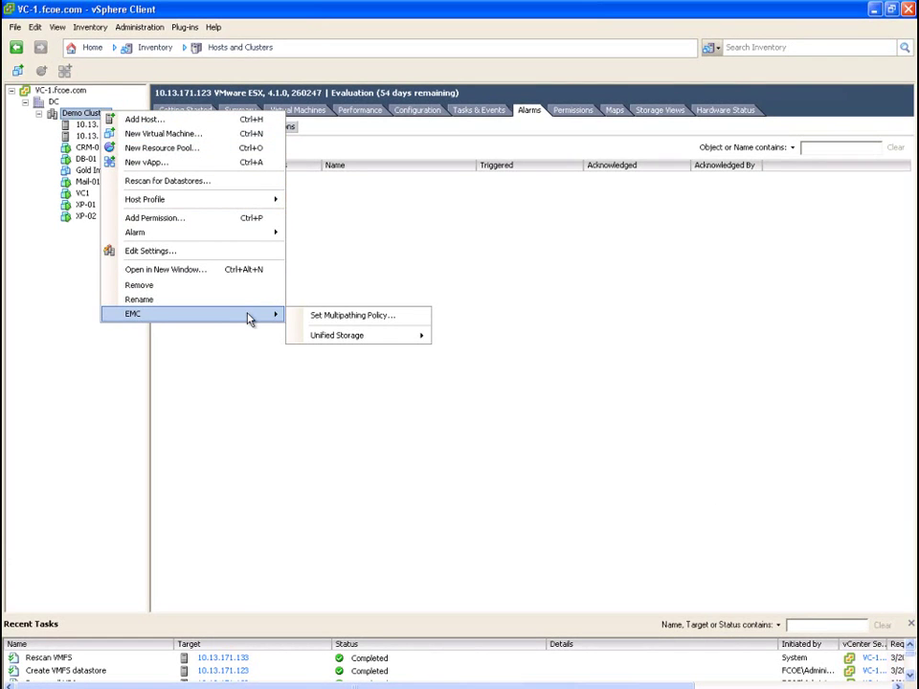
{"action": "mouse_move", "coordinate": [379, 349]}
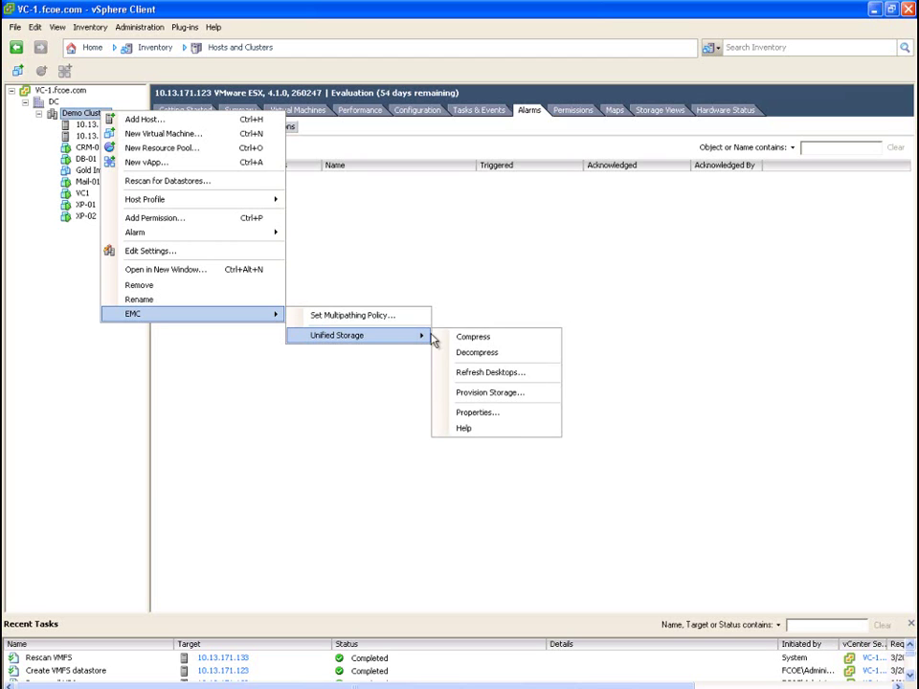
{"action": "left_click", "coordinate": [496, 394]}
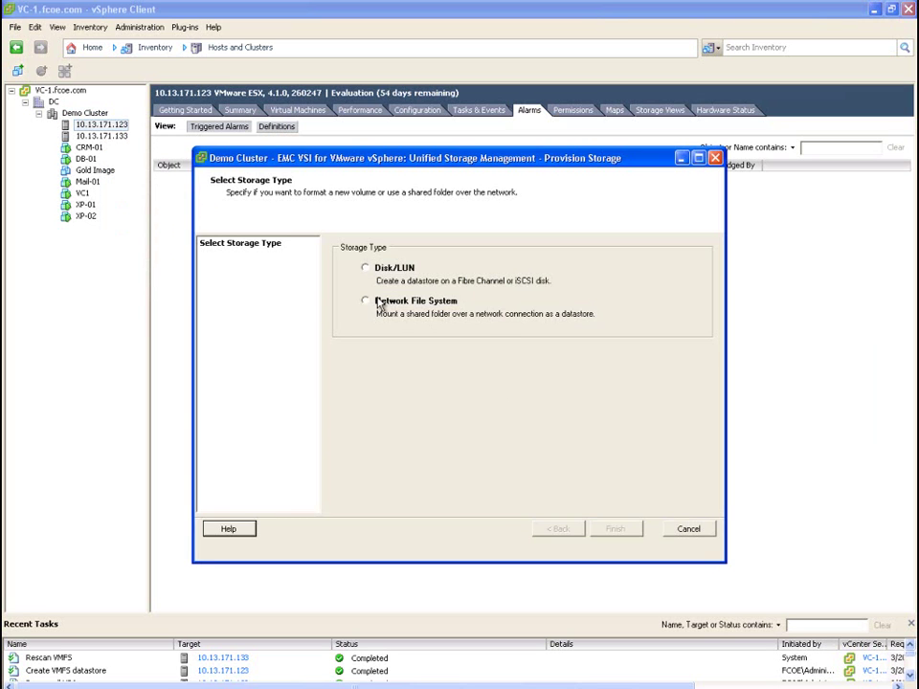
{"action": "left_click", "coordinate": [378, 302]}
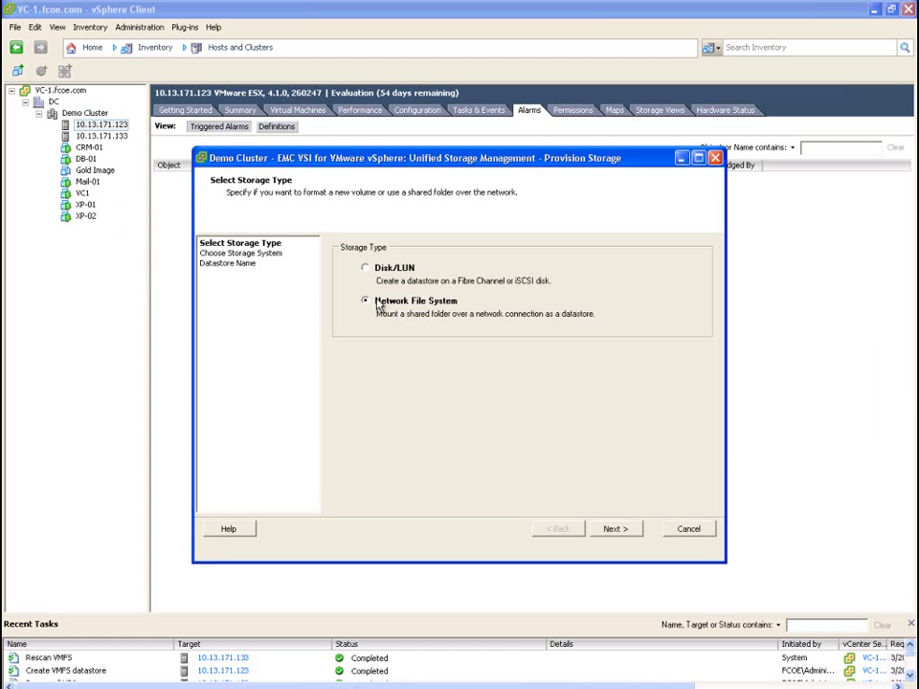
{"action": "left_click", "coordinate": [615, 530]}
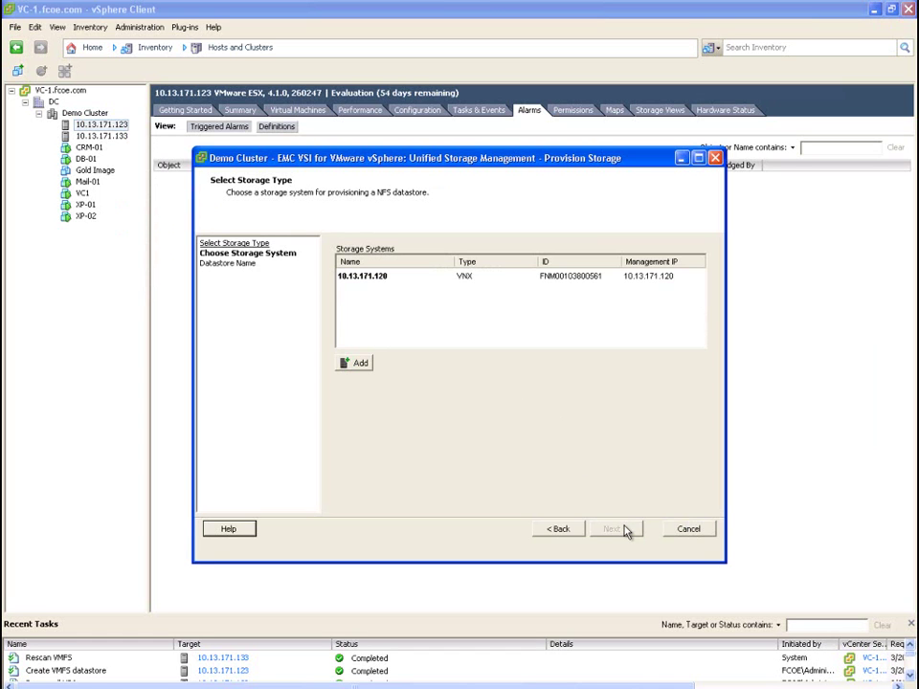
{"action": "left_click", "coordinate": [586, 277]}
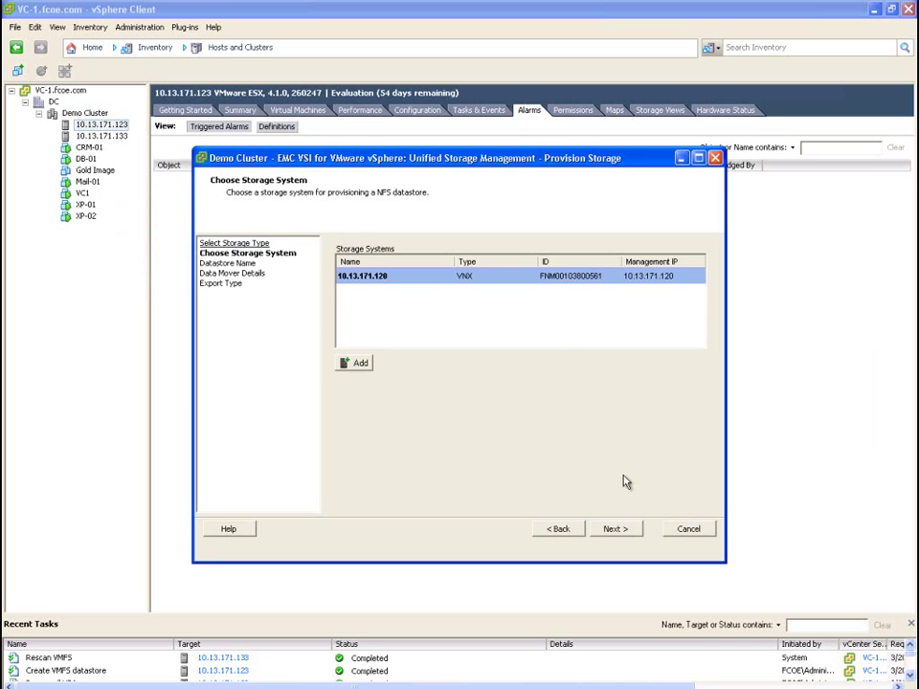
{"action": "left_click", "coordinate": [617, 530]}
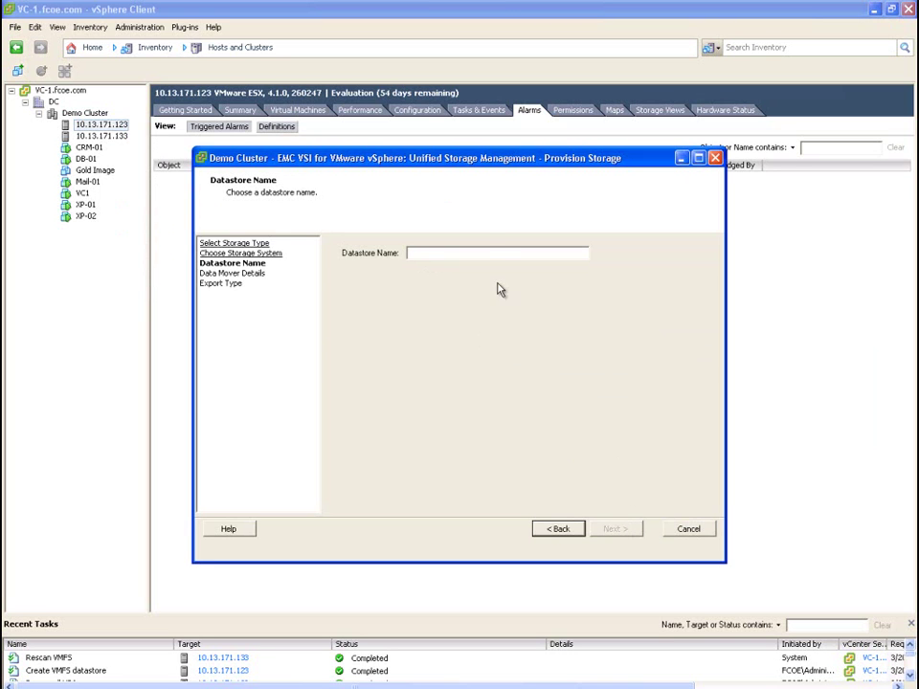
Name the datastore Nile-01 and use data mover server_2 with interface 10.13.171.140
{"action": "left_click", "coordinate": [487, 250]}
{"action": "type", "text": "Nile-01"}
{"action": "left_click", "coordinate": [618, 530]}
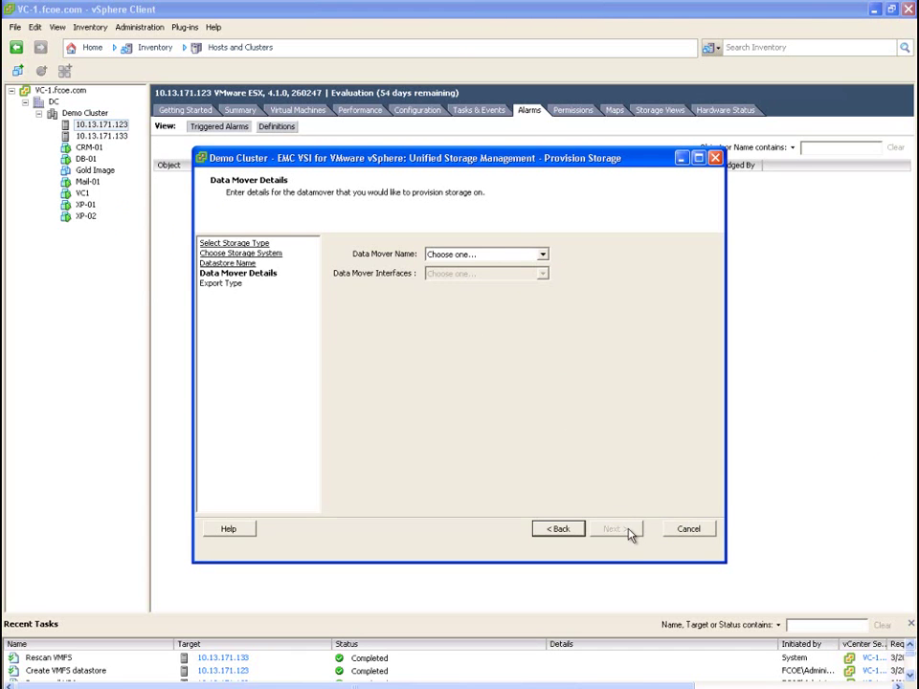
{"action": "left_click", "coordinate": [542, 254]}
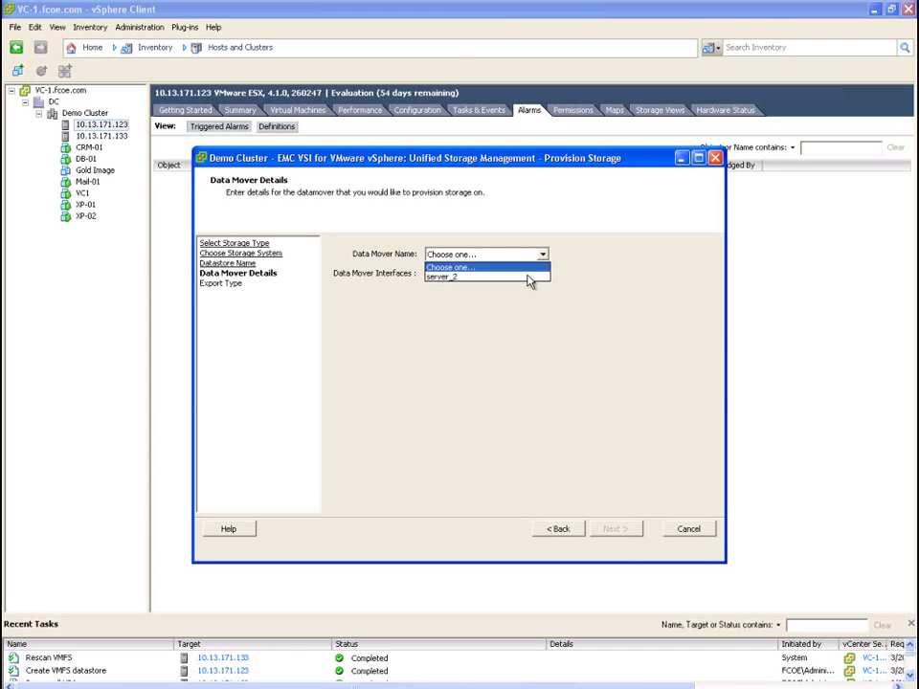
{"action": "left_click", "coordinate": [529, 277]}
{"action": "left_click", "coordinate": [542, 274]}
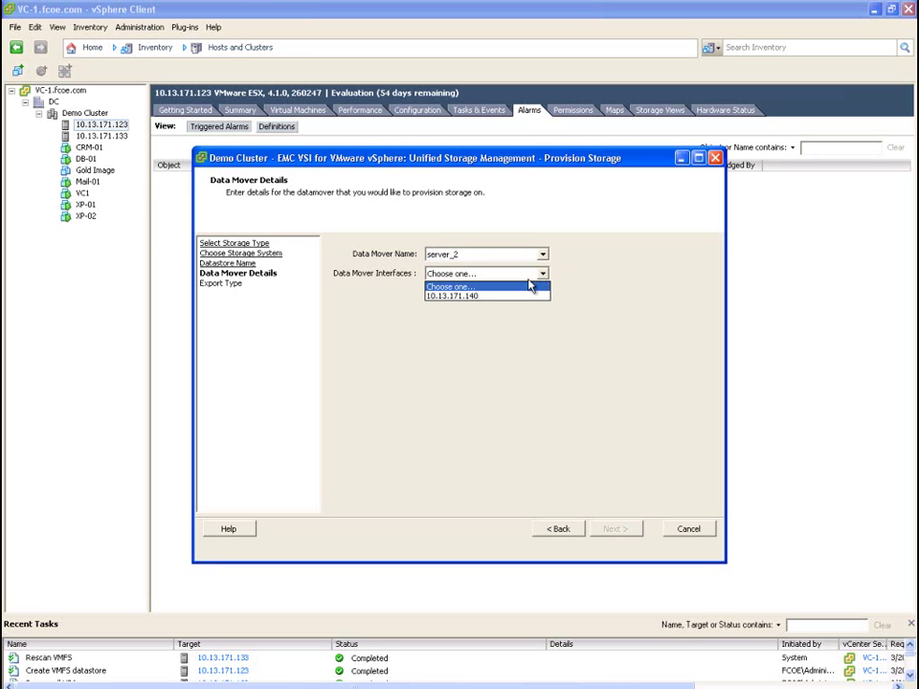
{"action": "left_click", "coordinate": [523, 298]}
{"action": "left_click", "coordinate": [634, 532]}
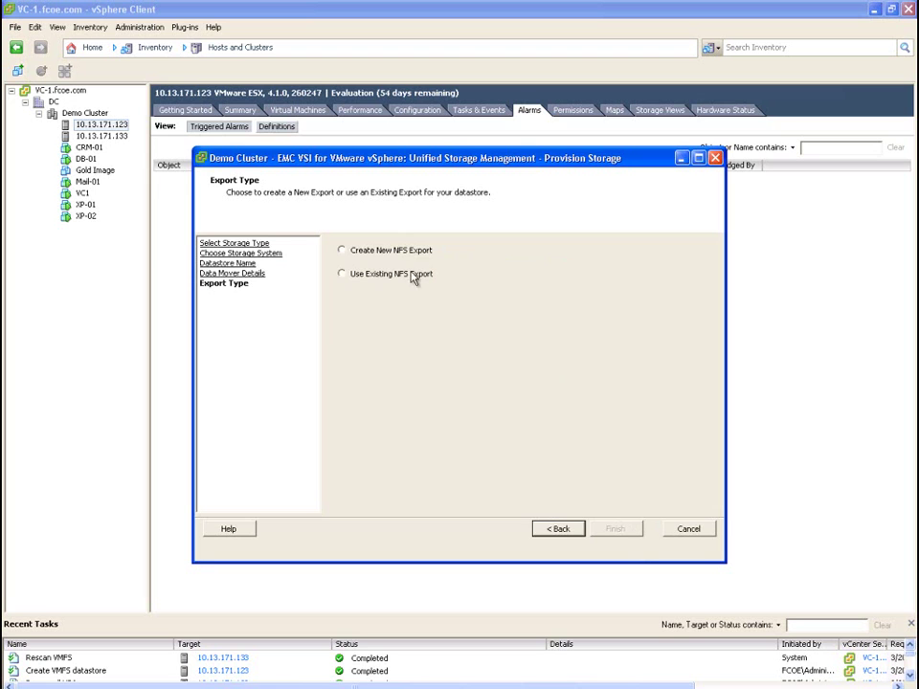
Create a new NFS export of 1000 GB from FAST_POOL with thin provisioning off
{"action": "left_click", "coordinate": [408, 255]}
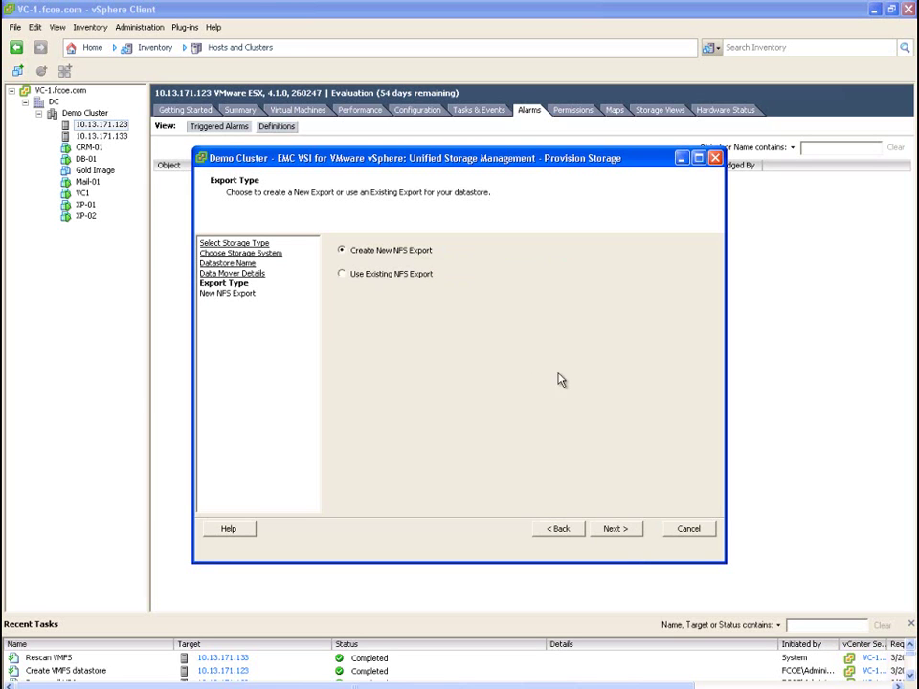
{"action": "left_click", "coordinate": [614, 530]}
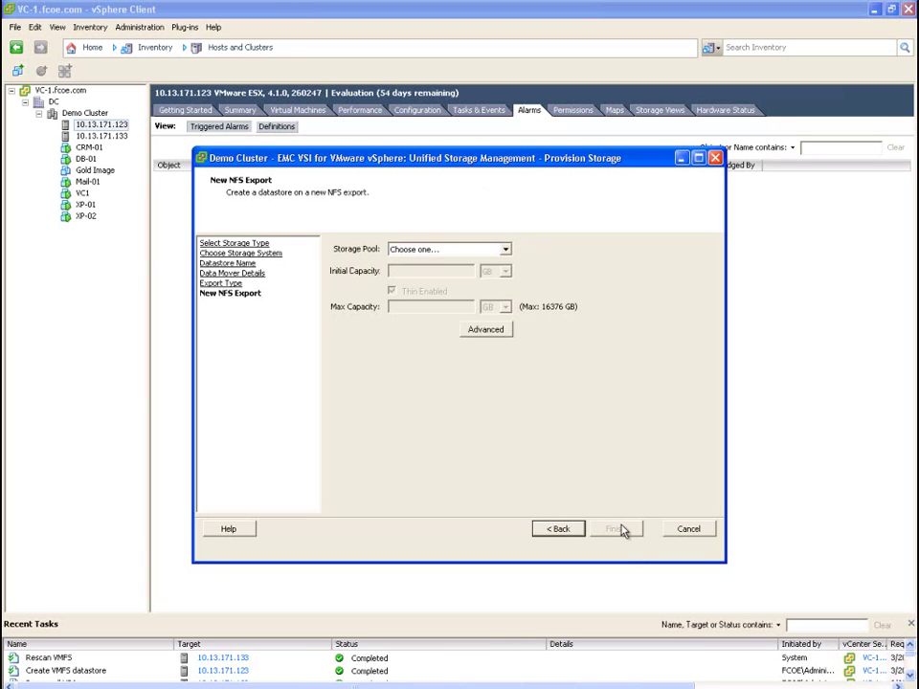
{"action": "left_click", "coordinate": [507, 249]}
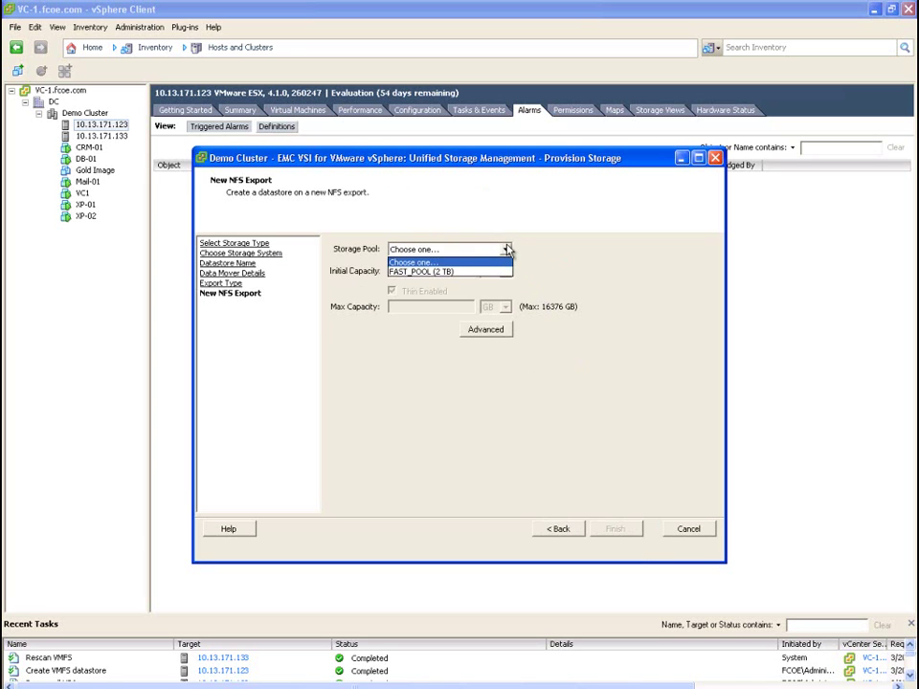
{"action": "left_click", "coordinate": [482, 272]}
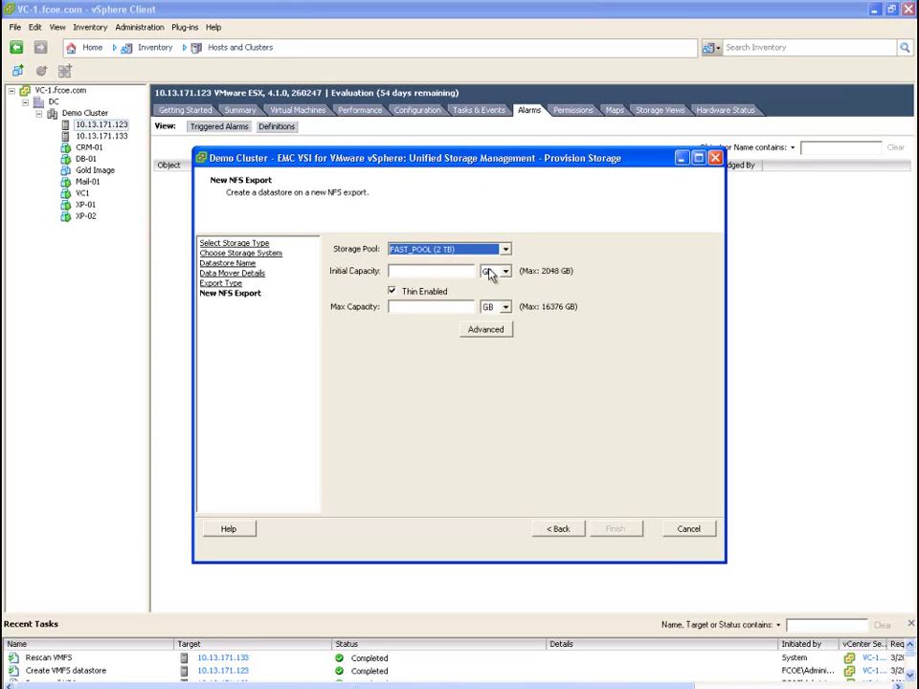
{"action": "left_click", "coordinate": [424, 270]}
{"action": "type", "text": "1000"}
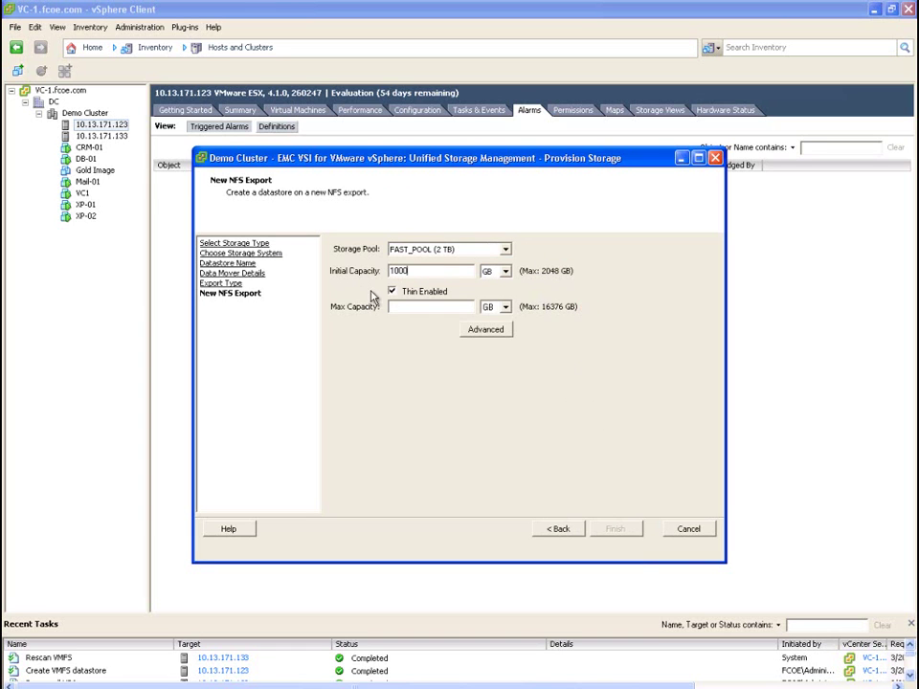
{"action": "left_click", "coordinate": [392, 291]}
{"action": "left_click", "coordinate": [491, 329]}
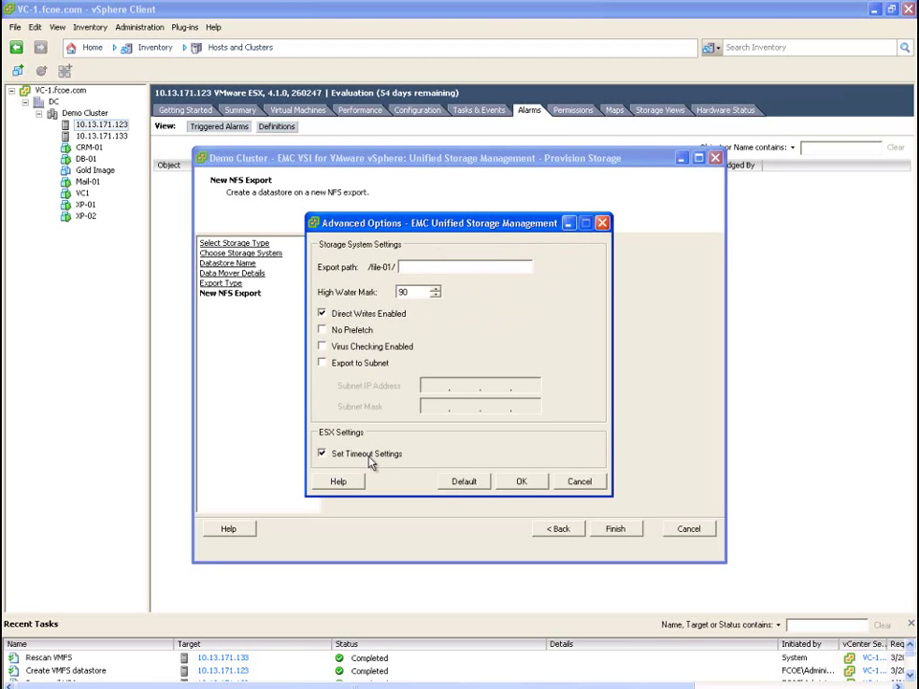
{"action": "left_click", "coordinate": [542, 487]}
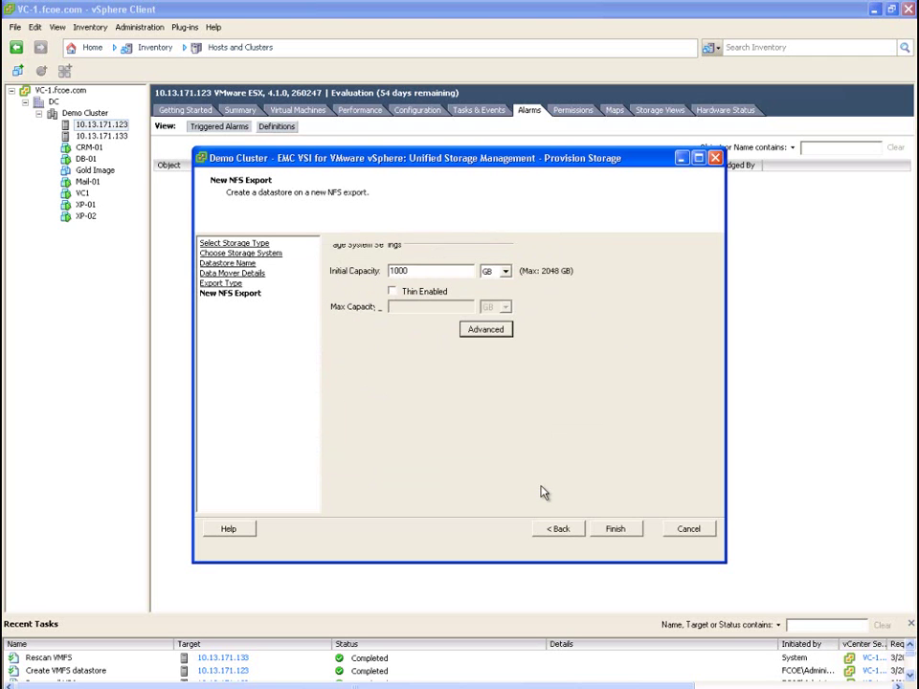
{"action": "left_click", "coordinate": [616, 529]}
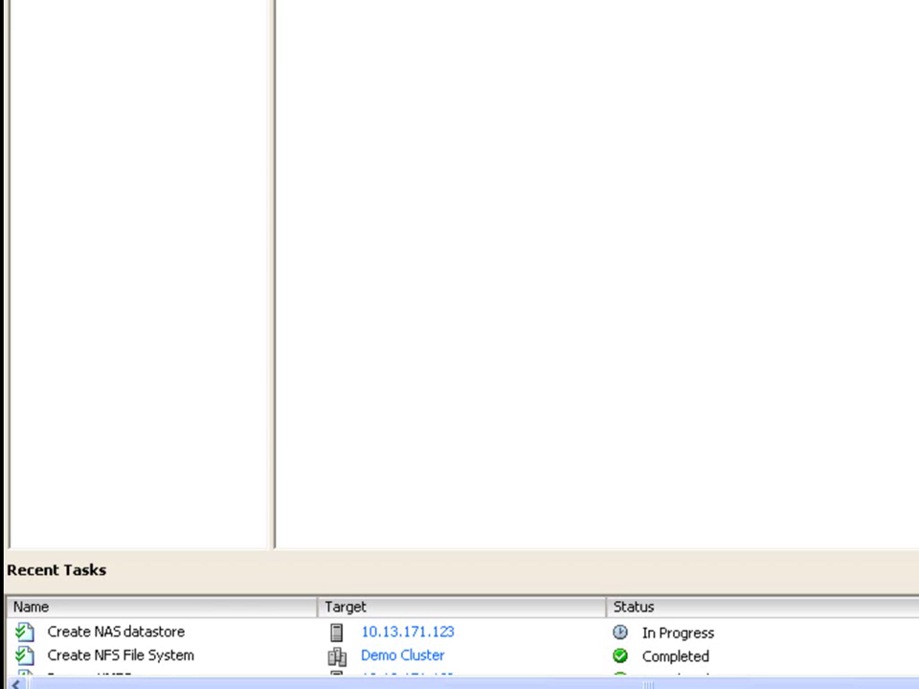
Check that file-01 and block-01 appear in the summaries of hosts 10.13.171.123 and 10.13.171.133
{"action": "left_click", "coordinate": [244, 110]}
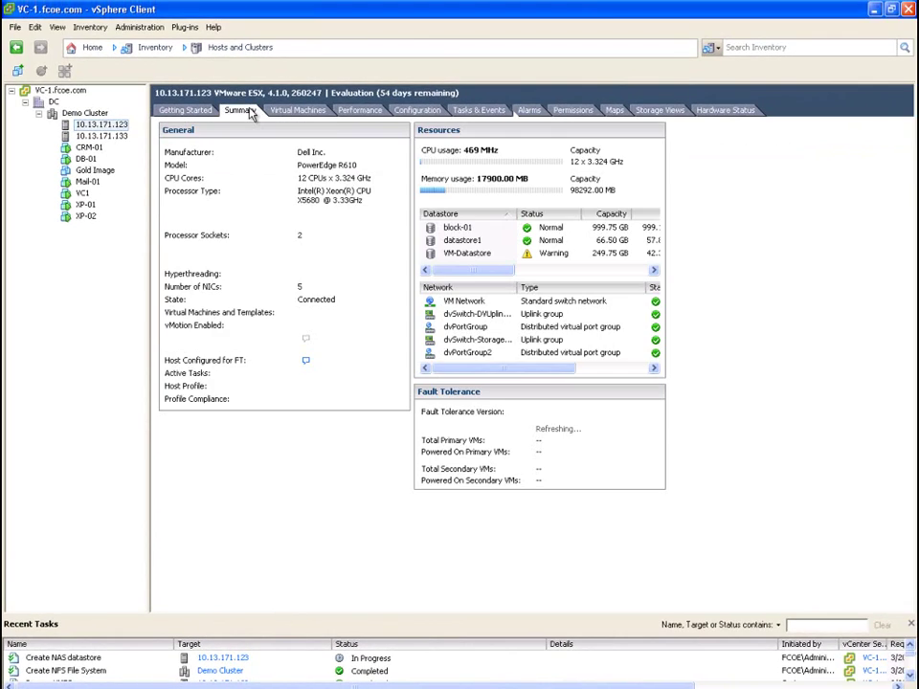
{"action": "left_click", "coordinate": [460, 228]}
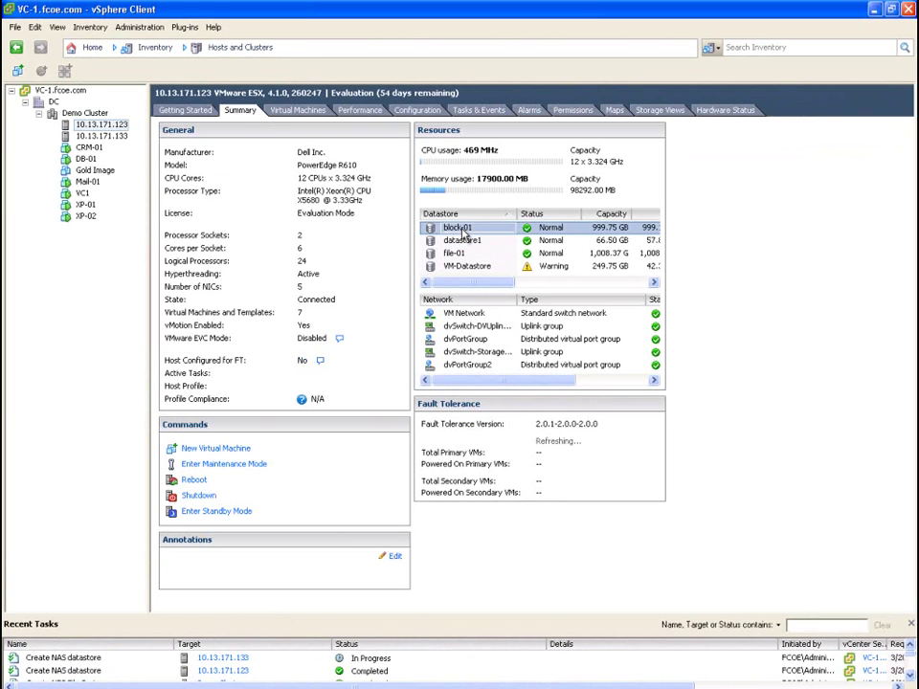
{"action": "left_click", "coordinate": [459, 254]}
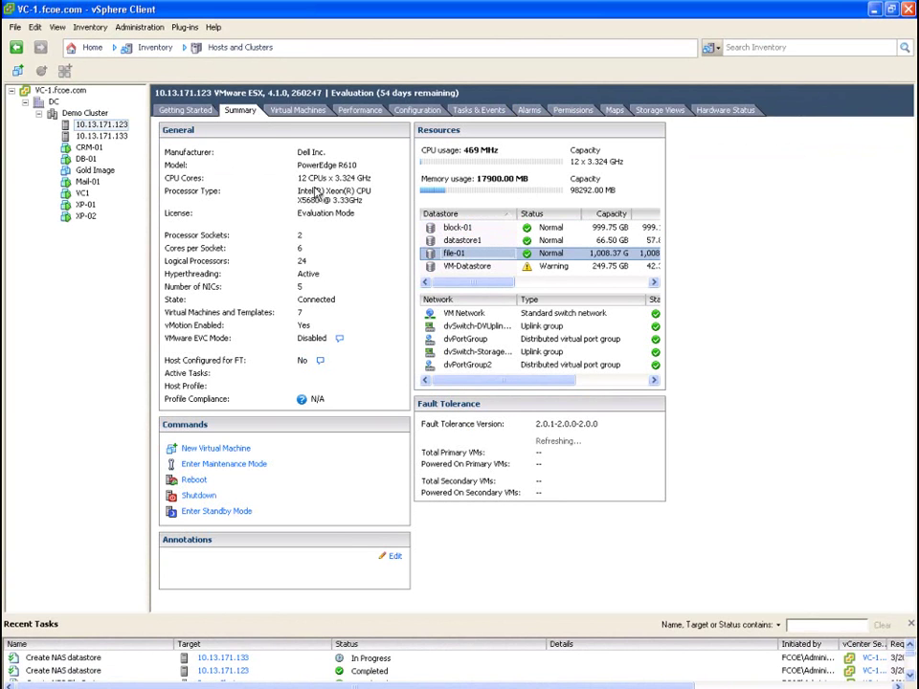
{"action": "left_click", "coordinate": [101, 125]}
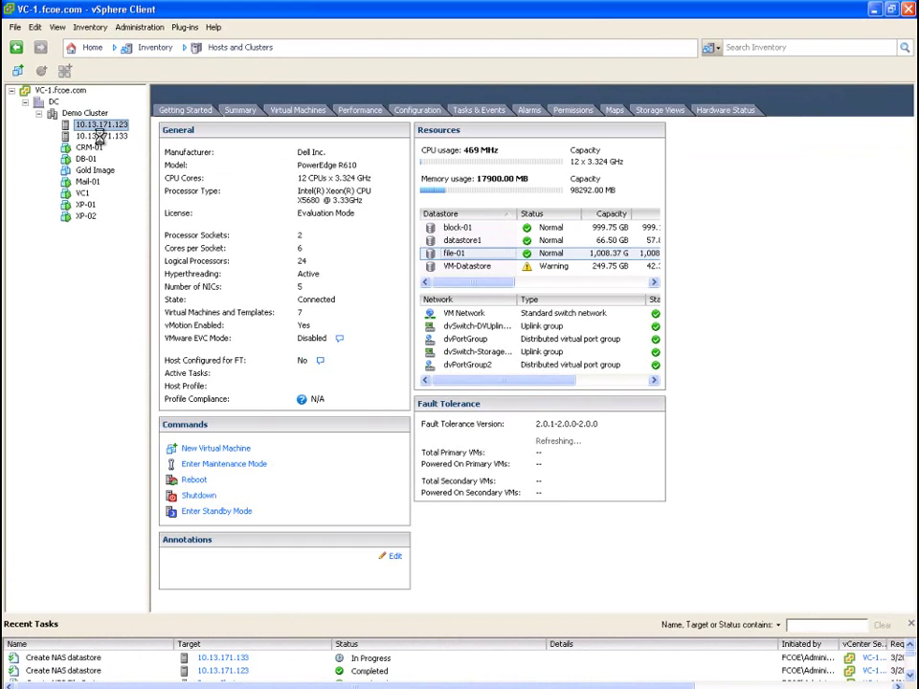
{"action": "left_click", "coordinate": [99, 136]}
{"action": "left_click", "coordinate": [240, 110]}
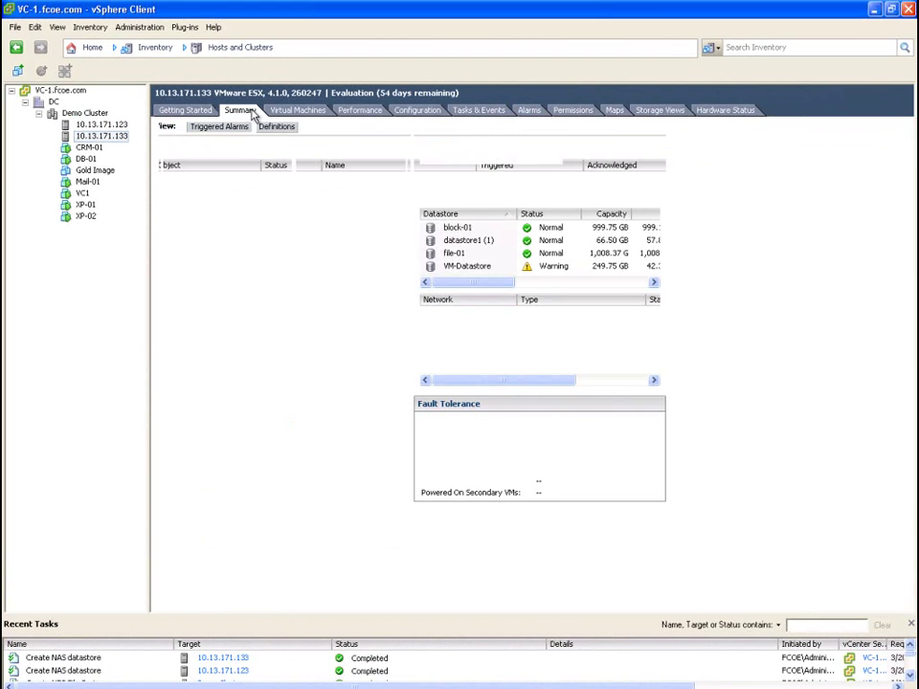
{"action": "left_click", "coordinate": [488, 254]}
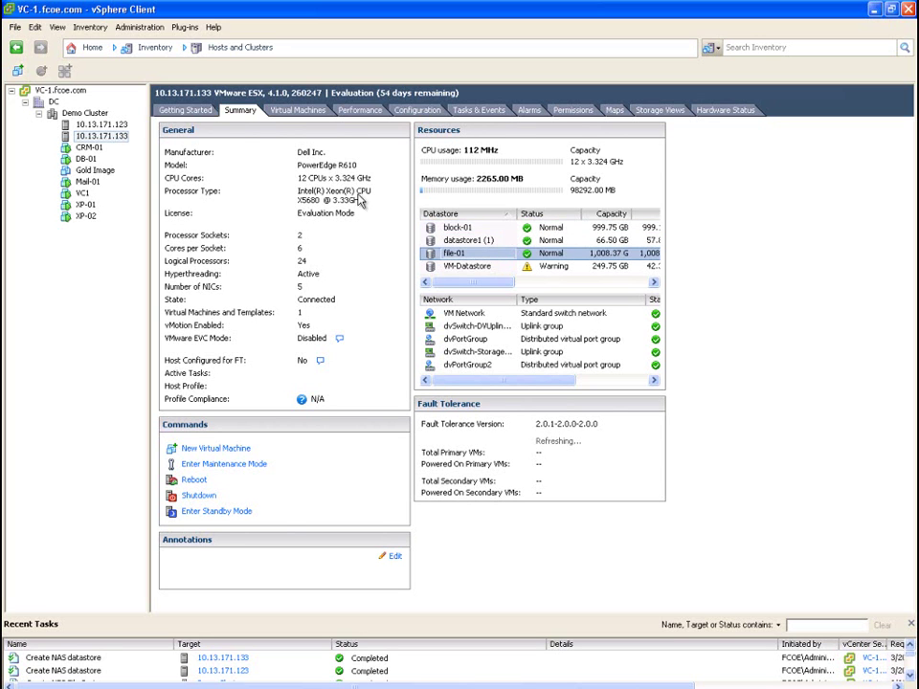
Apply the Round Robin (RR) multipathing policy to All Devices for Demo Cluster
{"action": "right_click", "coordinate": [95, 114]}
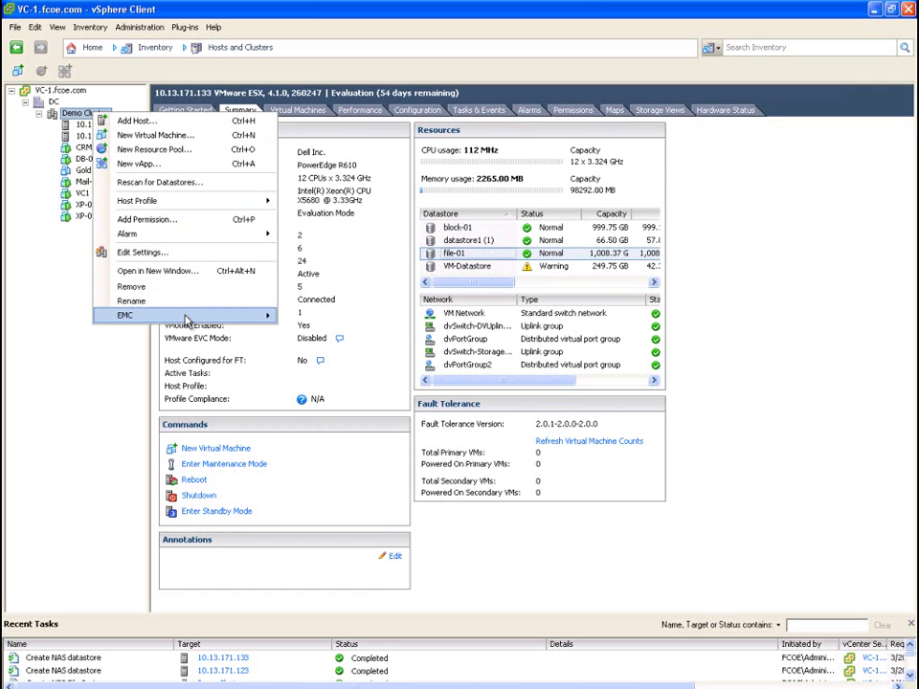
{"action": "mouse_move", "coordinate": [186, 317]}
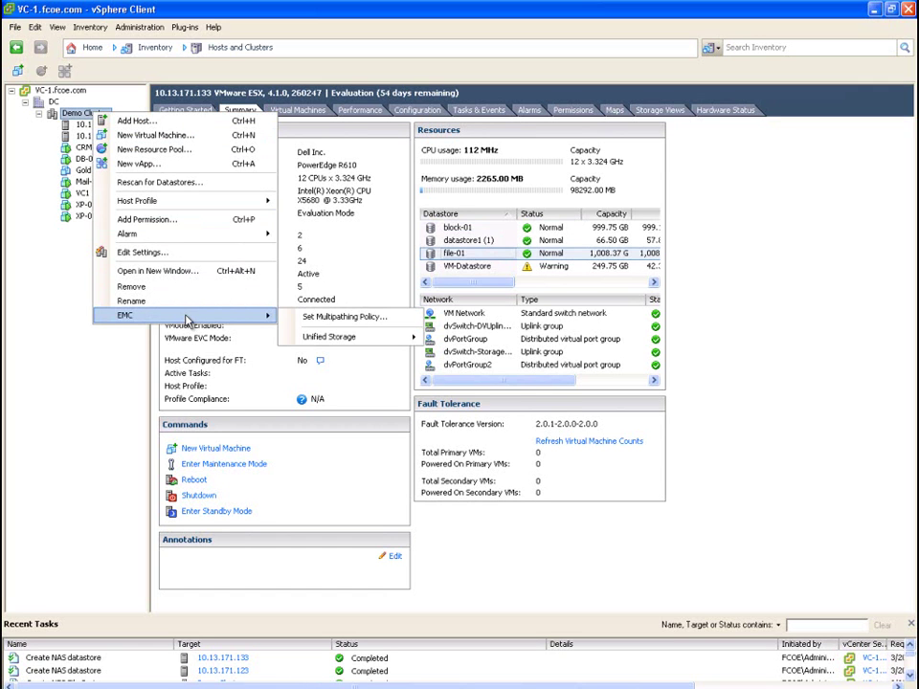
{"action": "left_click", "coordinate": [361, 326]}
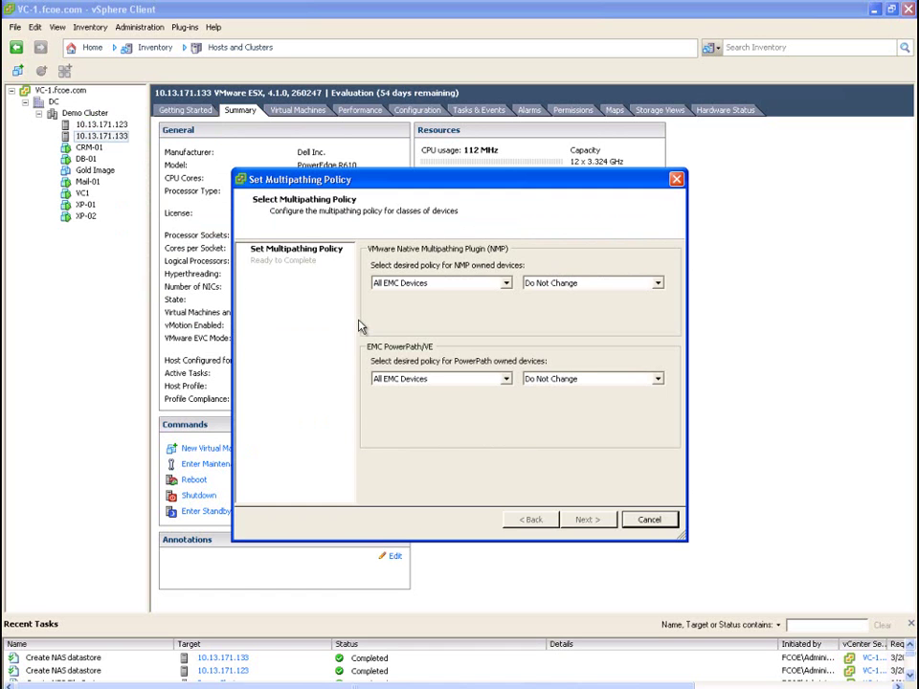
{"action": "left_click", "coordinate": [507, 285]}
{"action": "left_click", "coordinate": [474, 297]}
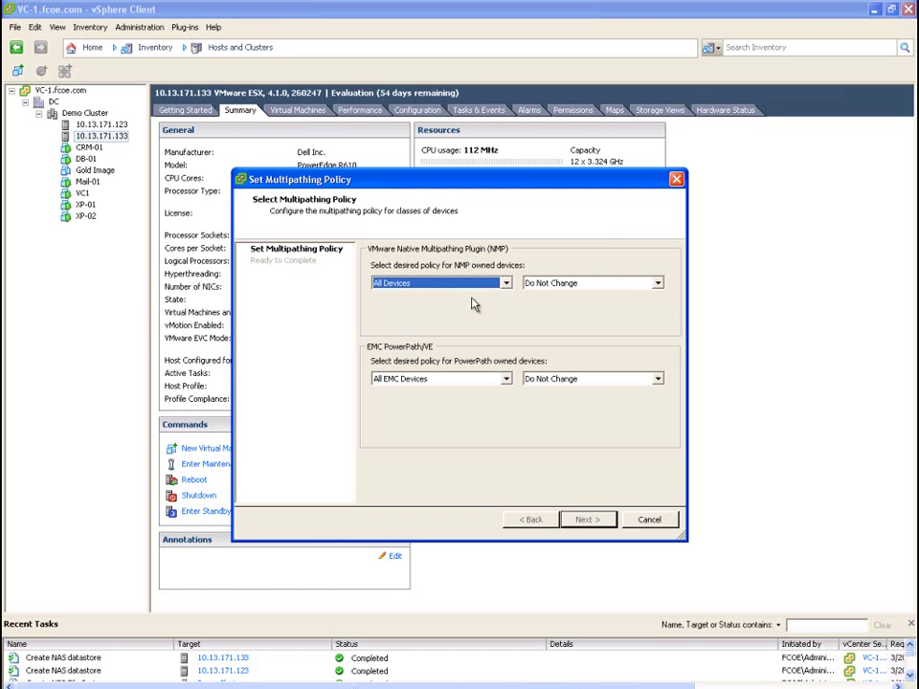
{"action": "left_click", "coordinate": [658, 286]}
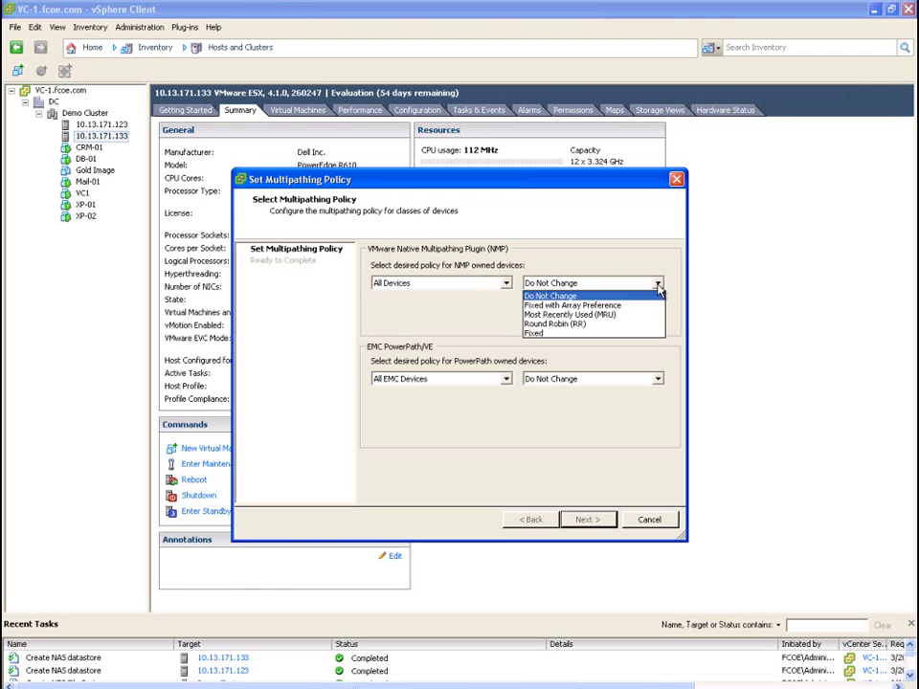
{"action": "left_click", "coordinate": [599, 326]}
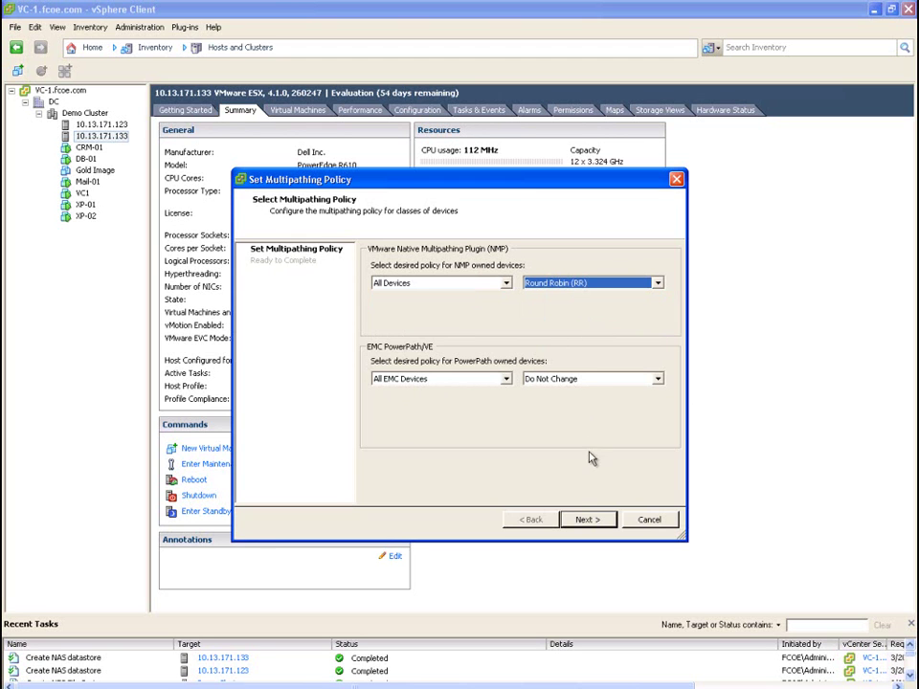
{"action": "left_click", "coordinate": [596, 520]}
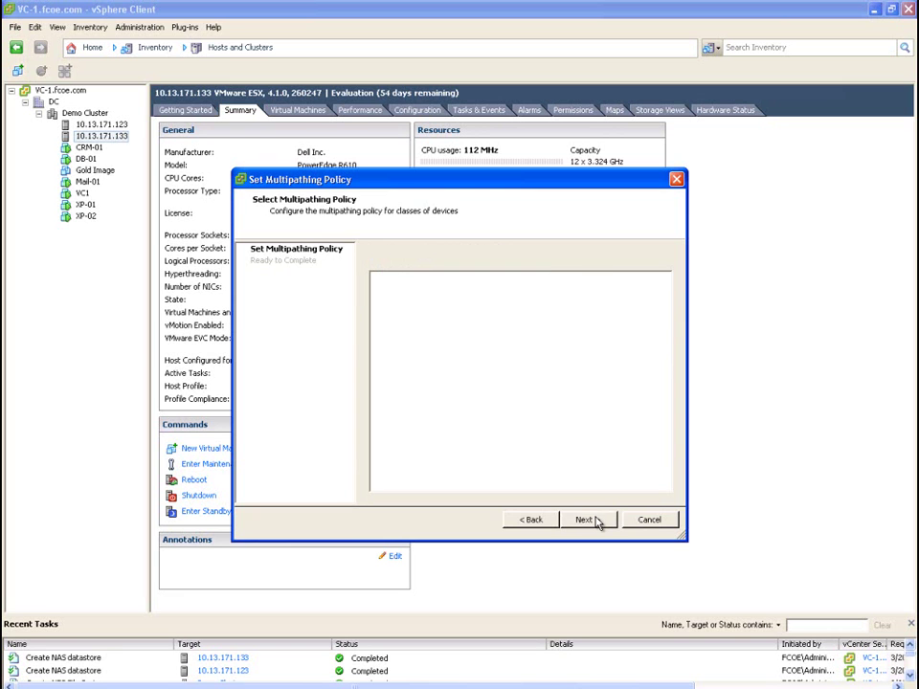
{"action": "left_click", "coordinate": [596, 520]}
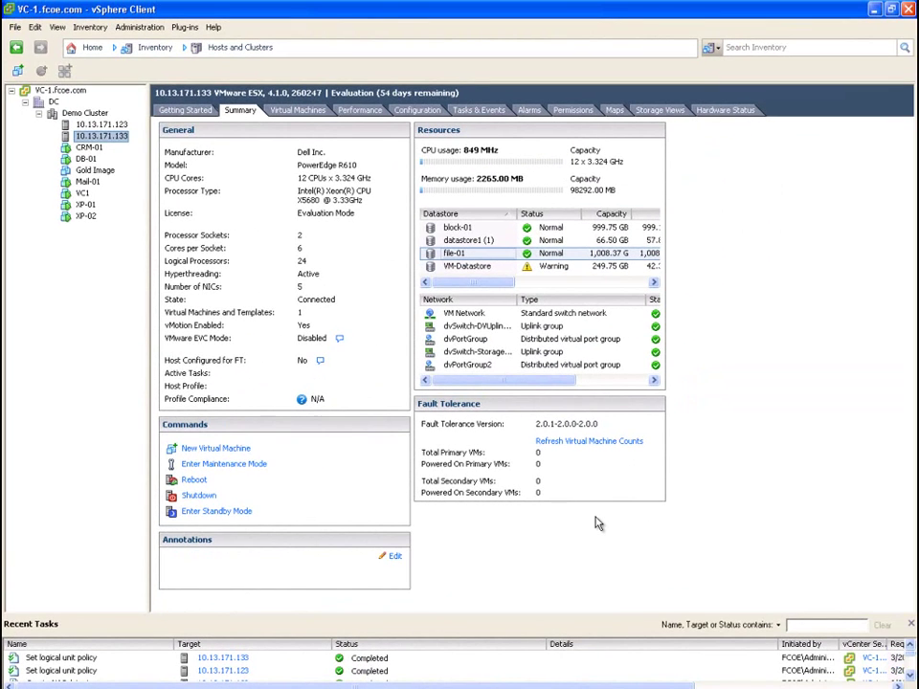
In the Datastores inventory, list VM-Datastore's virtual machines, such as XP-01, DB-01 and Mail-01
{"action": "left_click", "coordinate": [91, 51]}
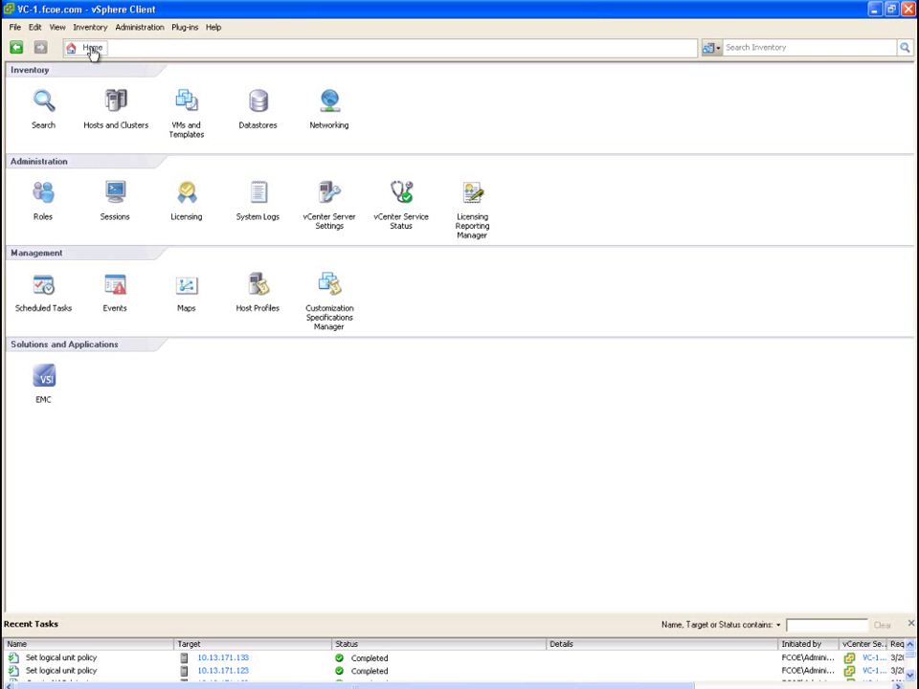
{"action": "left_click", "coordinate": [260, 105]}
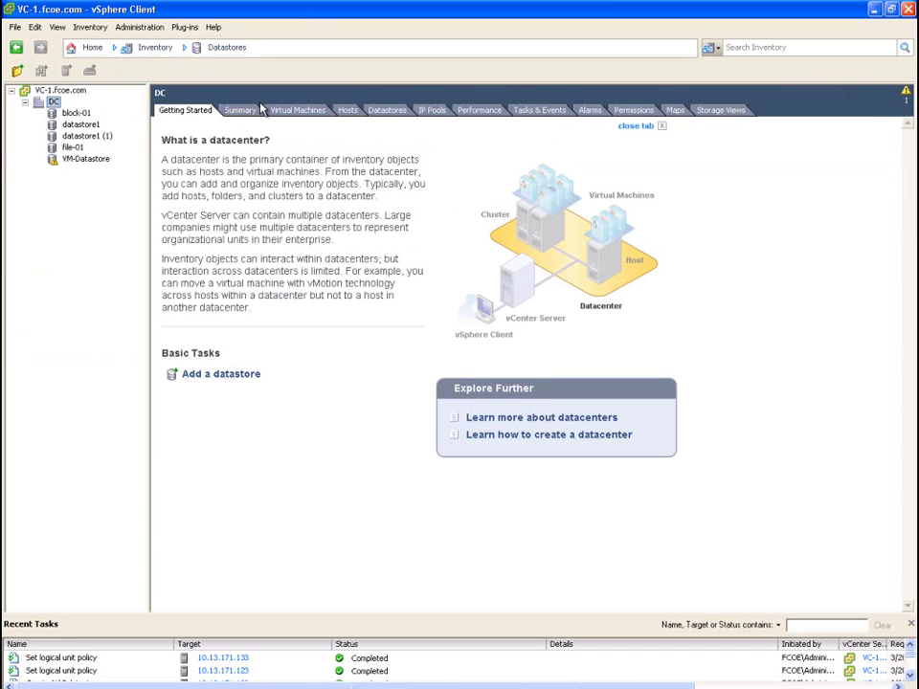
{"action": "left_click", "coordinate": [85, 160]}
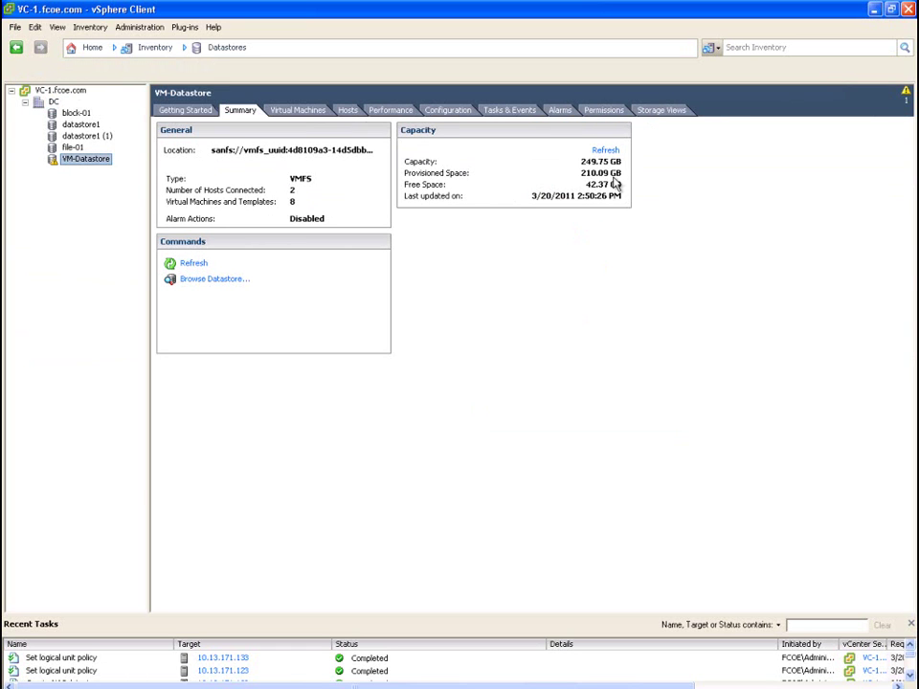
{"action": "left_click", "coordinate": [301, 112]}
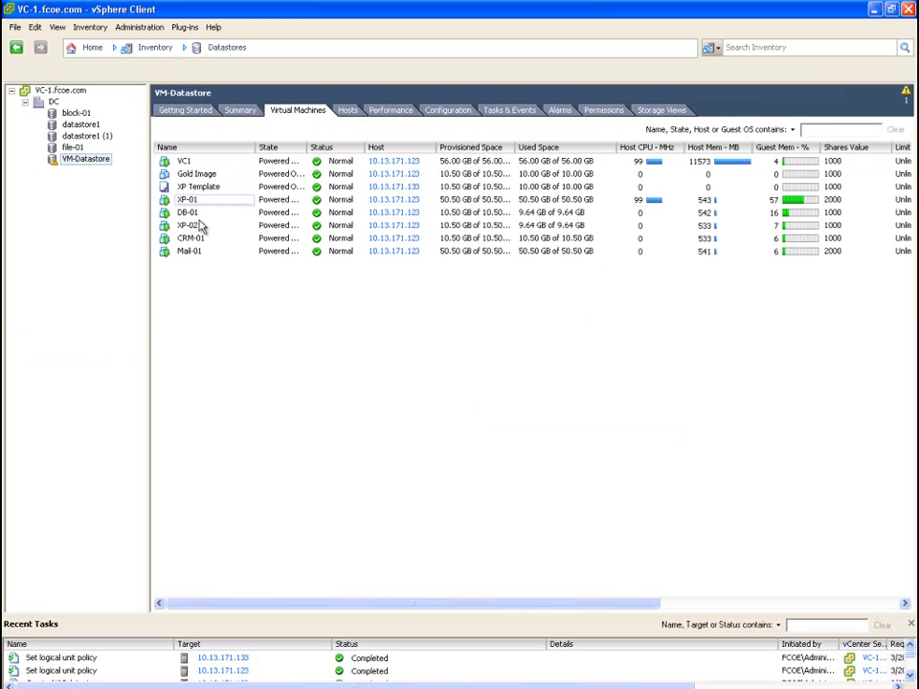
{"action": "left_click", "coordinate": [103, 161]}
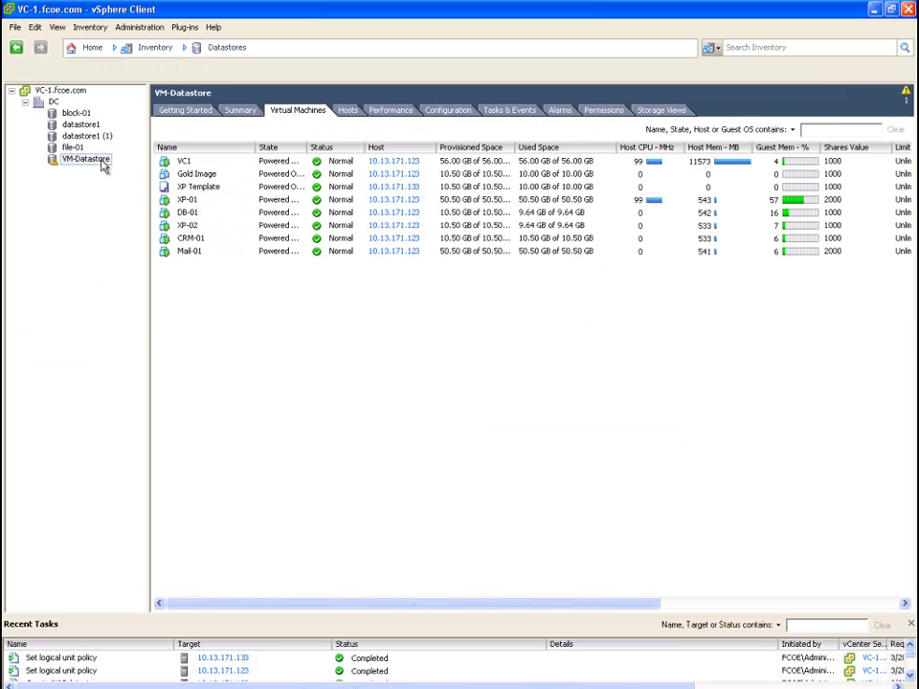
{"action": "right_click", "coordinate": [102, 163]}
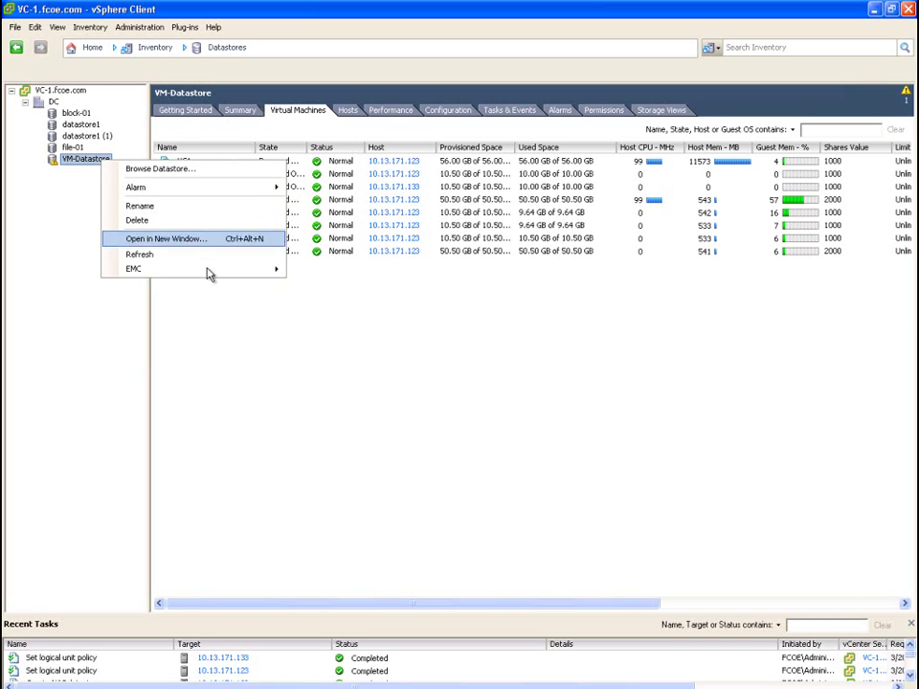
{"action": "mouse_move", "coordinate": [256, 273]}
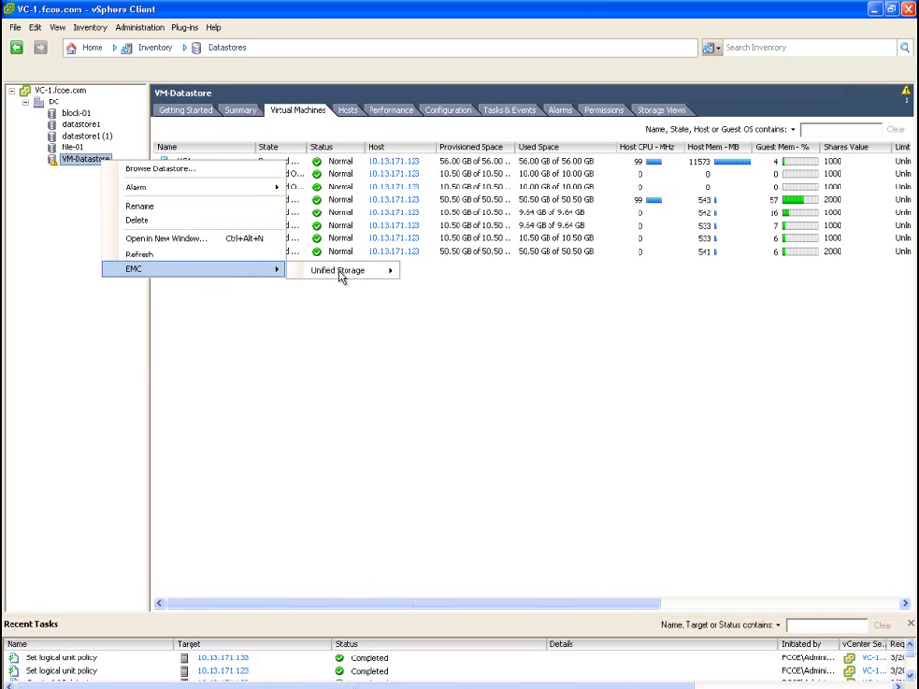
{"action": "mouse_move", "coordinate": [341, 275]}
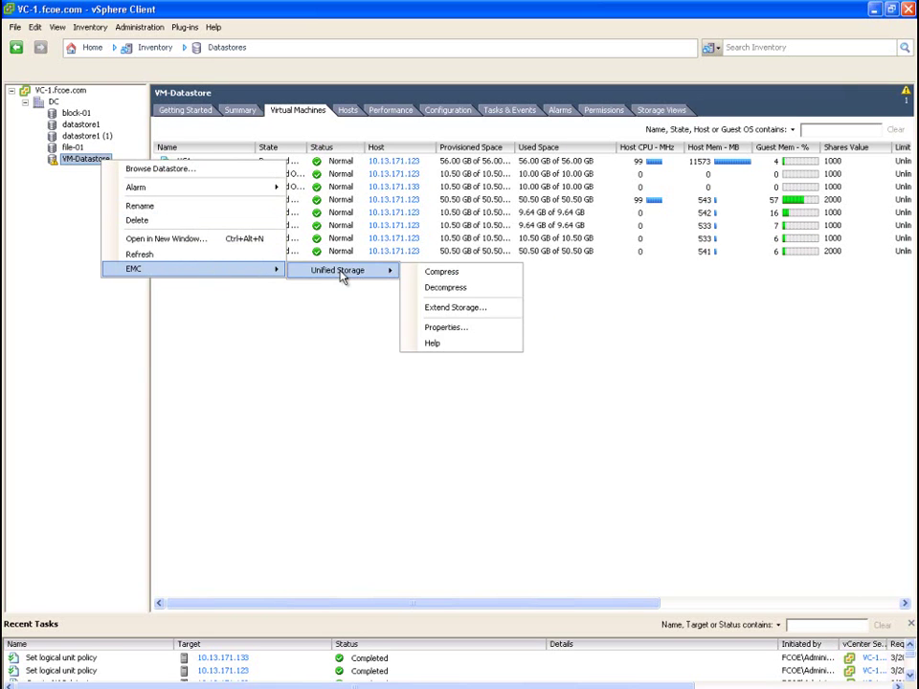
{"action": "left_click", "coordinate": [447, 328]}
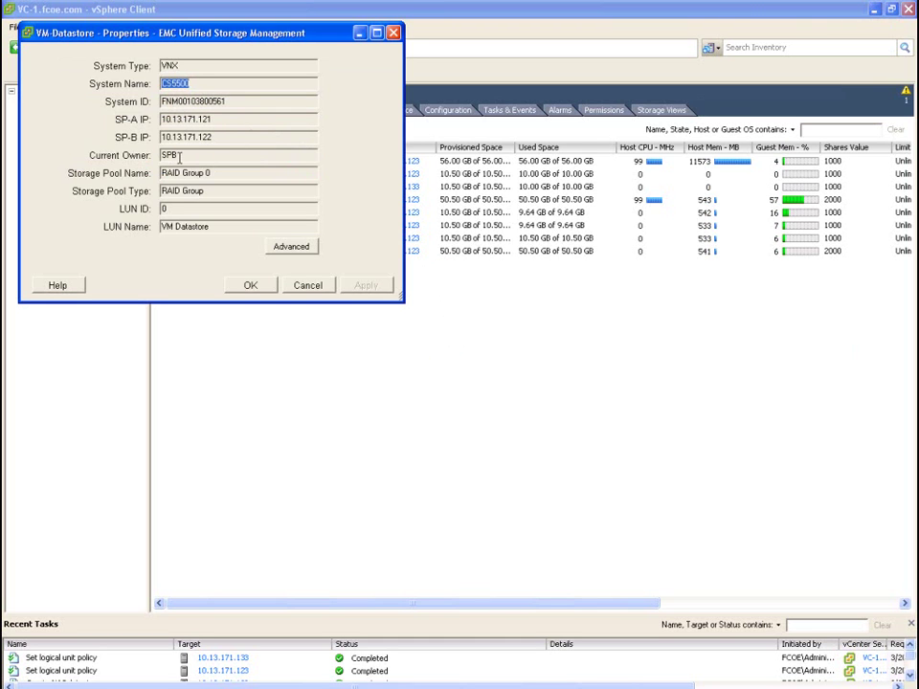
{"action": "left_click", "coordinate": [290, 250]}
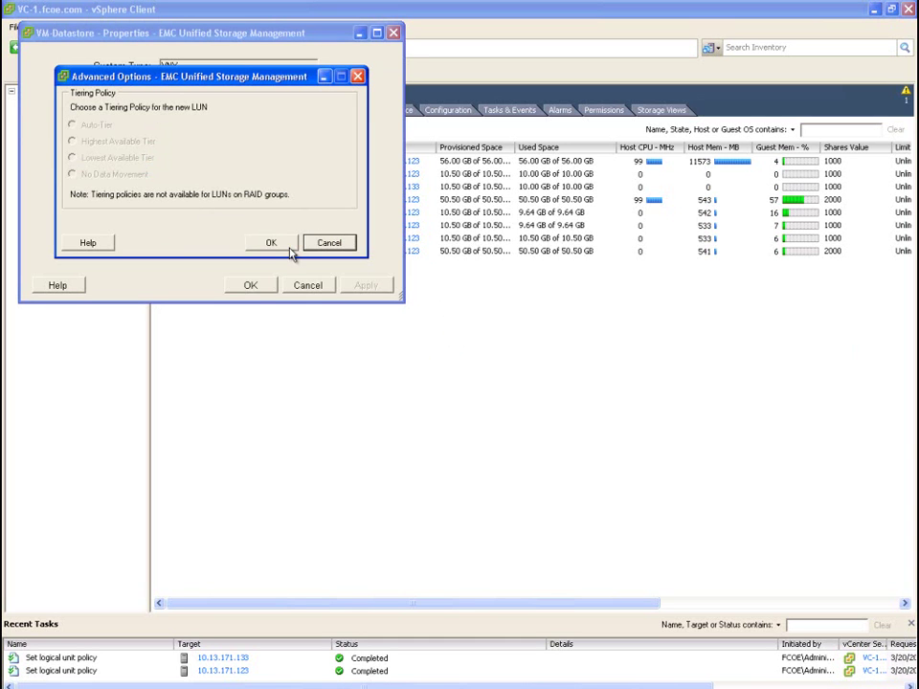
{"action": "left_click", "coordinate": [288, 248]}
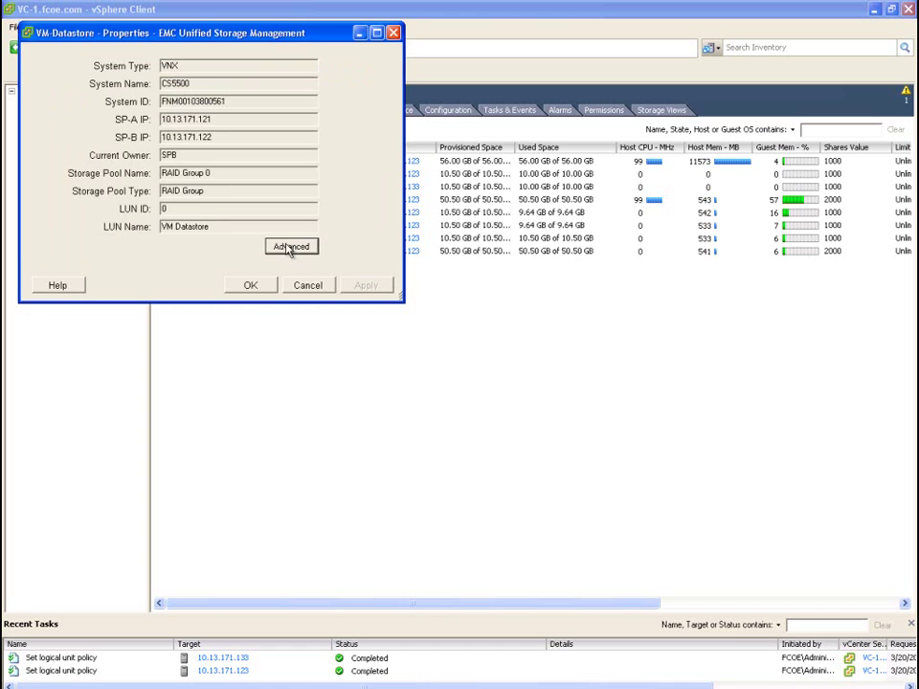
{"action": "left_click", "coordinate": [248, 289]}
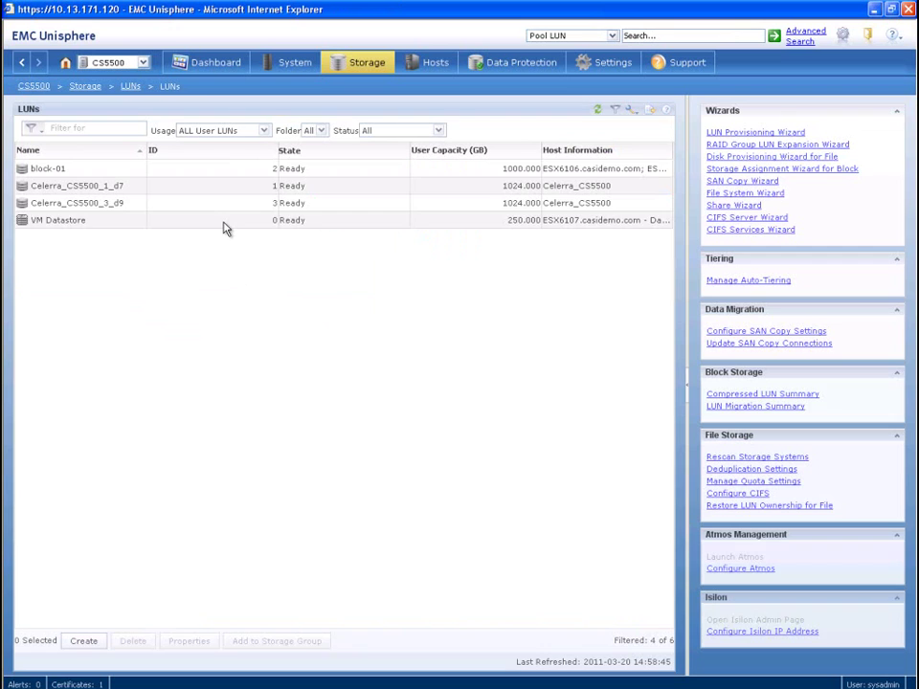
Review the VM Datastore LUN properties, including the five SAS disks on its Disks tab
{"action": "left_click", "coordinate": [222, 222]}
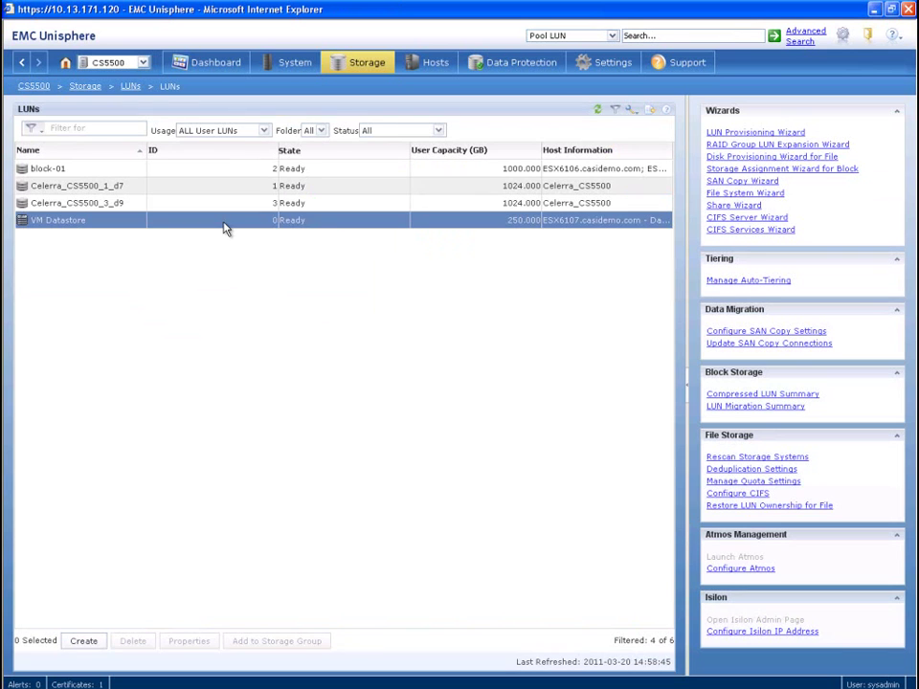
{"action": "right_click", "coordinate": [510, 220]}
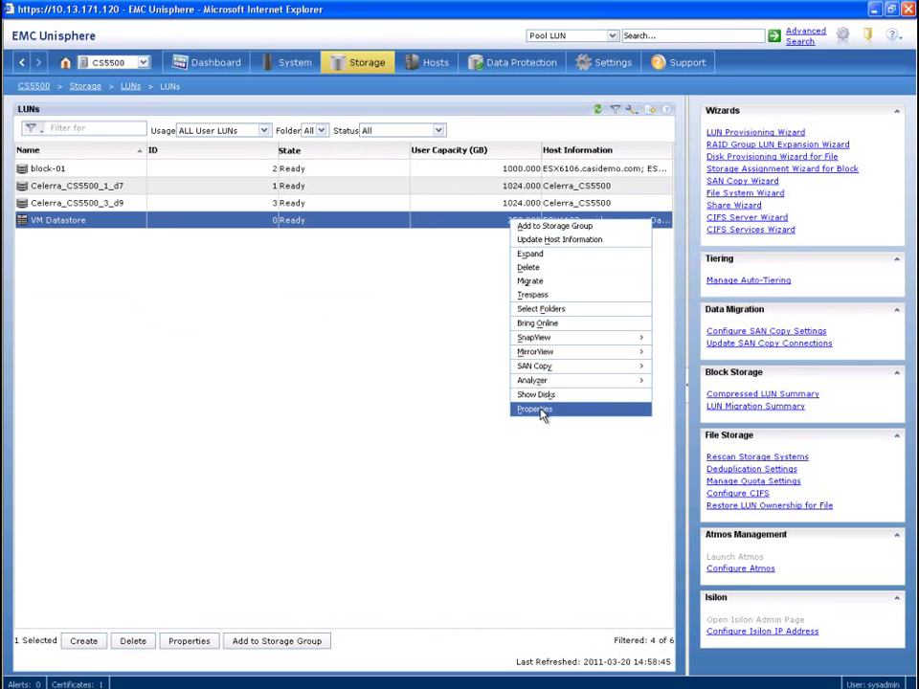
{"action": "left_click", "coordinate": [540, 408]}
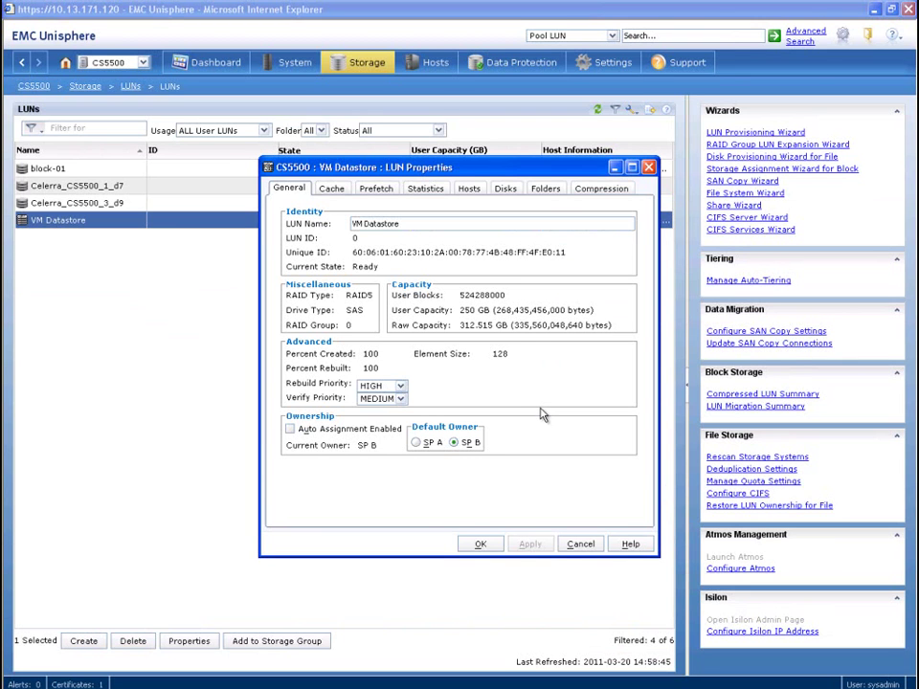
{"action": "left_click", "coordinate": [505, 190]}
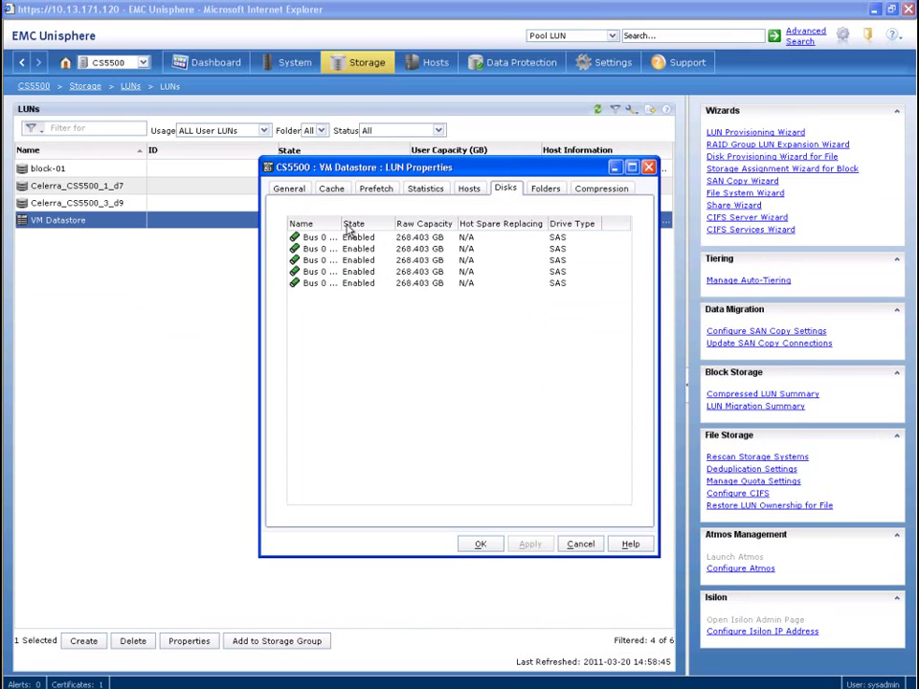
{"action": "left_click_drag", "start_coordinate": [342, 224], "coordinate": [447, 224]}
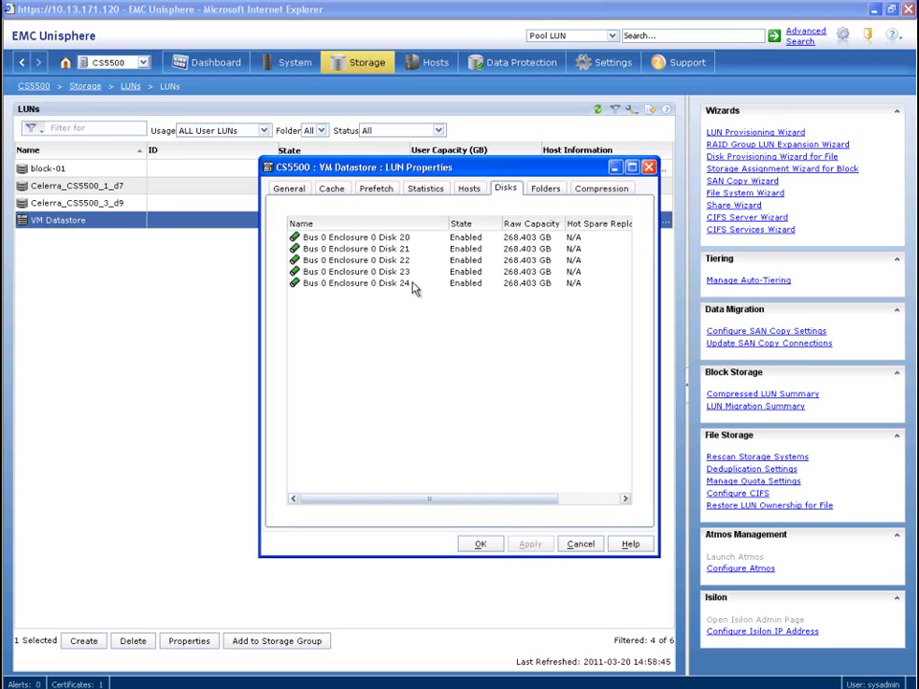
{"action": "left_click", "coordinate": [482, 545]}
Create and confirm a 300 GB FAST_POOL pool LUN, LUN 4
{"action": "left_click", "coordinate": [89, 644]}
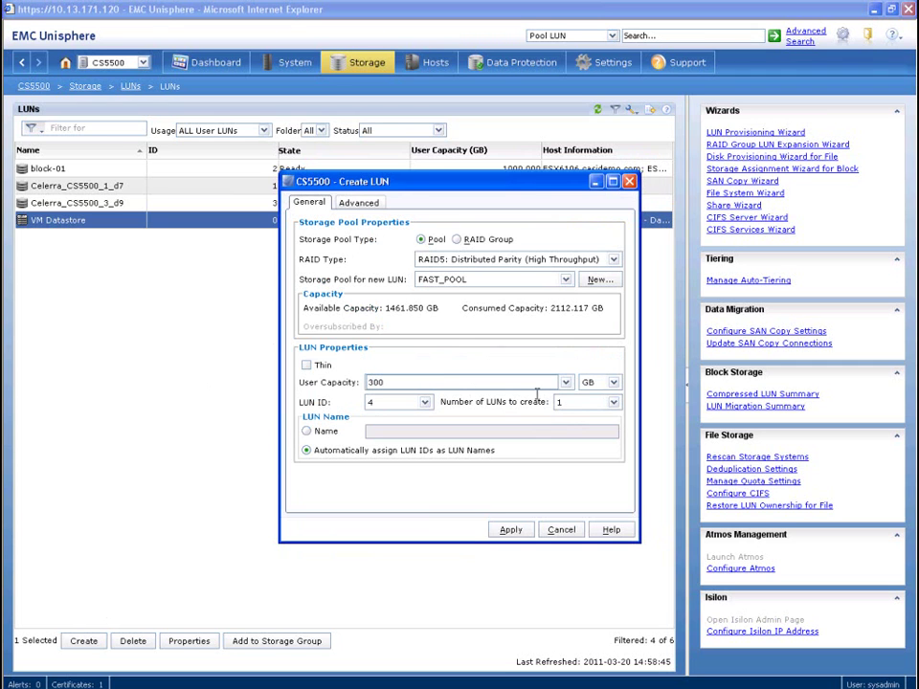
{"action": "left_click", "coordinate": [510, 532]}
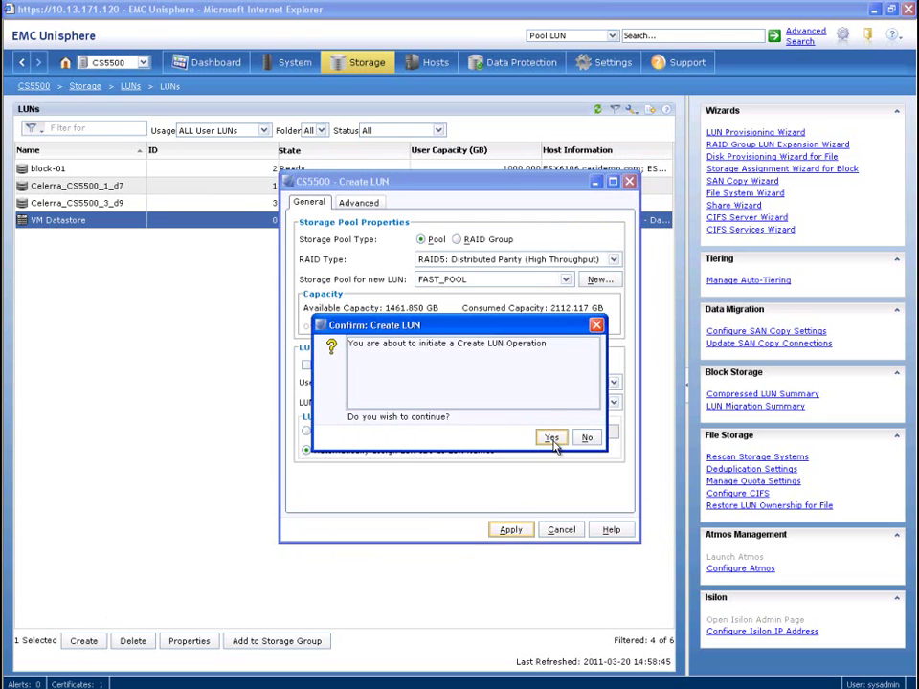
{"action": "left_click", "coordinate": [551, 439]}
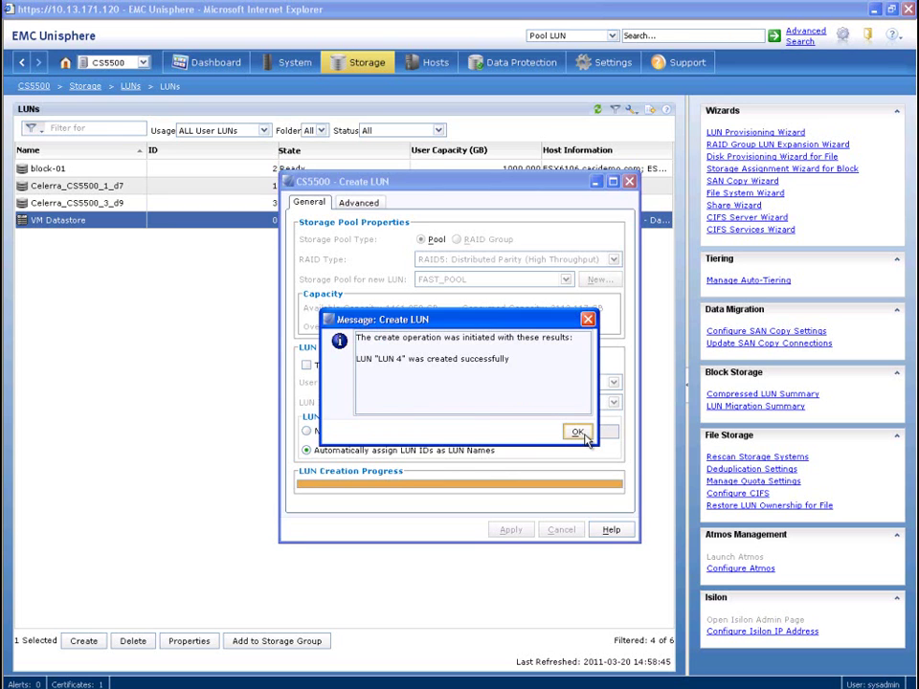
{"action": "left_click", "coordinate": [579, 432]}
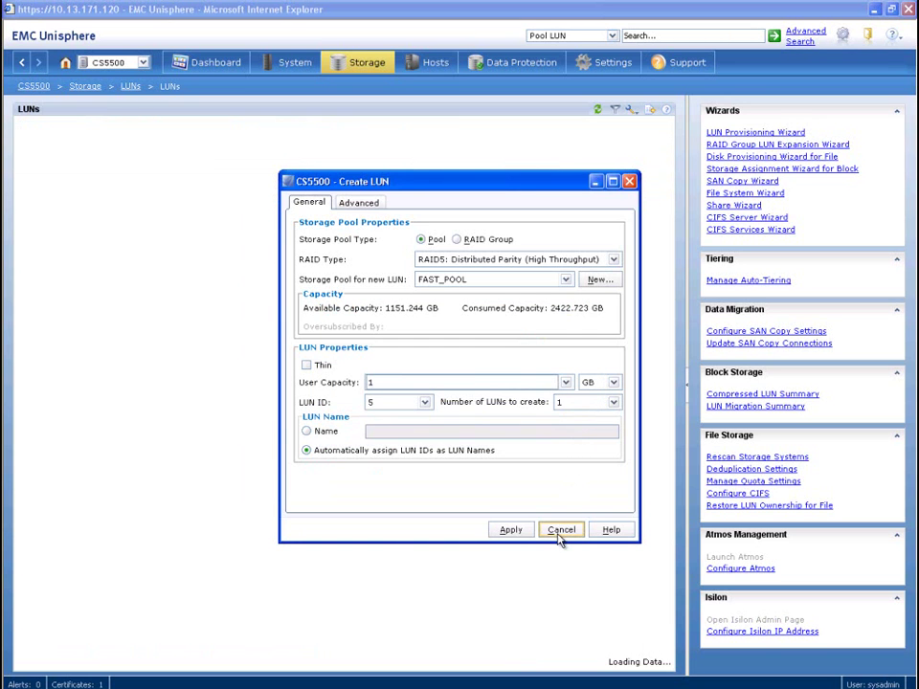
{"action": "left_click", "coordinate": [561, 533]}
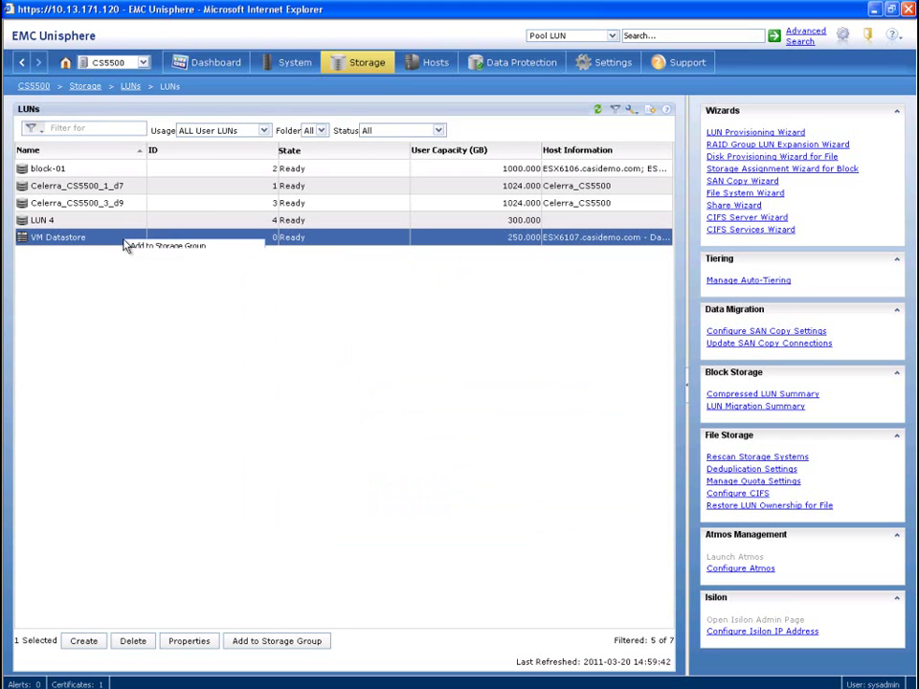
Migrate the VM Datastore LUN onto LUN 4 under SP A, accepting the larger-LUN confirmation
{"action": "right_click", "coordinate": [124, 242]}
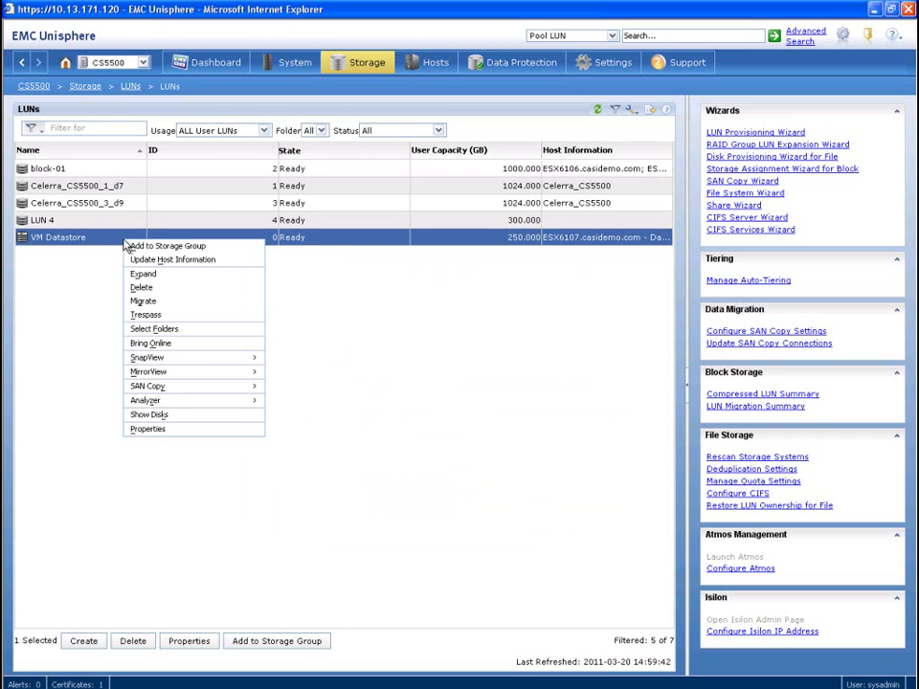
{"action": "left_click", "coordinate": [145, 301]}
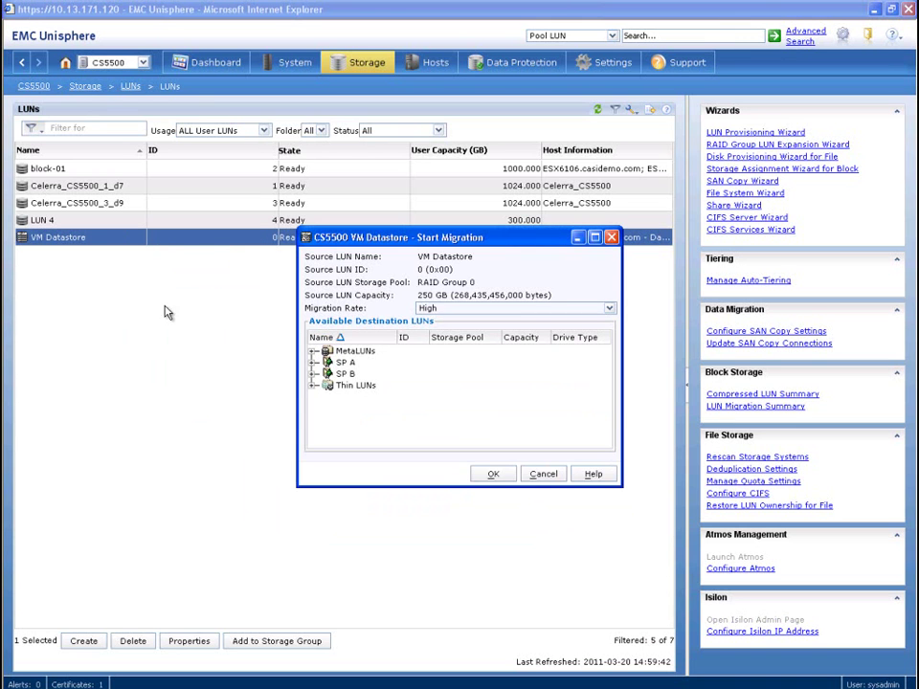
{"action": "left_click", "coordinate": [313, 365]}
{"action": "left_click", "coordinate": [312, 363]}
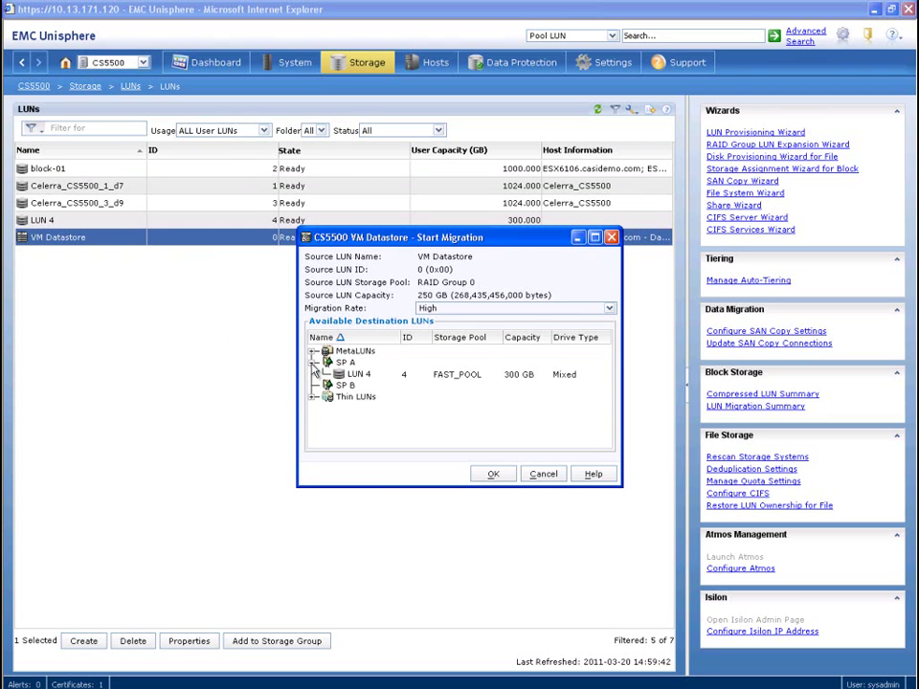
{"action": "left_click", "coordinate": [459, 375]}
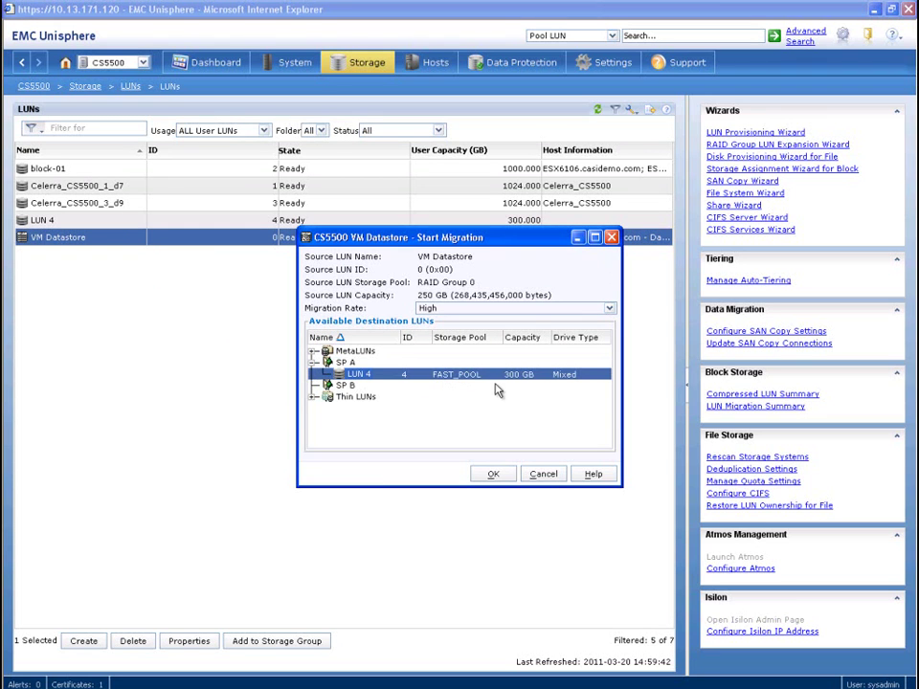
{"action": "left_click", "coordinate": [492, 475]}
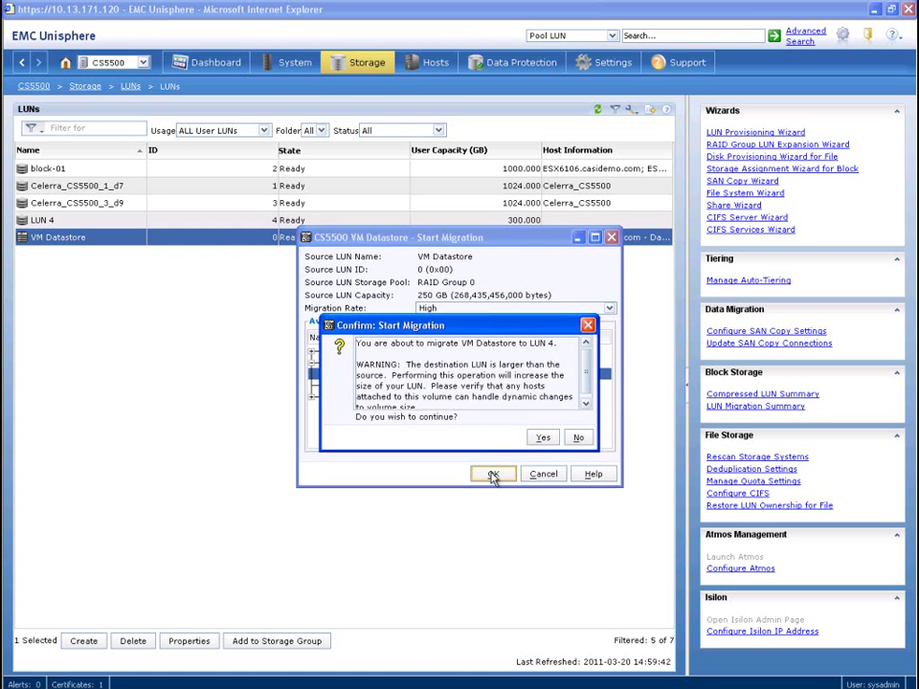
{"action": "left_click", "coordinate": [543, 438]}
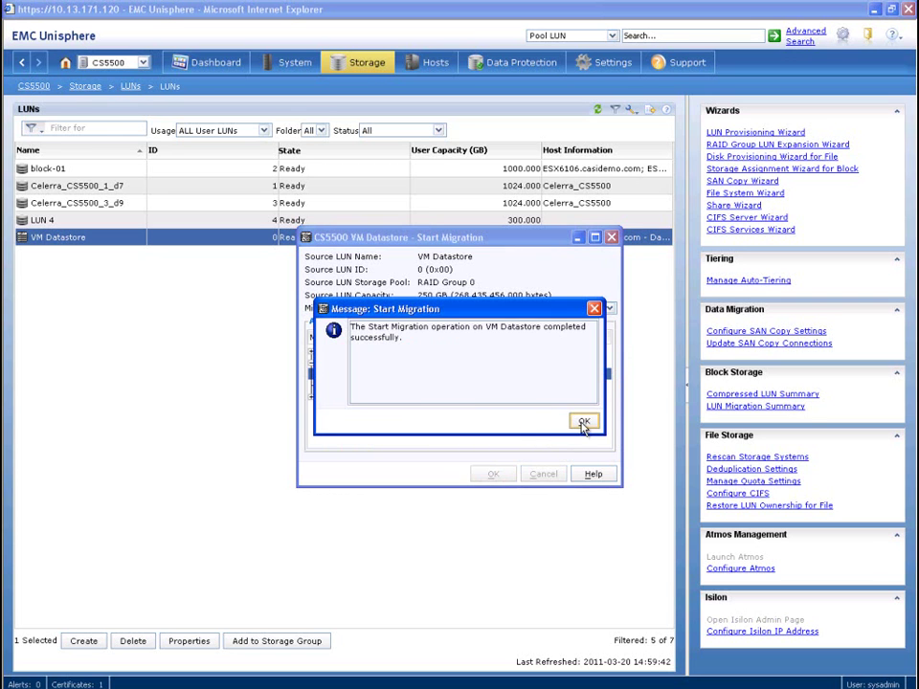
{"action": "left_click", "coordinate": [583, 422]}
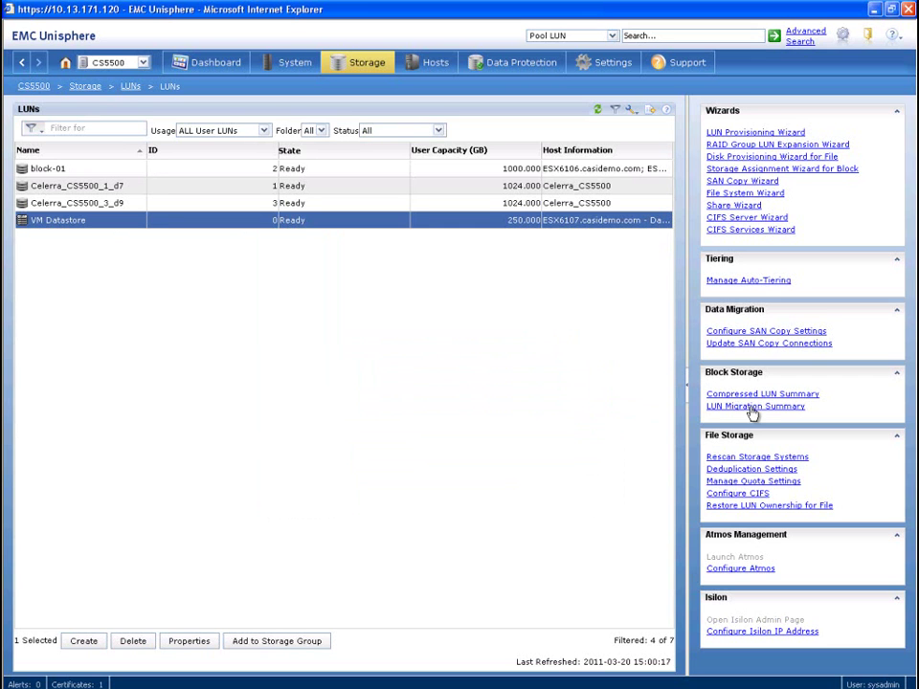
{"action": "left_click", "coordinate": [753, 407]}
{"action": "right_click", "coordinate": [534, 226]}
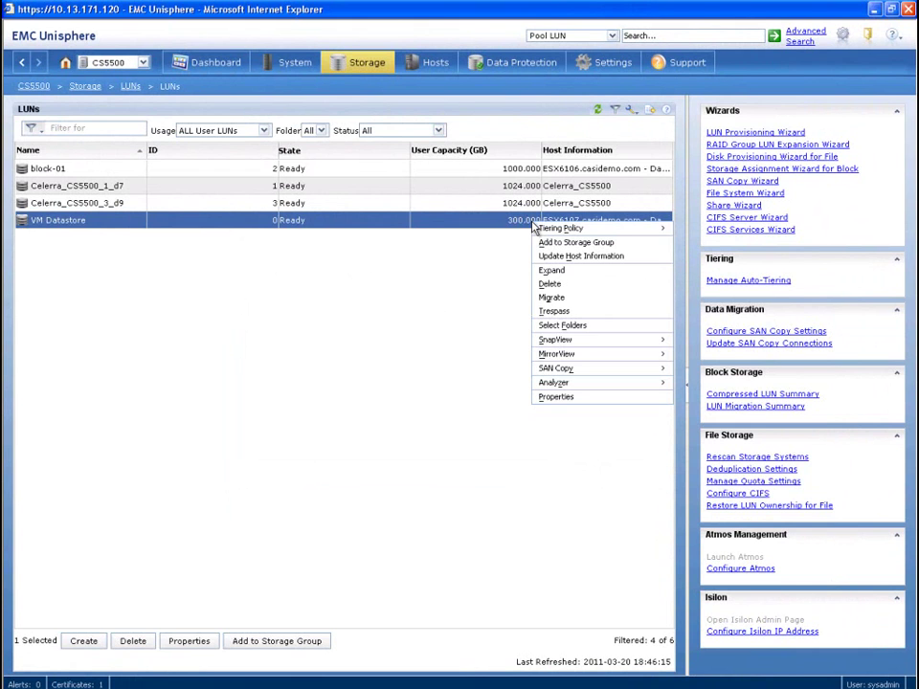
{"action": "left_click", "coordinate": [556, 397]}
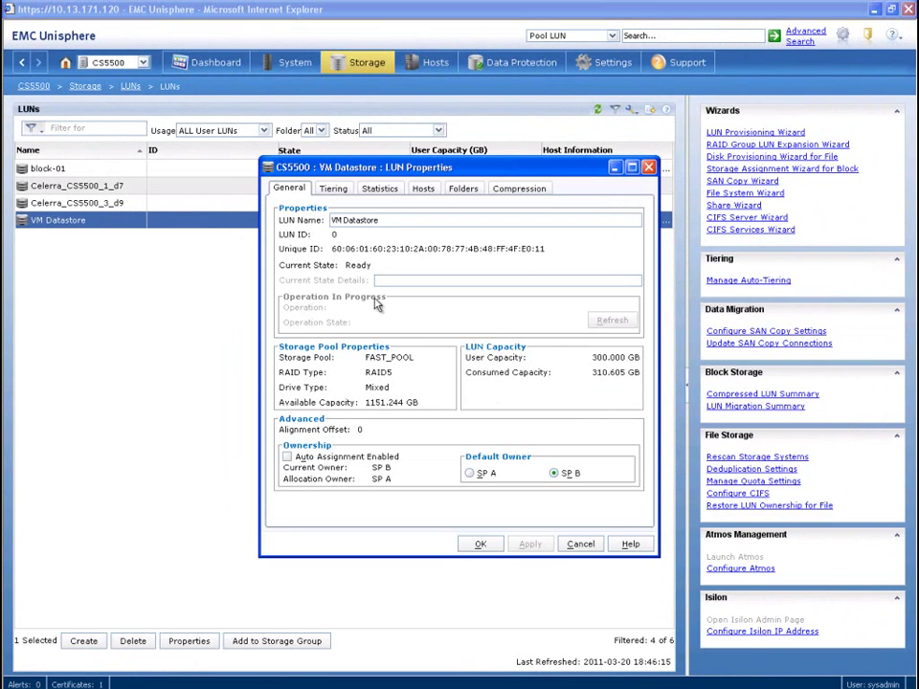
{"action": "left_click", "coordinate": [337, 188]}
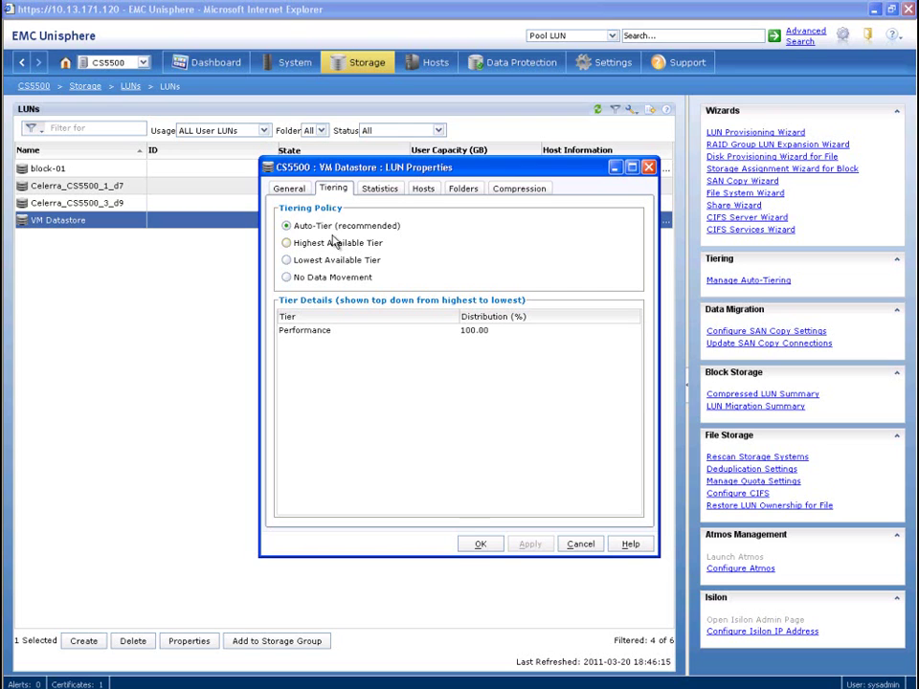
{"action": "left_click", "coordinate": [481, 546]}
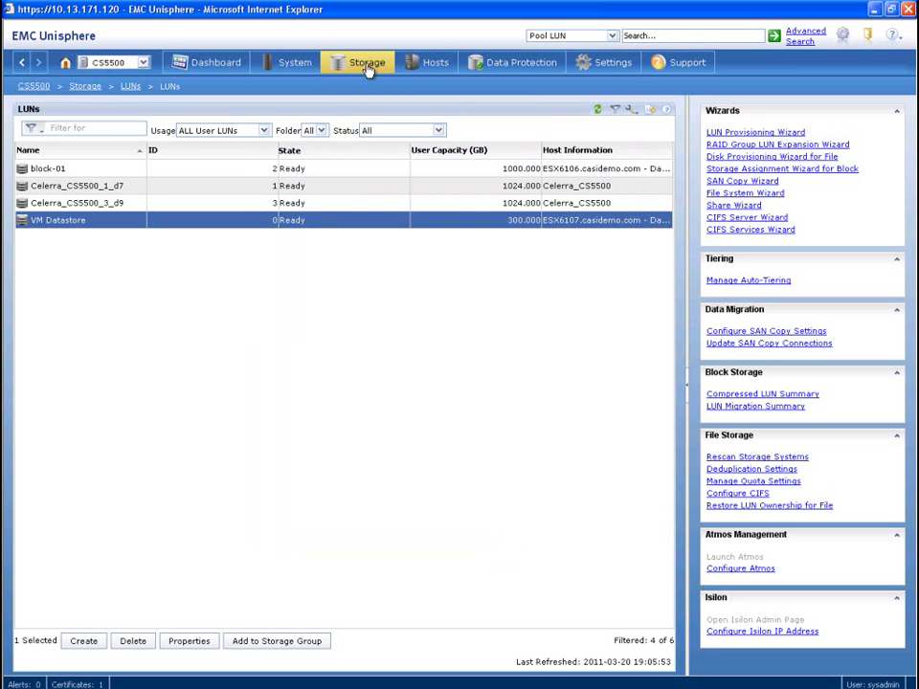
Open the properties of FAST_POOL from the Storage Pools page
{"action": "mouse_move", "coordinate": [367, 70]}
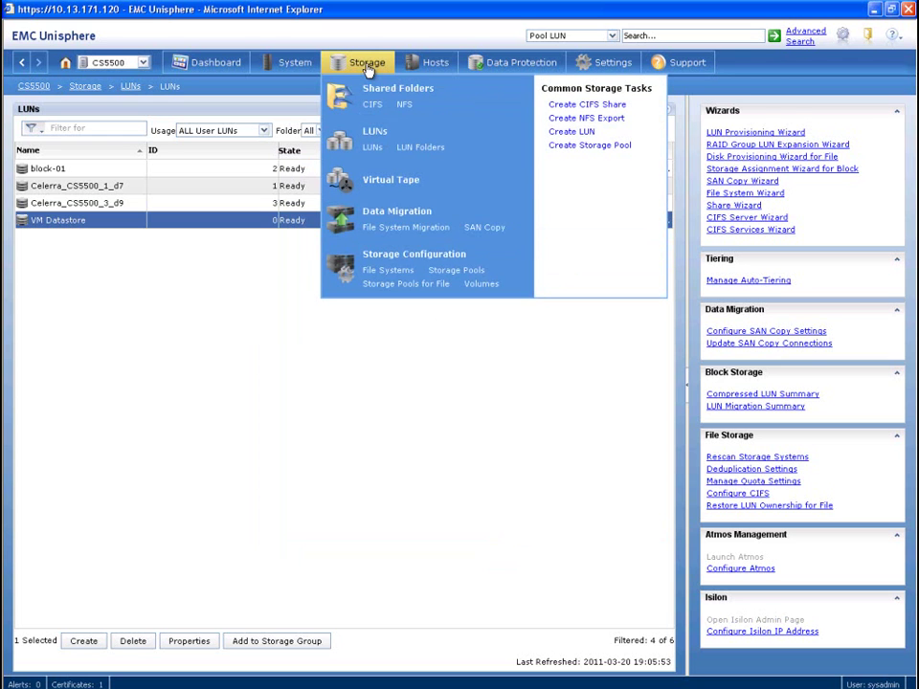
{"action": "left_click", "coordinate": [451, 273]}
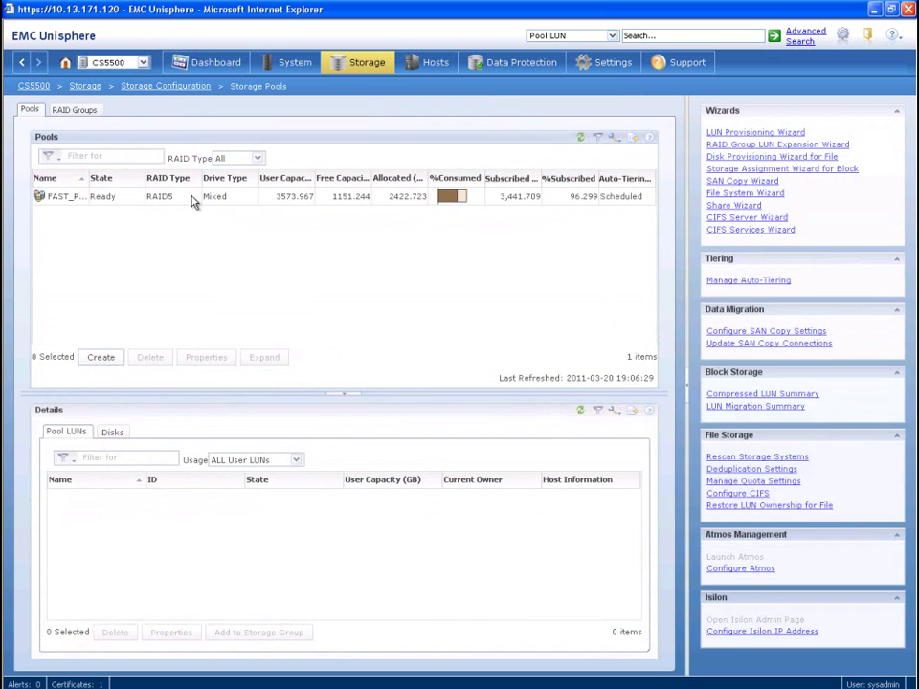
{"action": "left_click", "coordinate": [194, 201]}
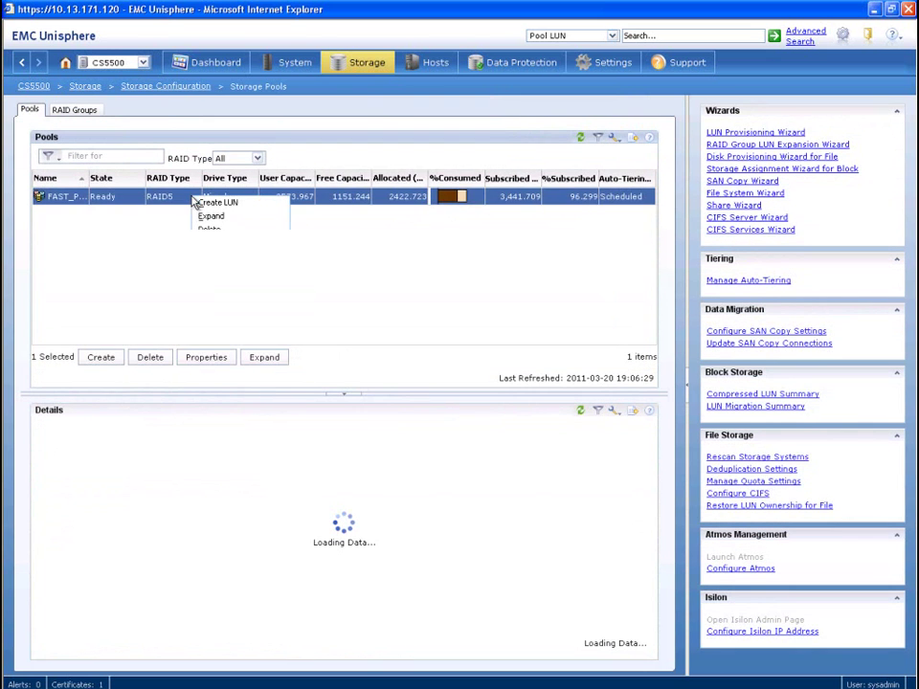
{"action": "right_click", "coordinate": [195, 202]}
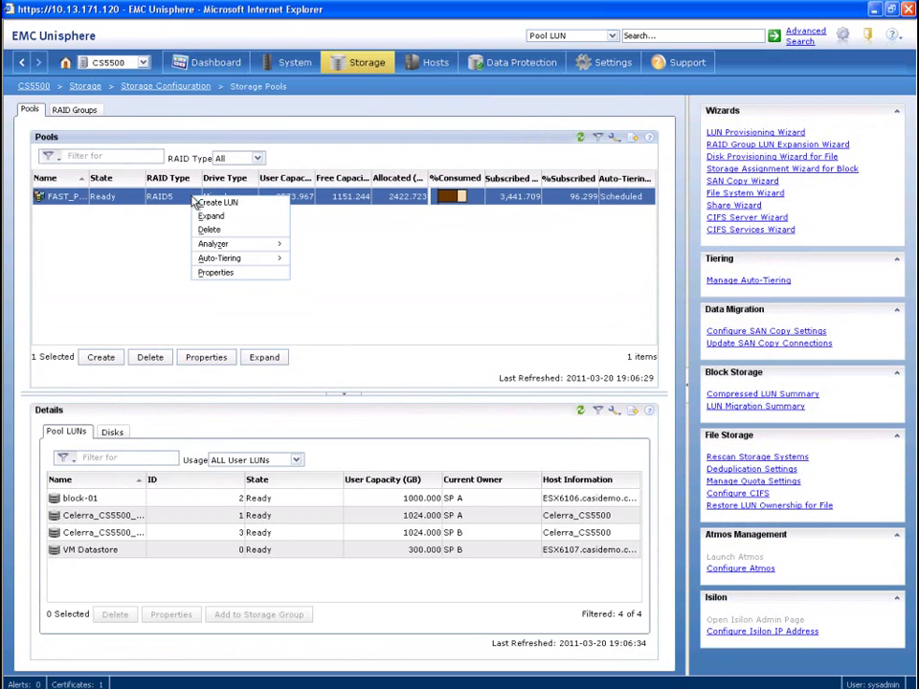
{"action": "left_click", "coordinate": [216, 273]}
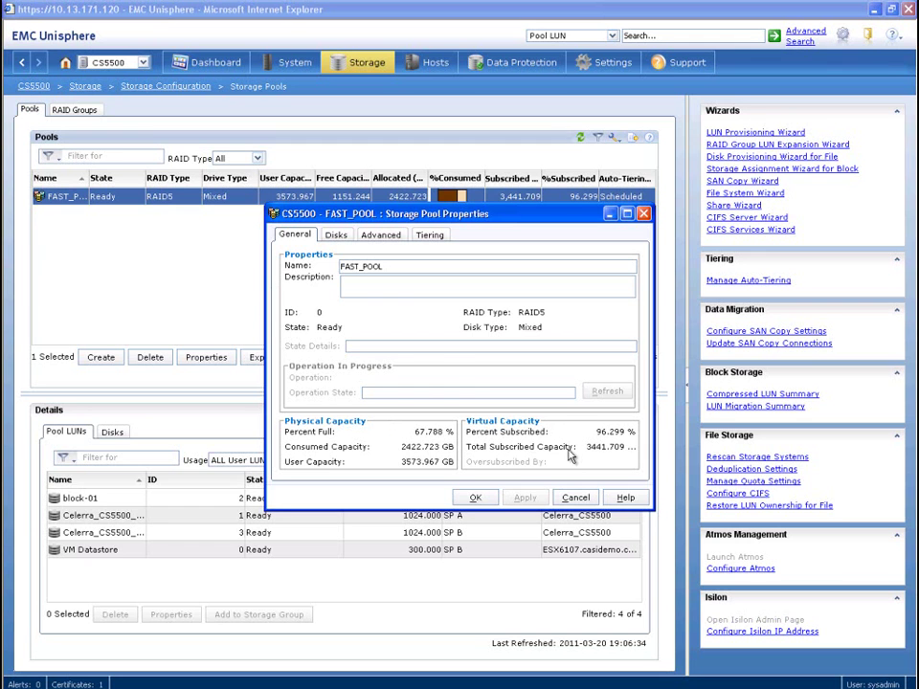
Review FAST_POOL's disks sorted by drive type, FAST Cache setting, tiering details and relocation schedule
{"action": "left_click", "coordinate": [336, 236]}
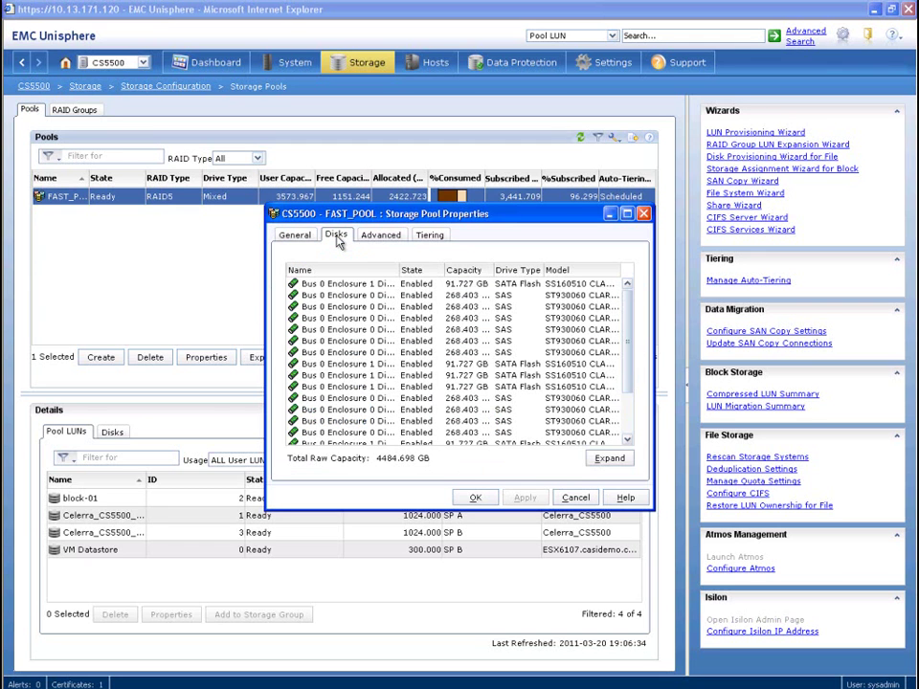
{"action": "left_click", "coordinate": [518, 271]}
{"action": "left_click", "coordinate": [627, 414]}
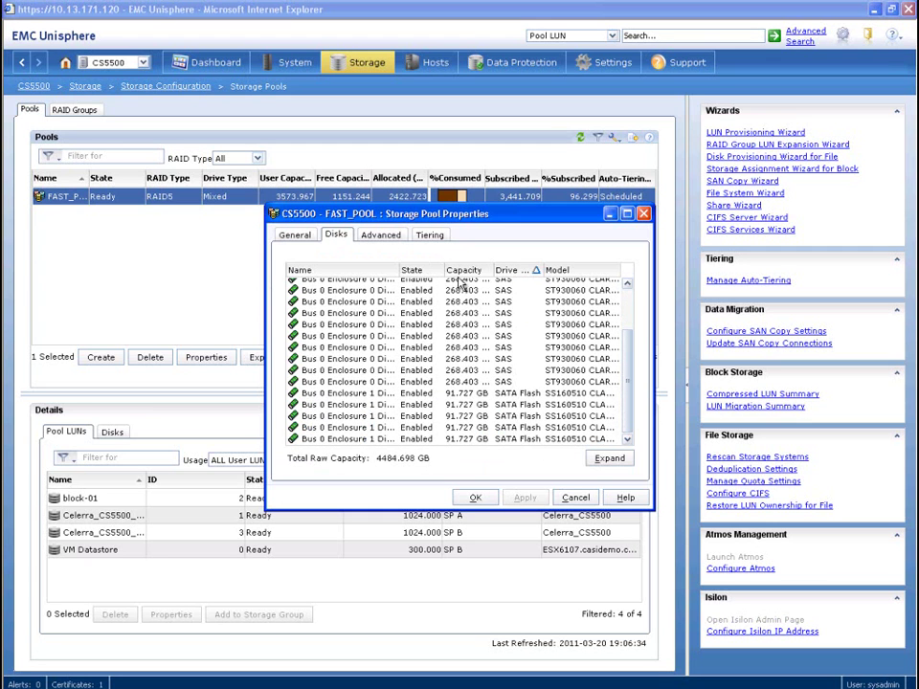
{"action": "left_click", "coordinate": [380, 237]}
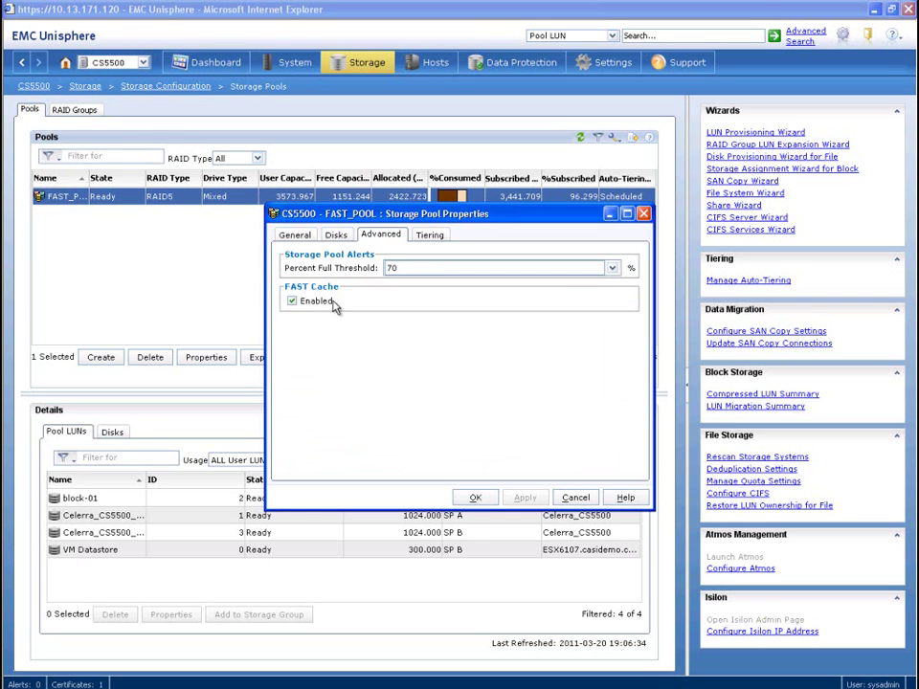
{"action": "left_click", "coordinate": [431, 236]}
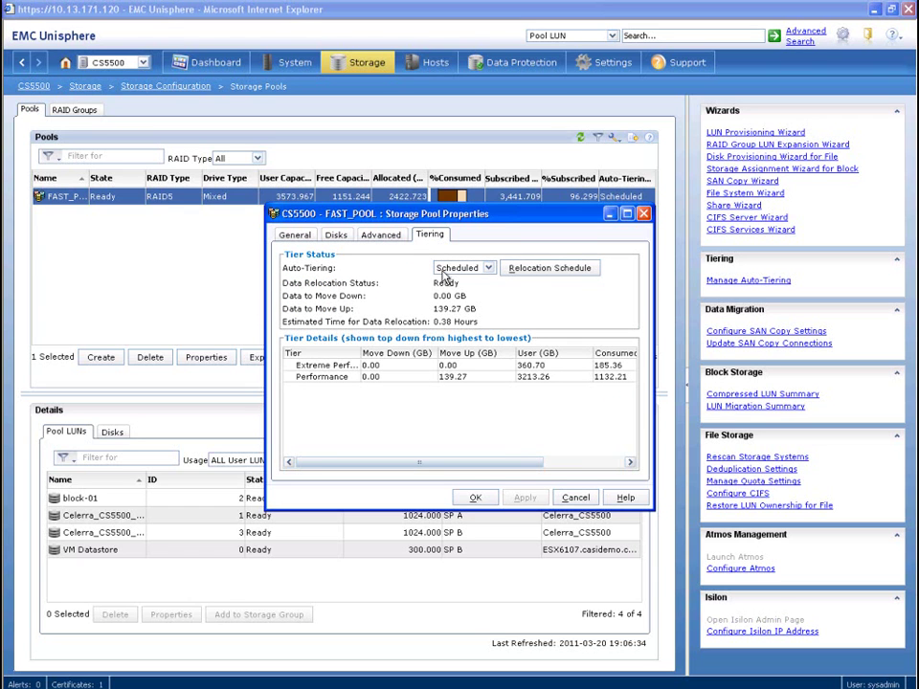
{"action": "left_click", "coordinate": [550, 271]}
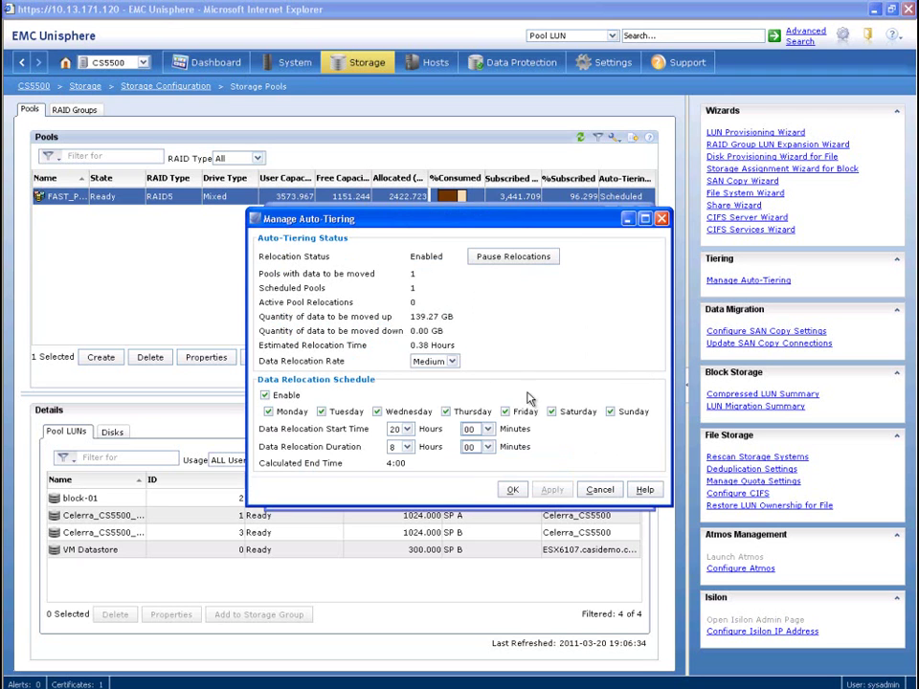
{"action": "left_click", "coordinate": [514, 490]}
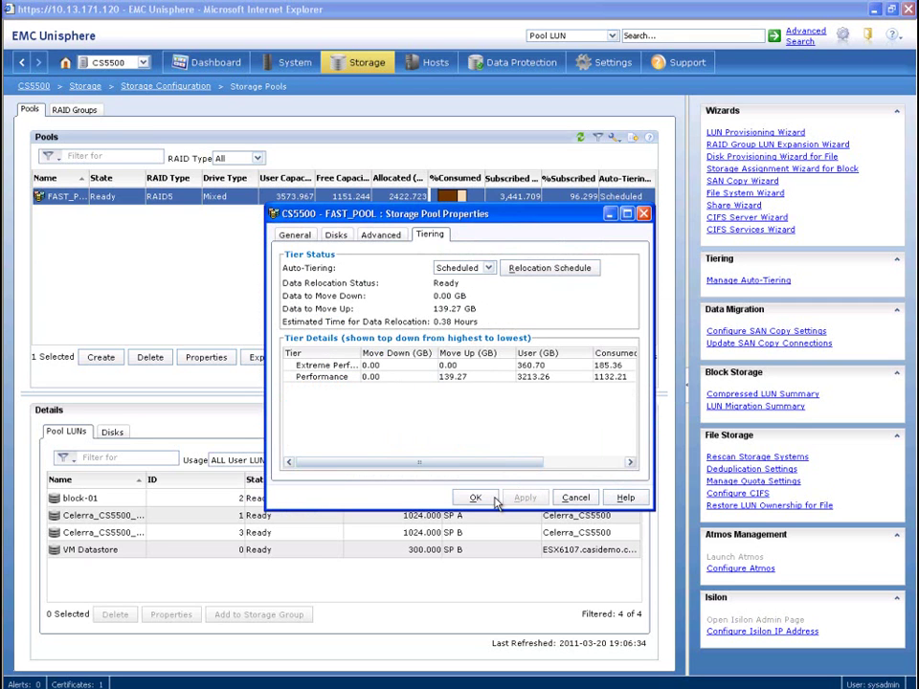
{"action": "left_click", "coordinate": [488, 500]}
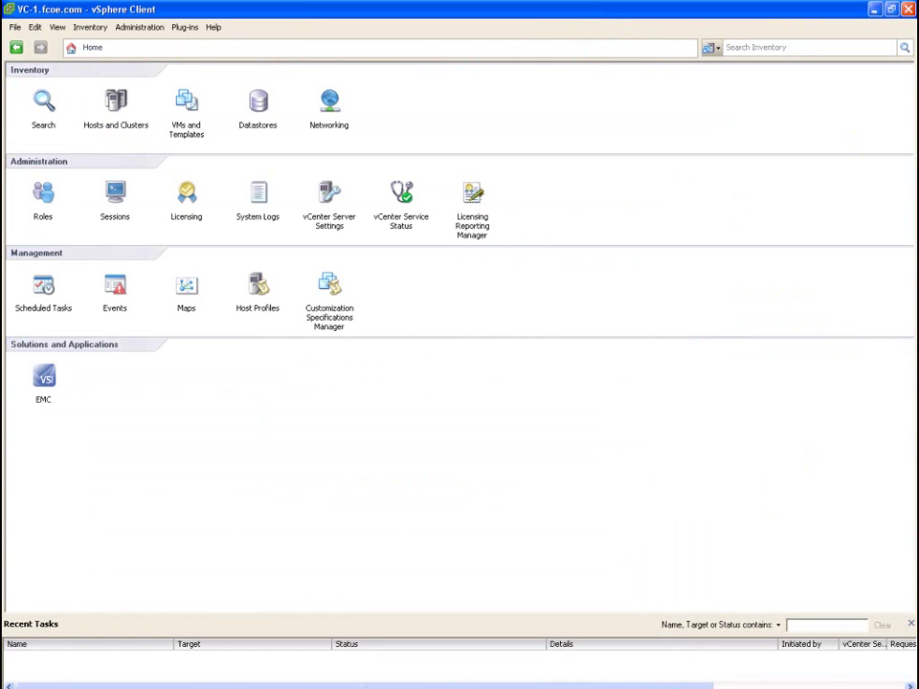
Check VM-Datastore's EMC Unified Storage properties: LUN in FAST_POOL with Highest Available Tier policy
{"action": "left_click", "coordinate": [256, 102]}
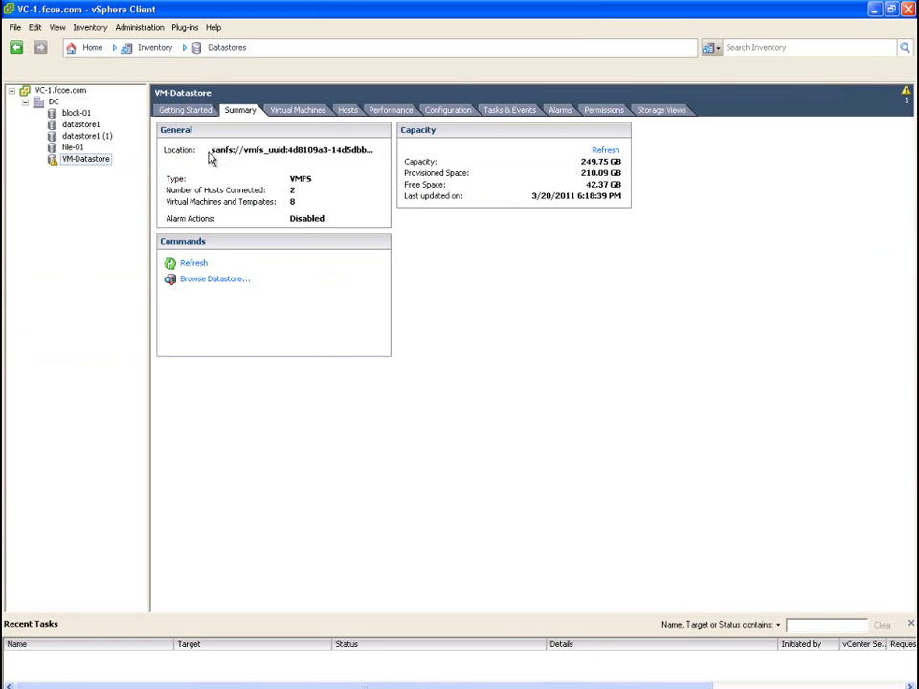
{"action": "right_click", "coordinate": [90, 164]}
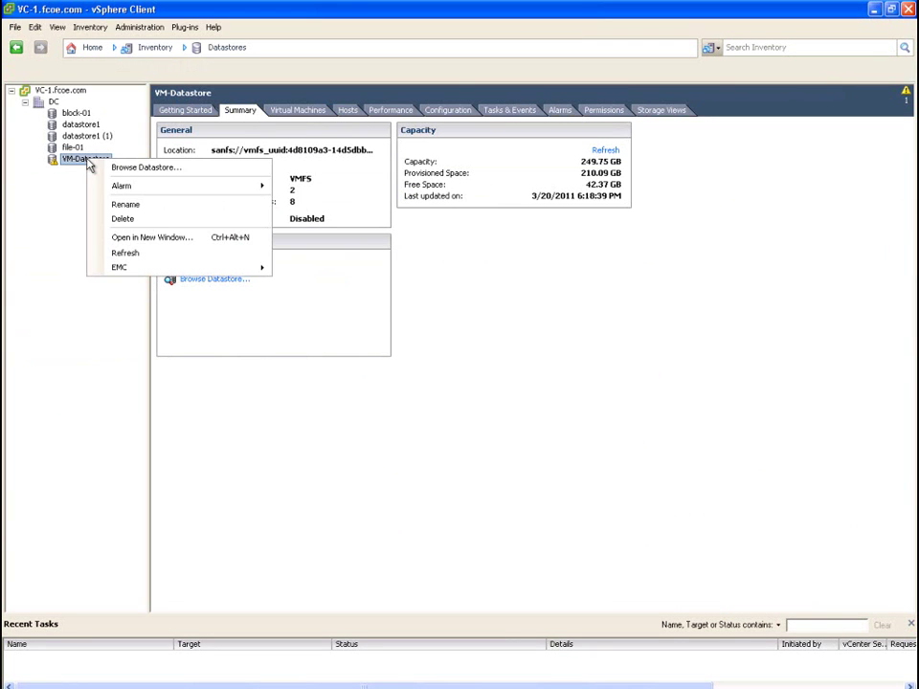
{"action": "mouse_move", "coordinate": [187, 270]}
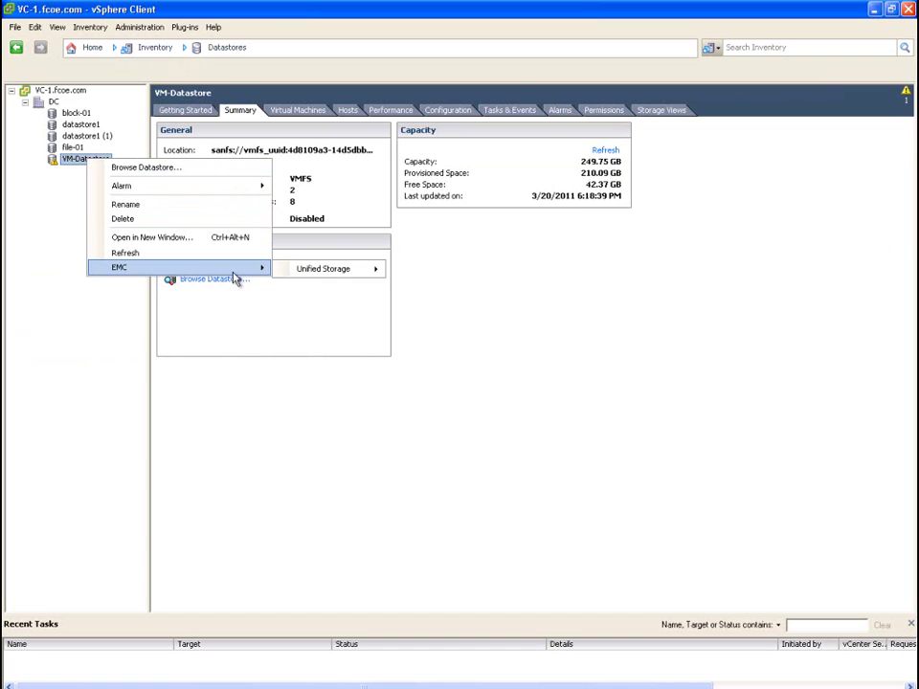
{"action": "mouse_move", "coordinate": [308, 271]}
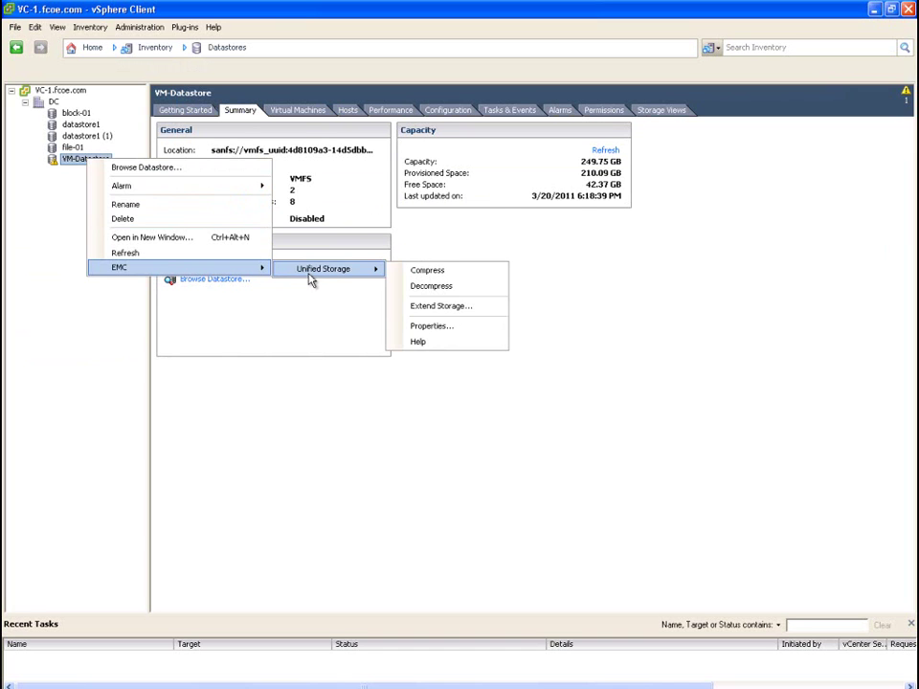
{"action": "left_click", "coordinate": [445, 333]}
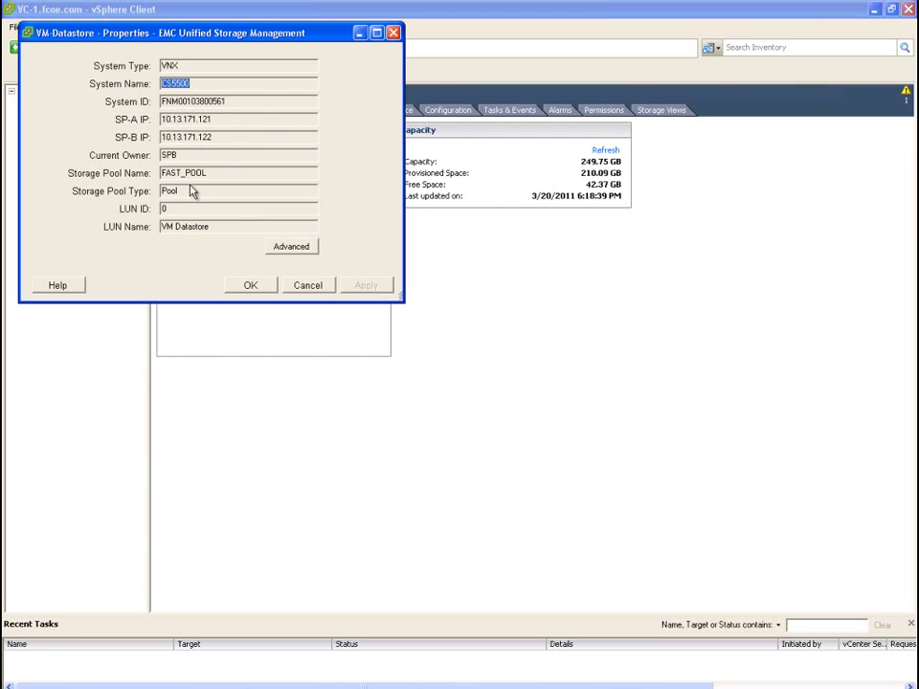
{"action": "left_click", "coordinate": [299, 247]}
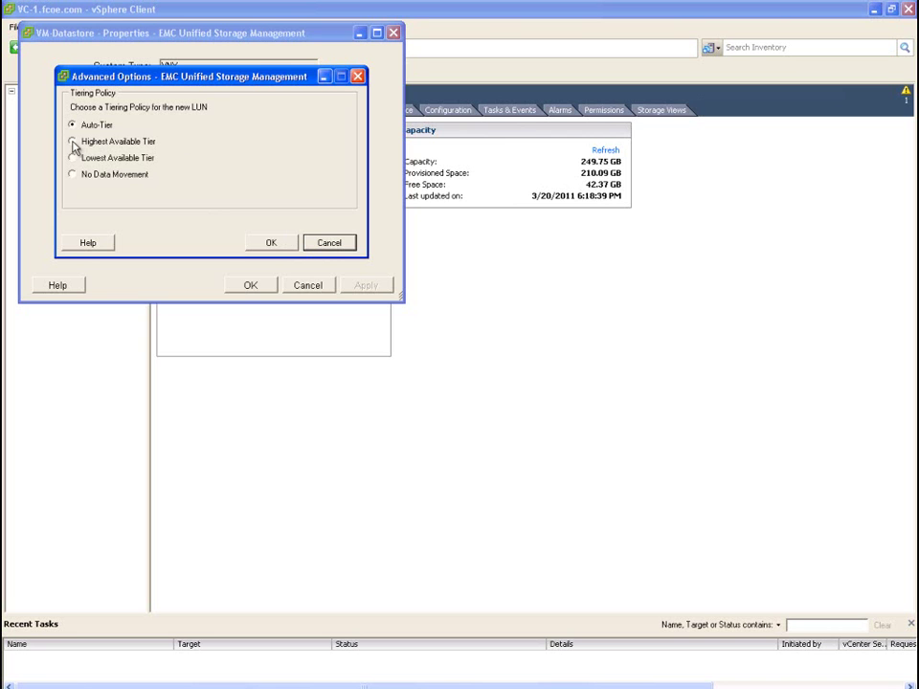
{"action": "left_click", "coordinate": [272, 242]}
{"action": "left_click", "coordinate": [250, 285]}
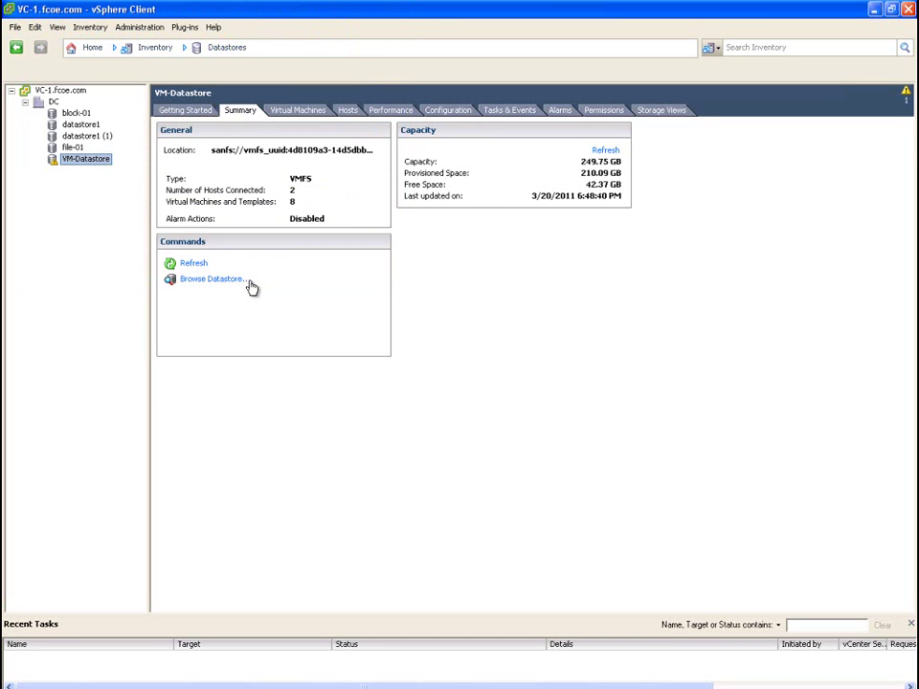
Launch the Increase Datastore Capacity wizard from VM-Datastore's Configuration tab properties
{"action": "left_click", "coordinate": [459, 112]}
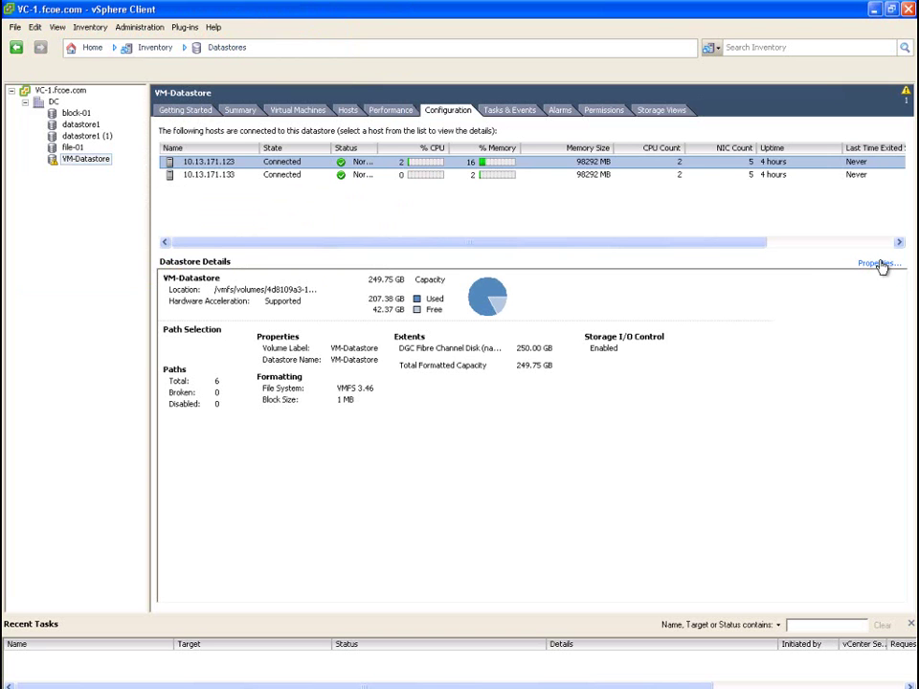
{"action": "left_click", "coordinate": [879, 265]}
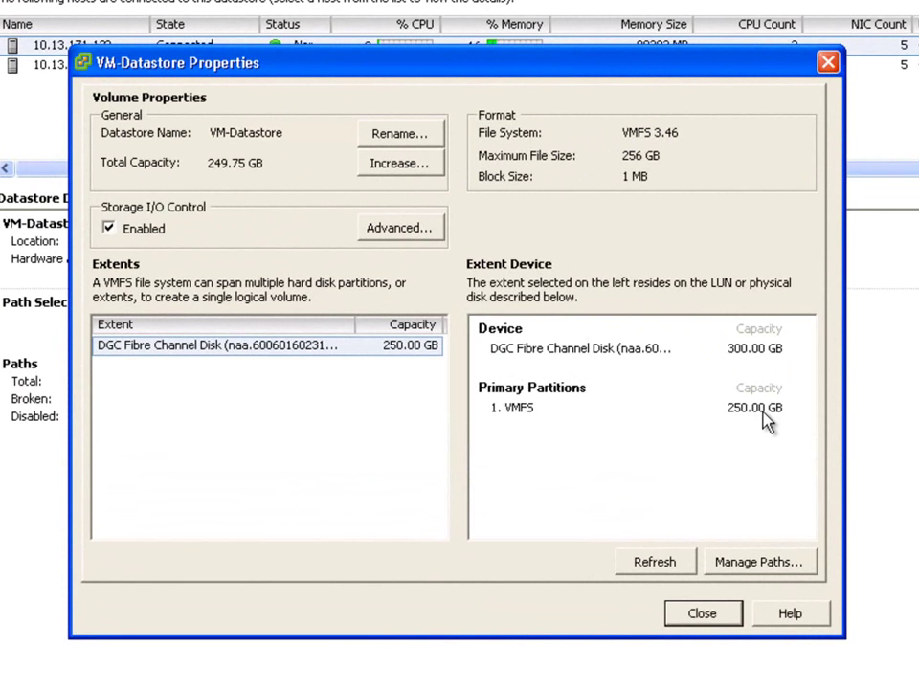
{"action": "left_click", "coordinate": [400, 167]}
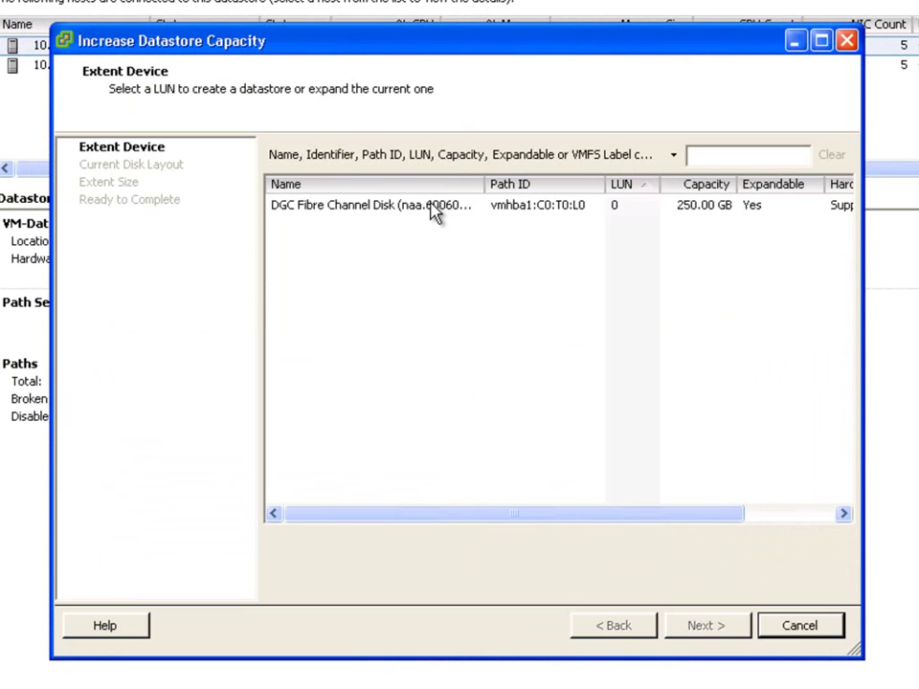
Expand VM-Datastore into the DGC Fibre Channel disk's free space, maximizing capacity to 300 GB
{"action": "left_click", "coordinate": [433, 209]}
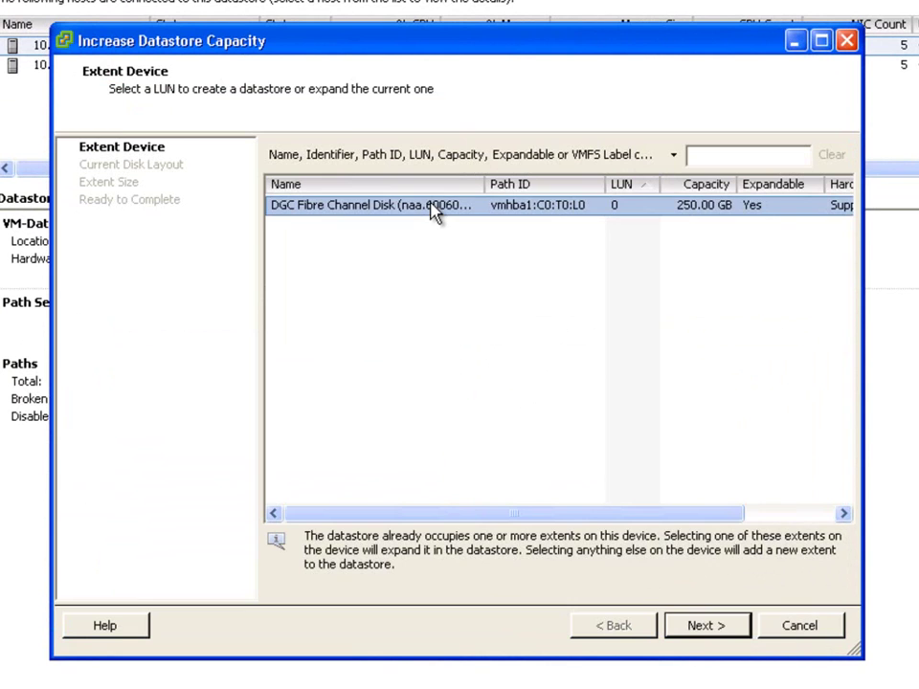
{"action": "left_click", "coordinate": [706, 625]}
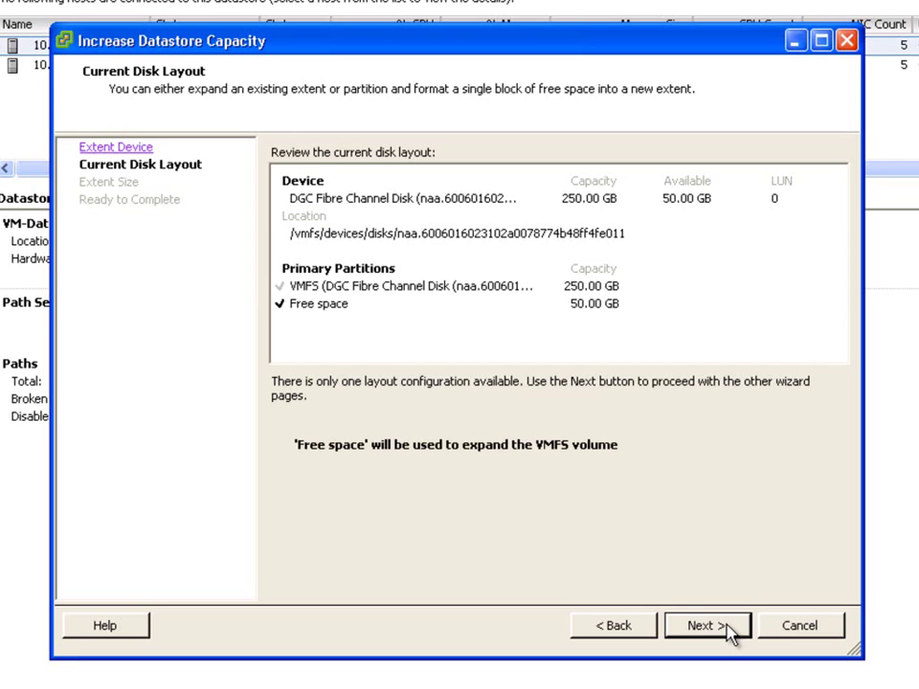
{"action": "left_click", "coordinate": [706, 626]}
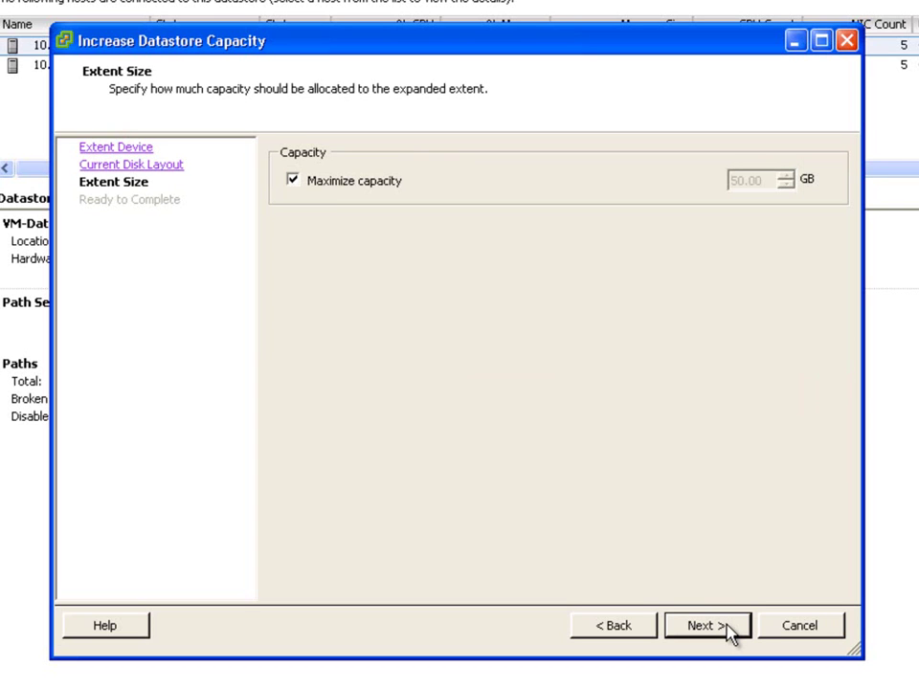
{"action": "left_click", "coordinate": [728, 630]}
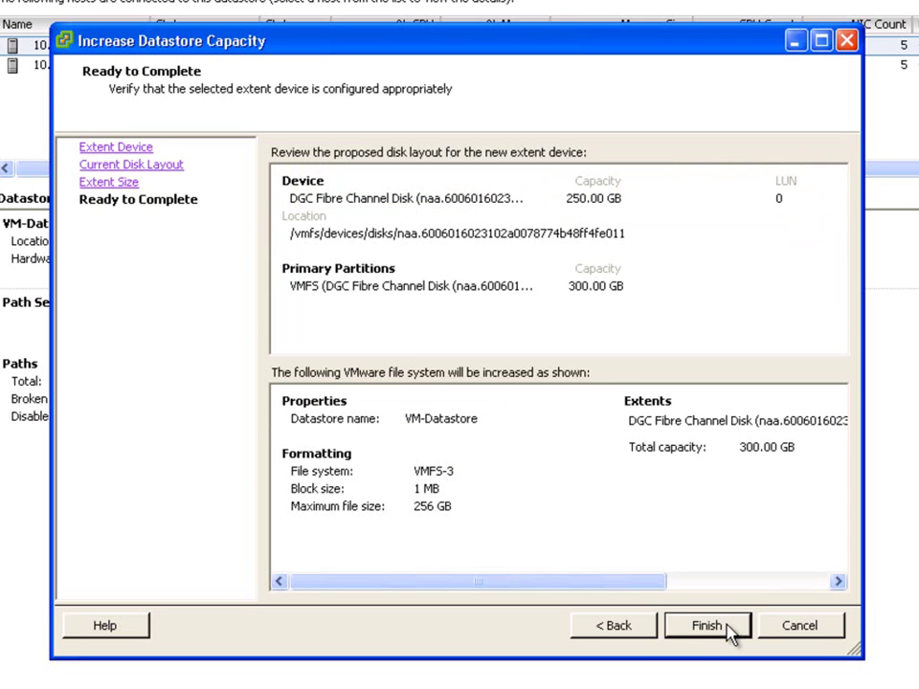
{"action": "left_click", "coordinate": [727, 630]}
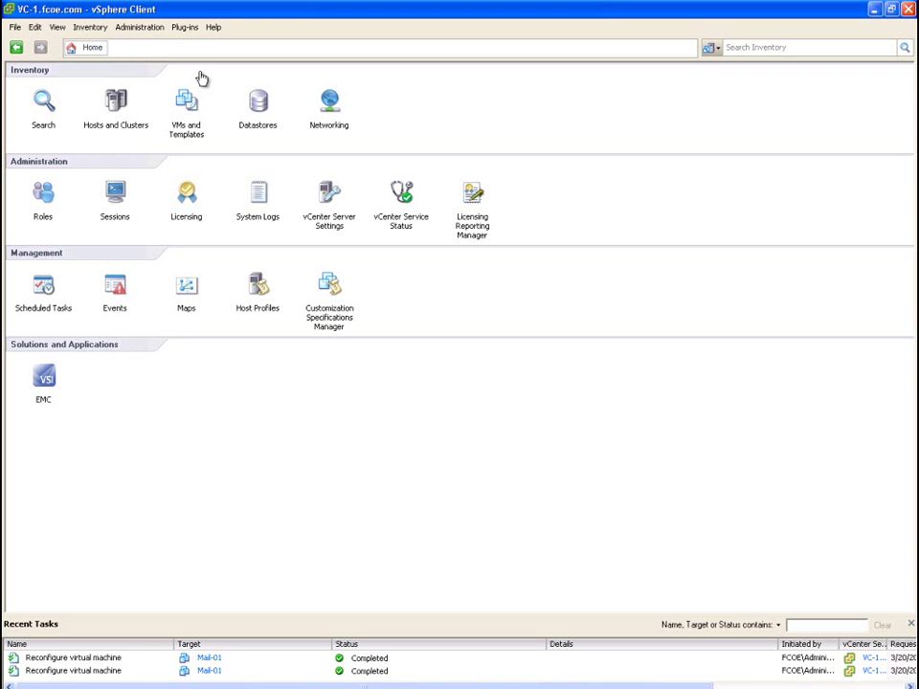
Verify VM-Datastore's properties show 299.75 GB capacity on its 300.00 GB extent
{"action": "left_click", "coordinate": [260, 109]}
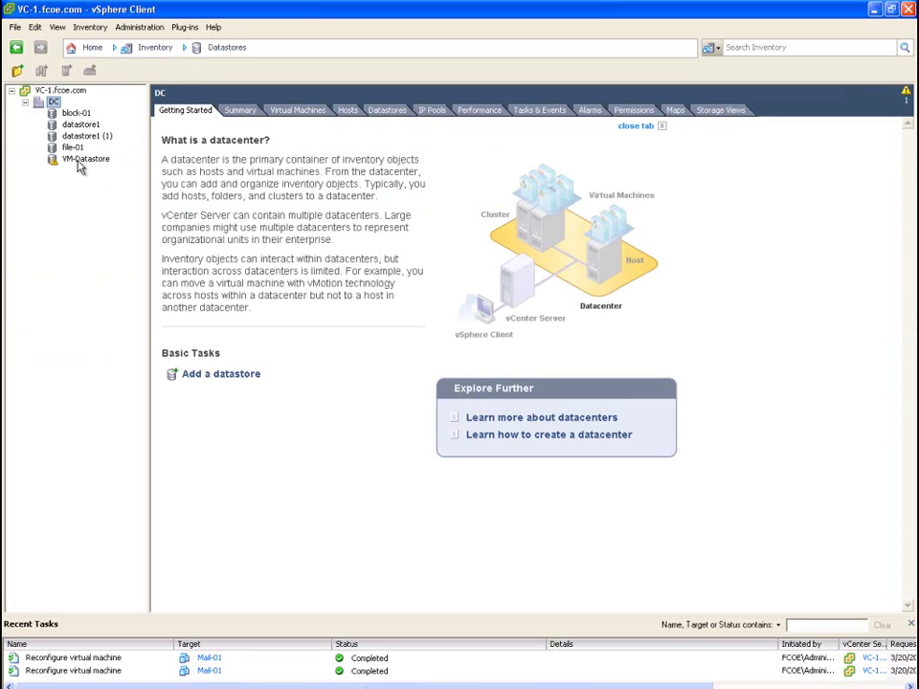
{"action": "left_click", "coordinate": [80, 161]}
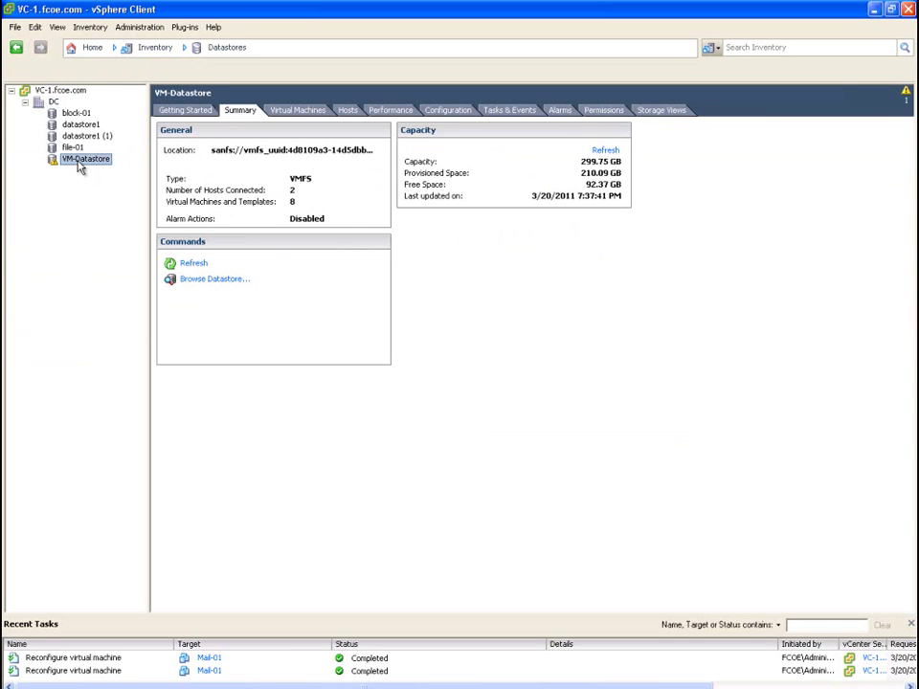
{"action": "left_click", "coordinate": [458, 113]}
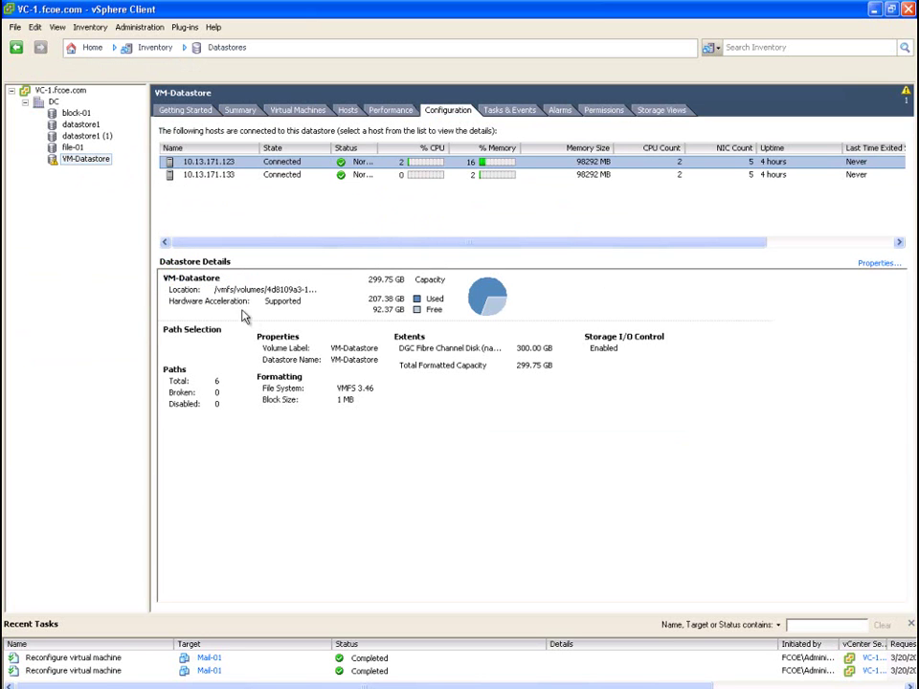
{"action": "left_click", "coordinate": [882, 263]}
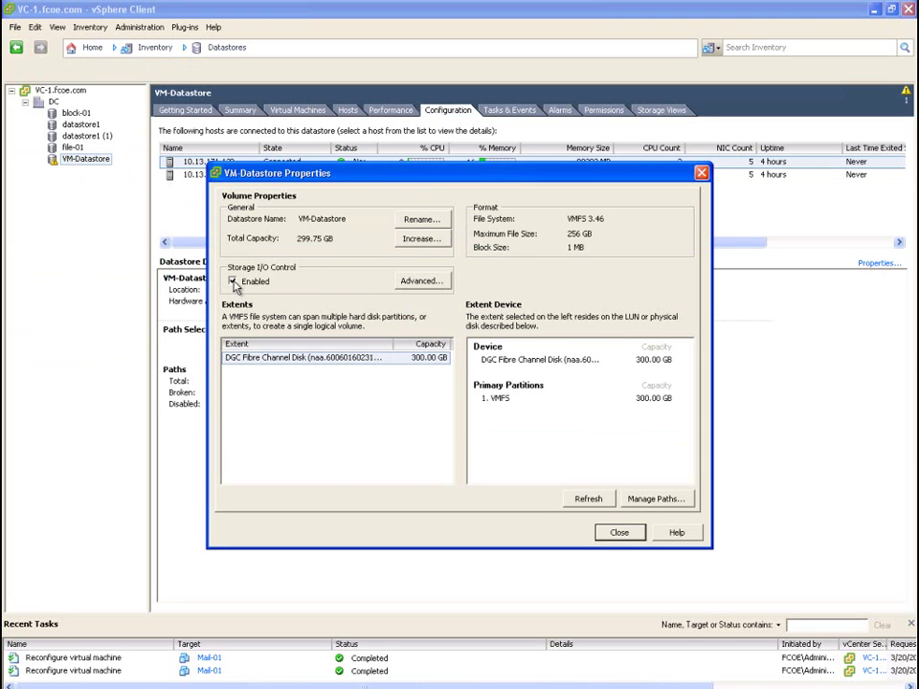
{"action": "left_click", "coordinate": [620, 533]}
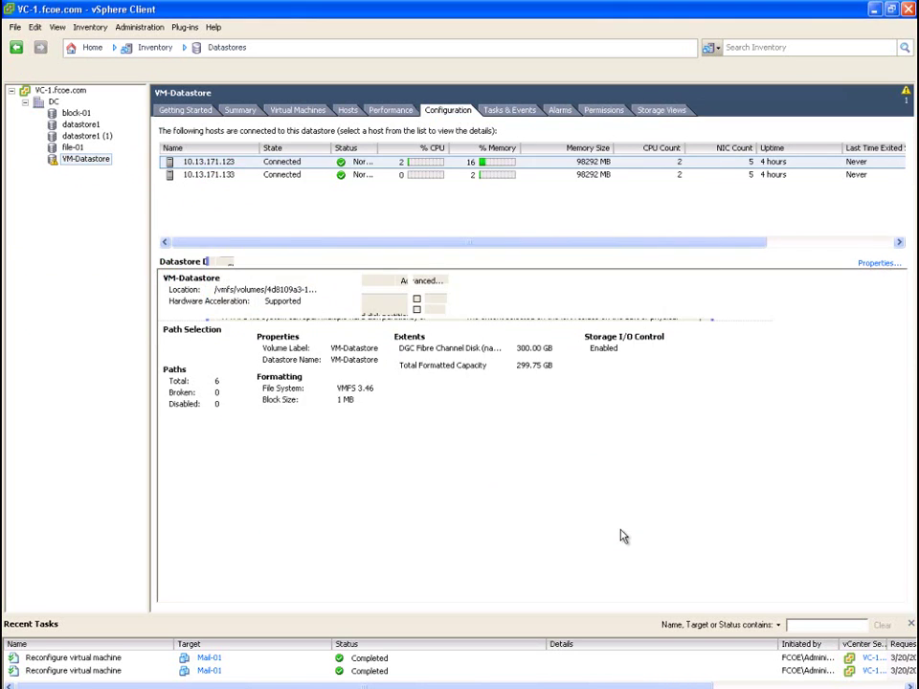
Restart the Iometer test run against MAIL-01 and XP-01, then return to vSphere Client
{"action": "left_click", "coordinate": [383, 688]}
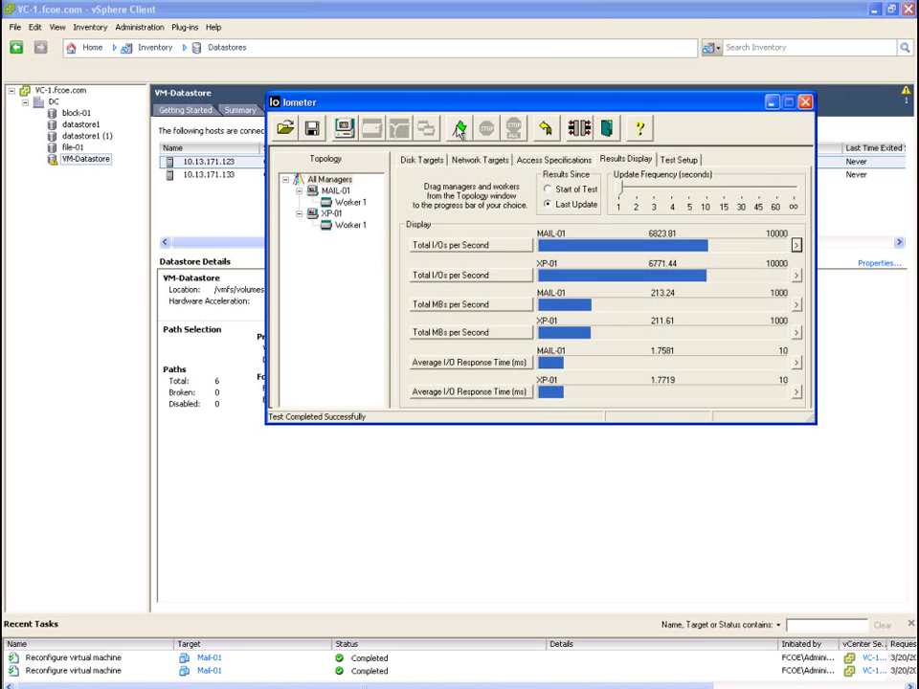
{"action": "left_click", "coordinate": [460, 129]}
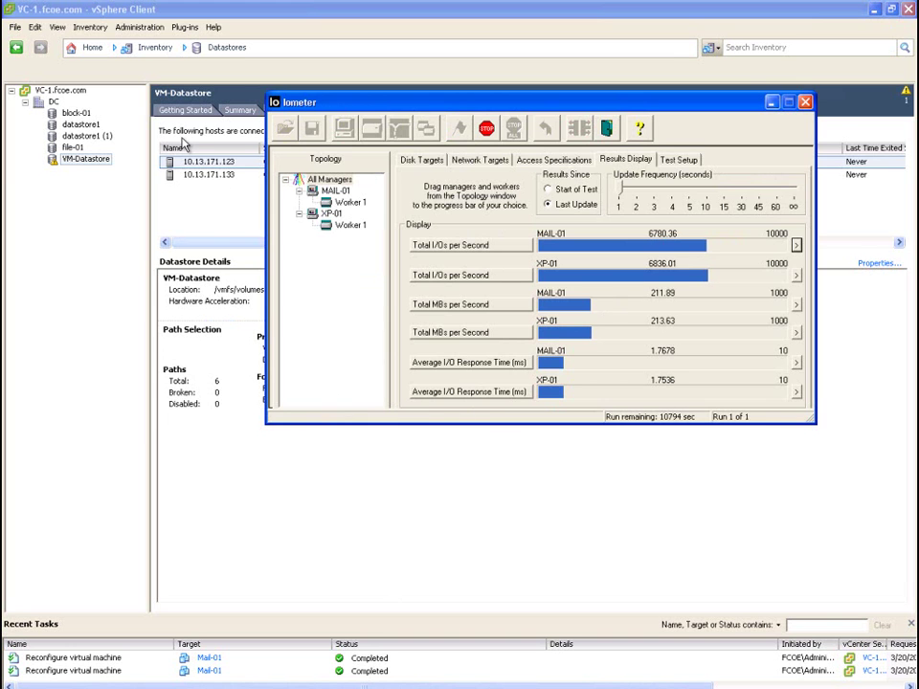
{"action": "left_click", "coordinate": [94, 50]}
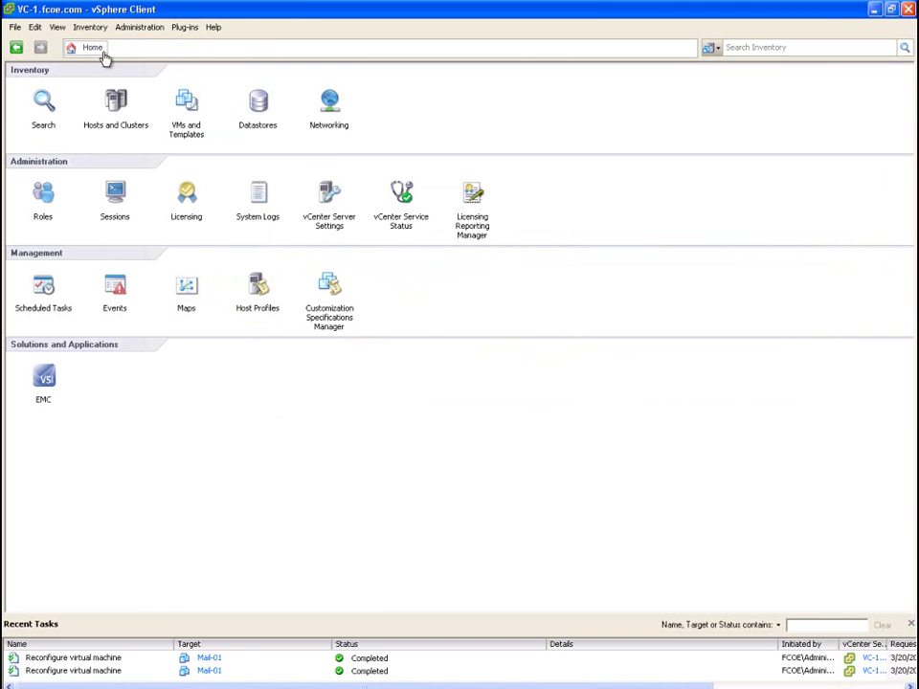
Set Limit - IOPs to 1000 on both Mail-01 hard disks, then stop and minimise Iometer
{"action": "left_click", "coordinate": [116, 103]}
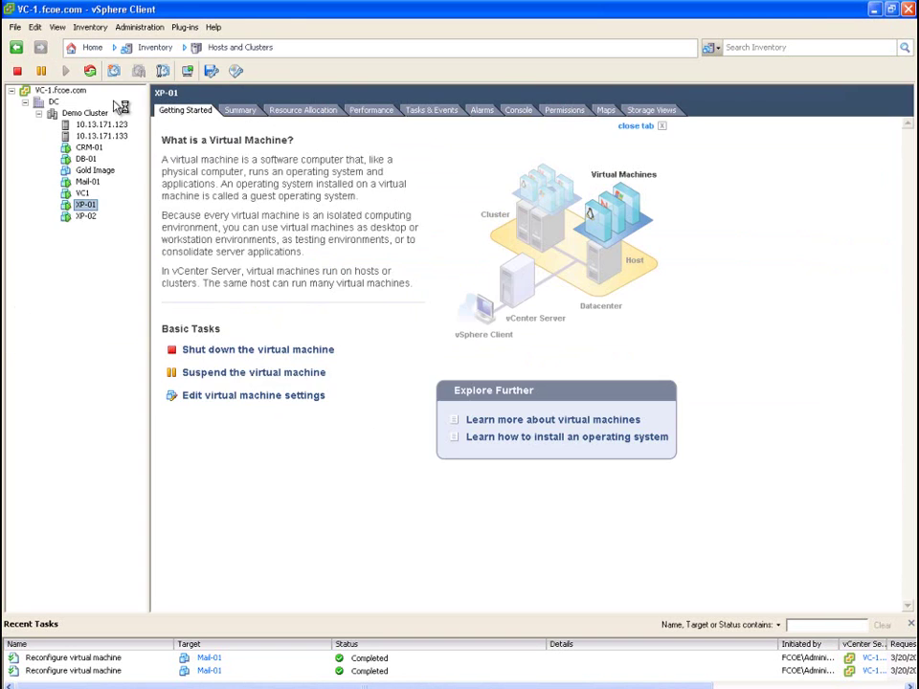
{"action": "right_click", "coordinate": [88, 183]}
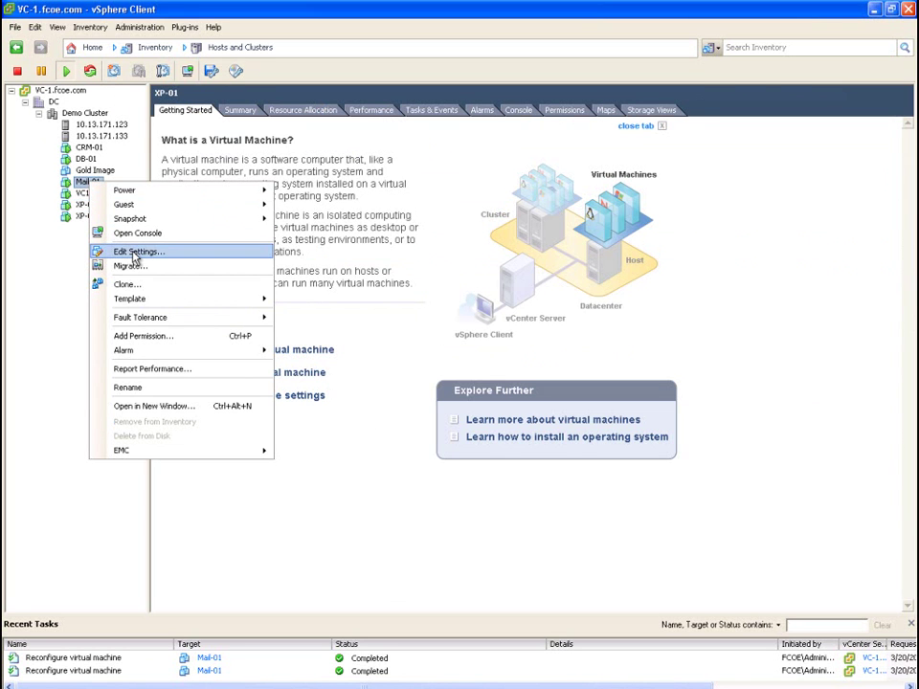
{"action": "left_click", "coordinate": [133, 253]}
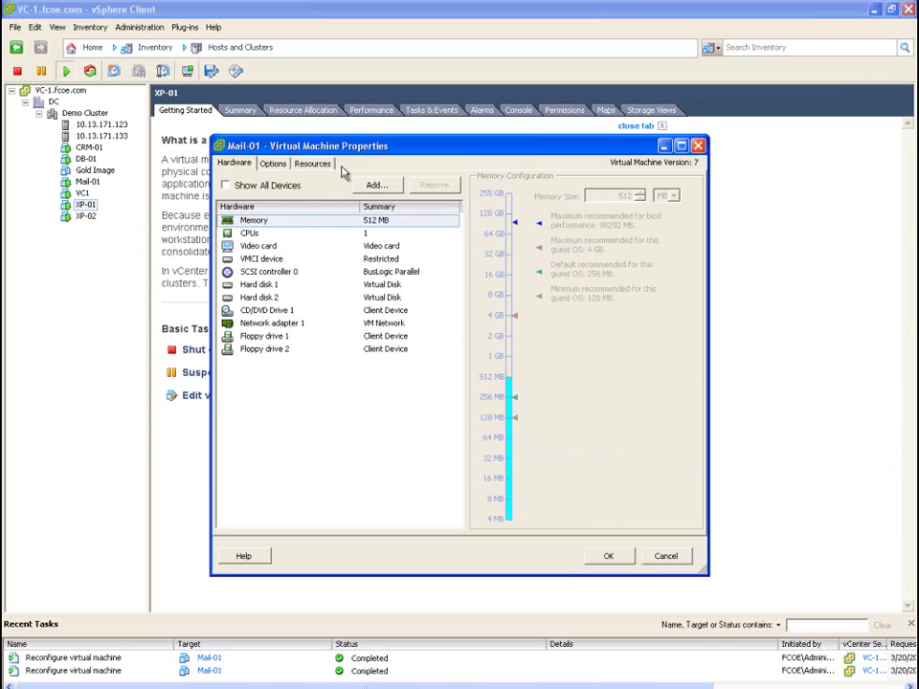
{"action": "left_click", "coordinate": [320, 166]}
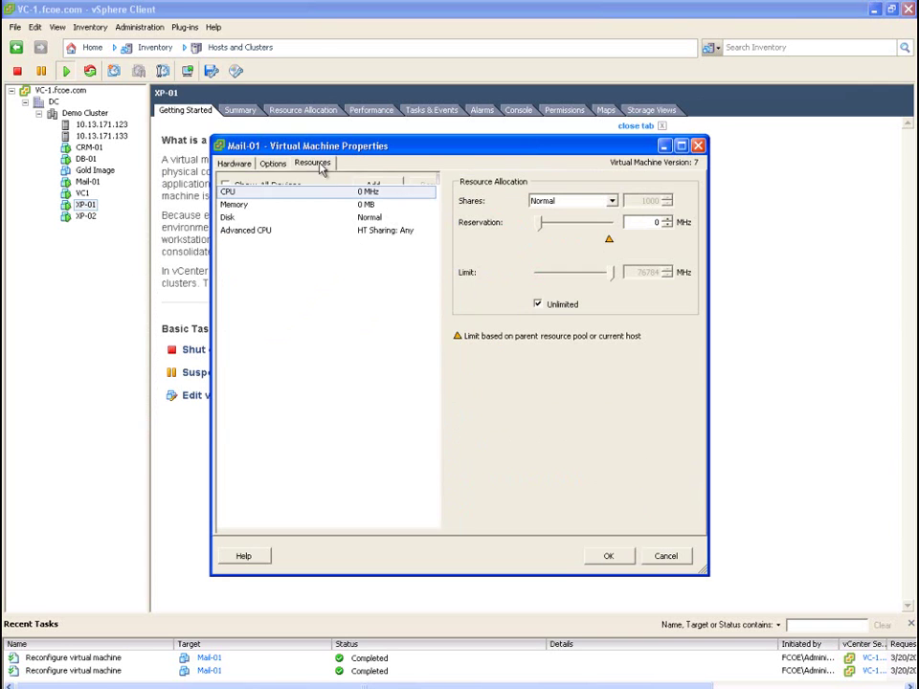
{"action": "left_click", "coordinate": [313, 220]}
{"action": "left_click", "coordinate": [634, 233]}
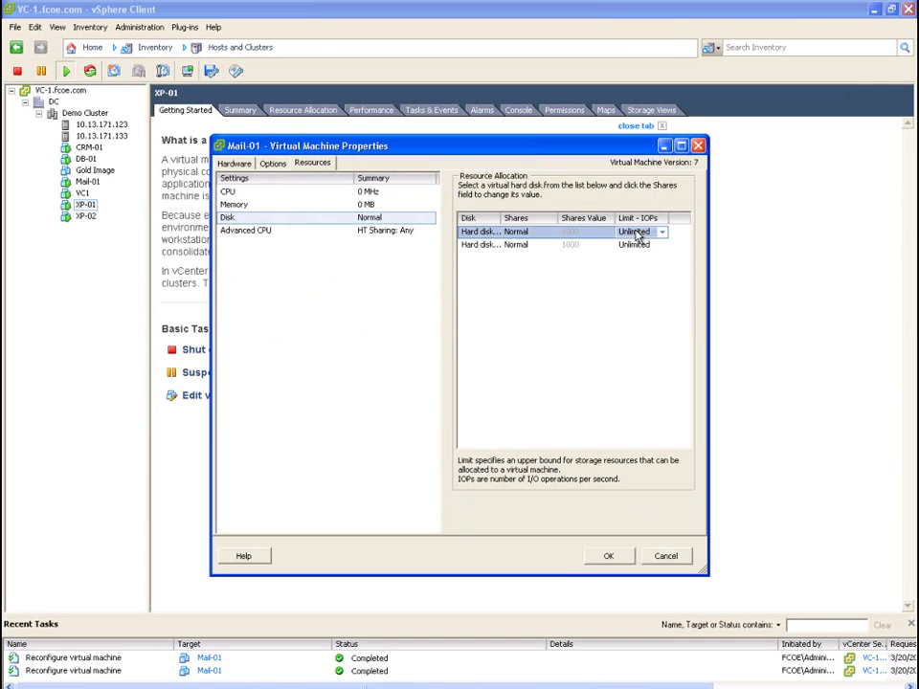
{"action": "type", "text": "10"}
{"action": "left_click", "coordinate": [635, 245]}
{"action": "type", "text": "10"}
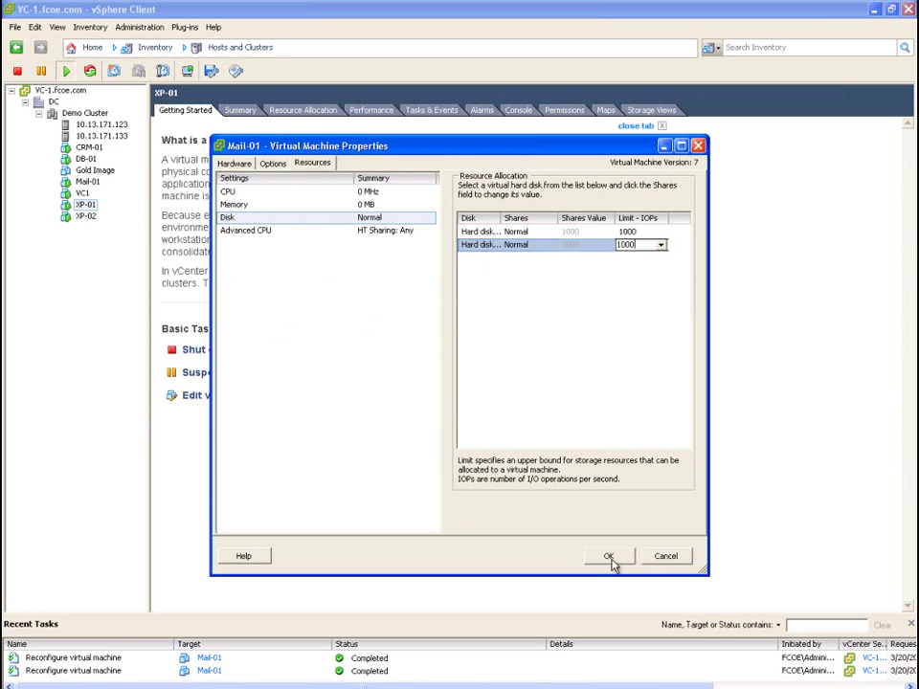
{"action": "left_click", "coordinate": [609, 556]}
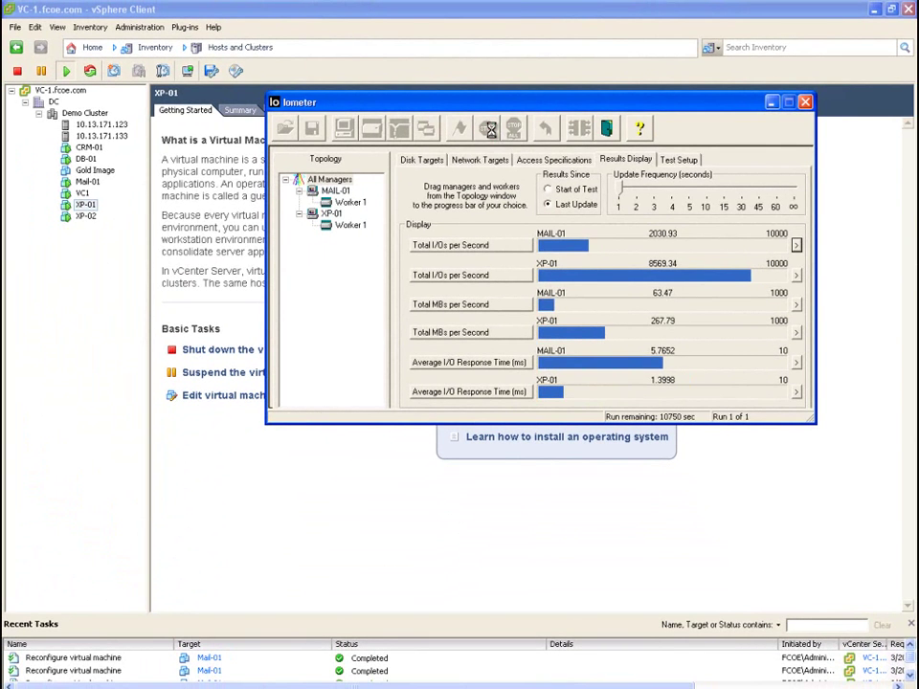
{"action": "left_click", "coordinate": [492, 133]}
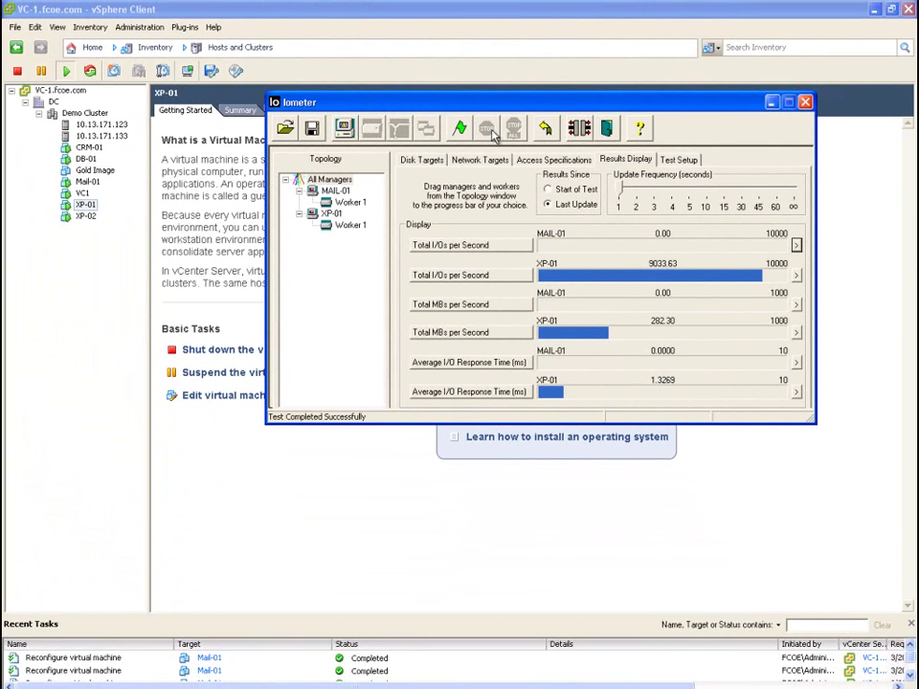
{"action": "left_click", "coordinate": [772, 102]}
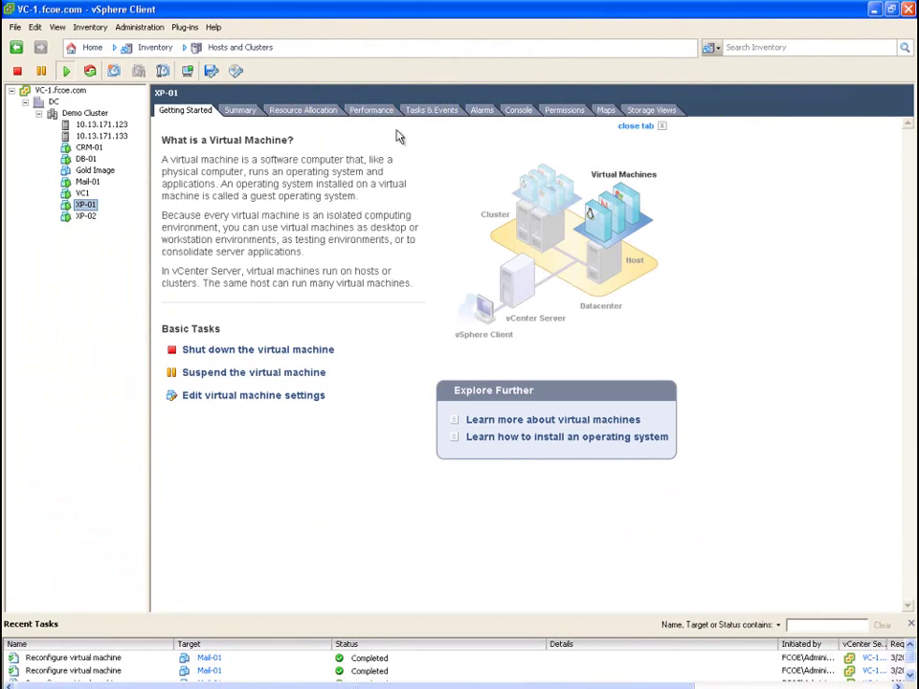
Set DataMover.HardwareAcceleratedMove to 0 in host 10.13.171.133's Advanced Settings
{"action": "right_click", "coordinate": [108, 137]}
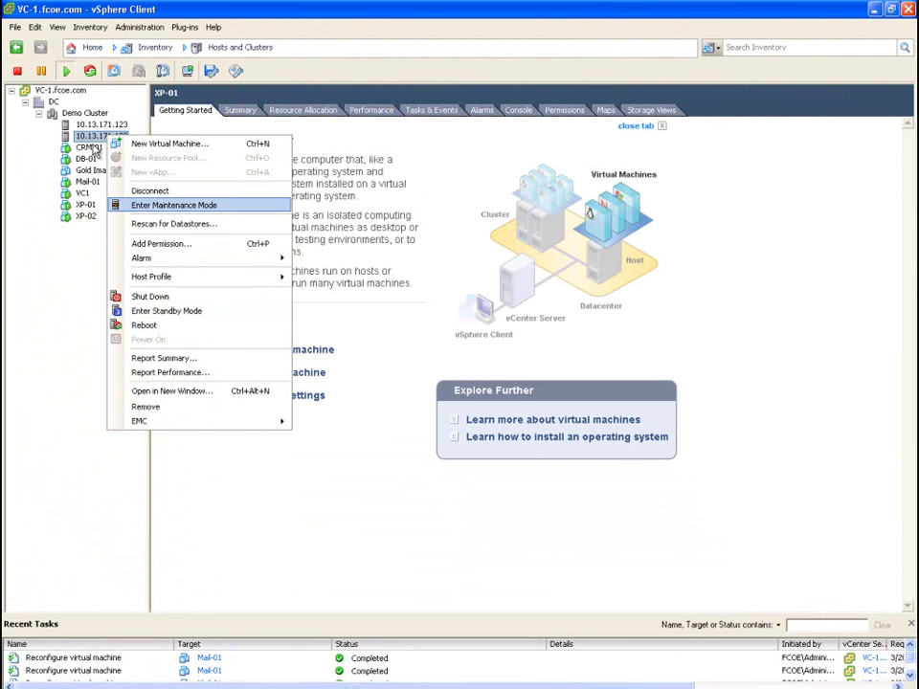
{"action": "left_click", "coordinate": [82, 135]}
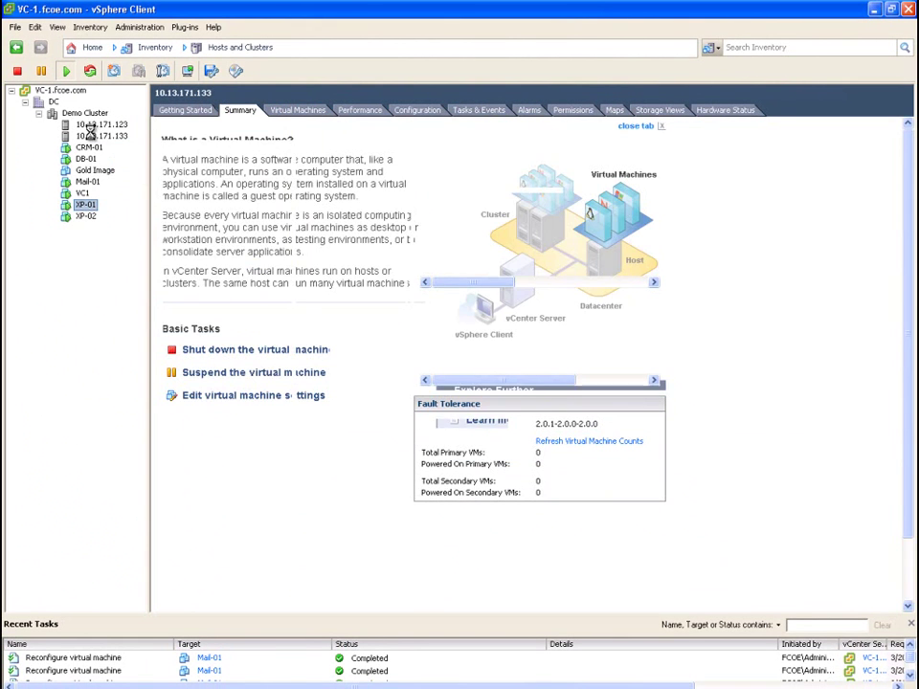
{"action": "left_click", "coordinate": [418, 111]}
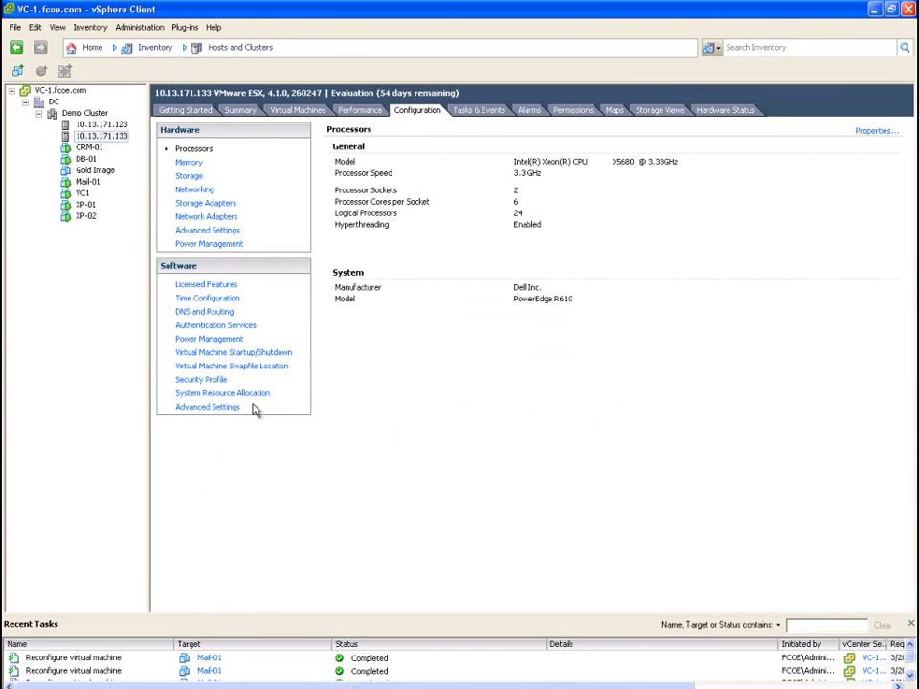
{"action": "left_click", "coordinate": [207, 407]}
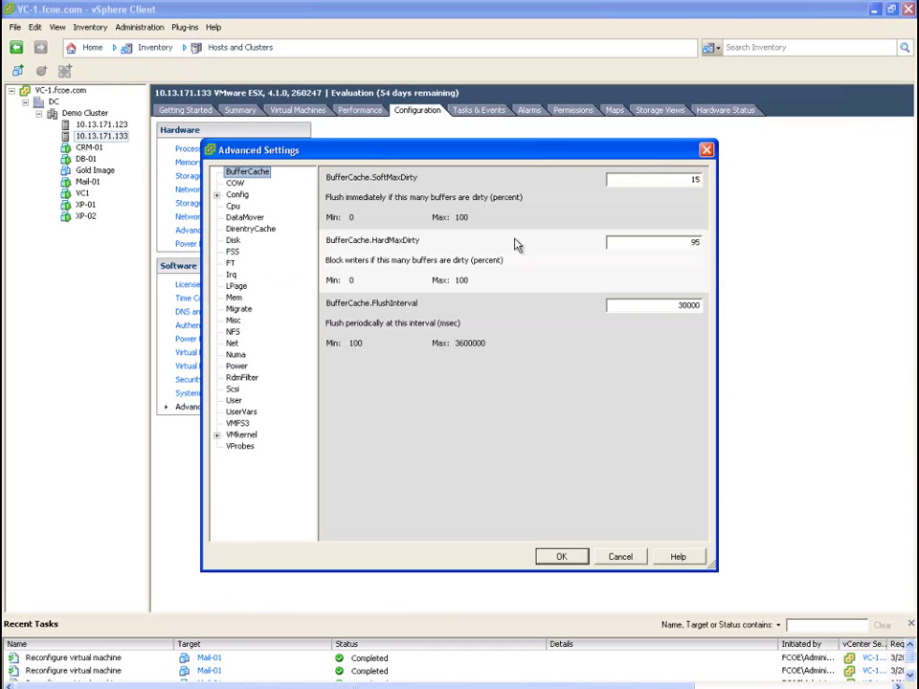
{"action": "left_click", "coordinate": [246, 218]}
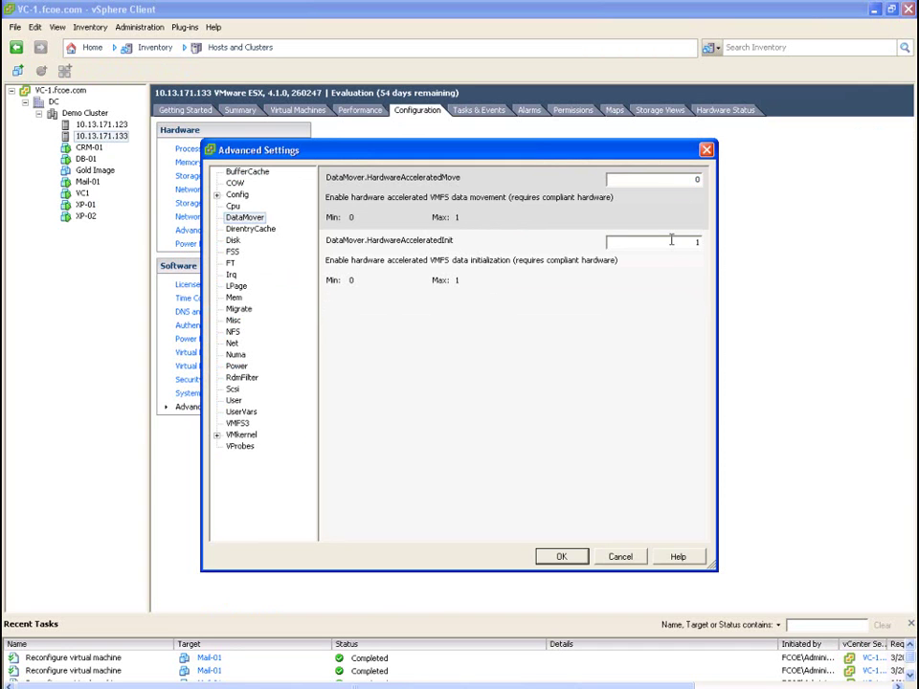
{"action": "left_click", "coordinate": [561, 557]}
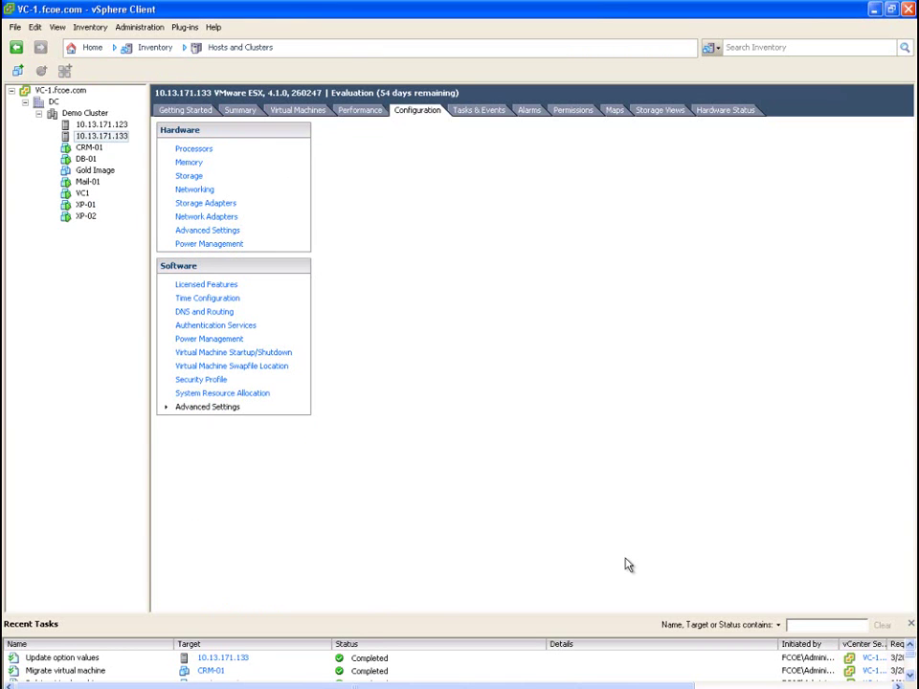
Migrate only CRM-01's storage to the block-01 datastore, keeping the same disk format
{"action": "left_click", "coordinate": [312, 112]}
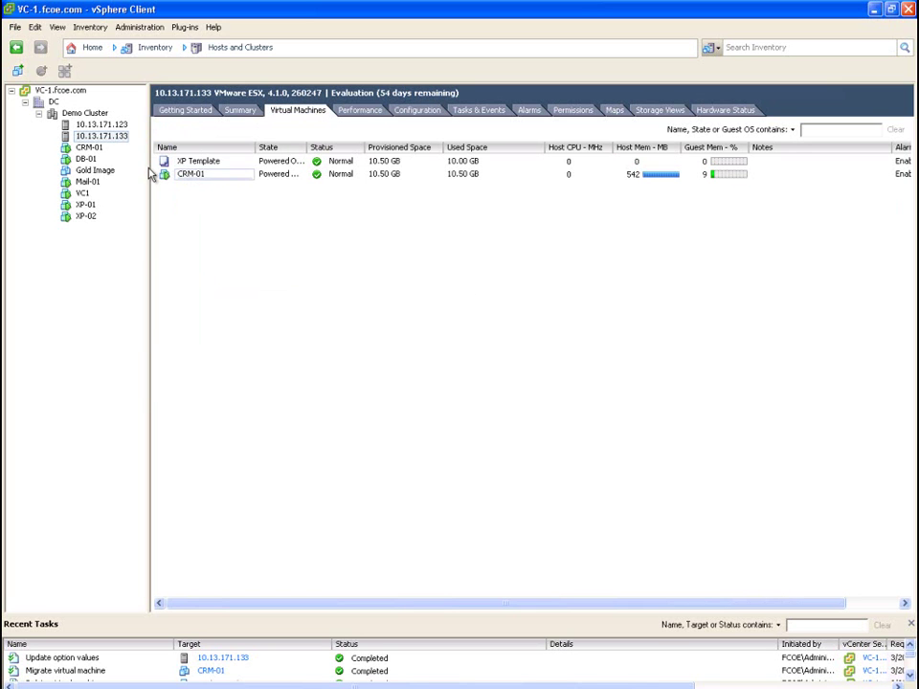
{"action": "right_click", "coordinate": [97, 150]}
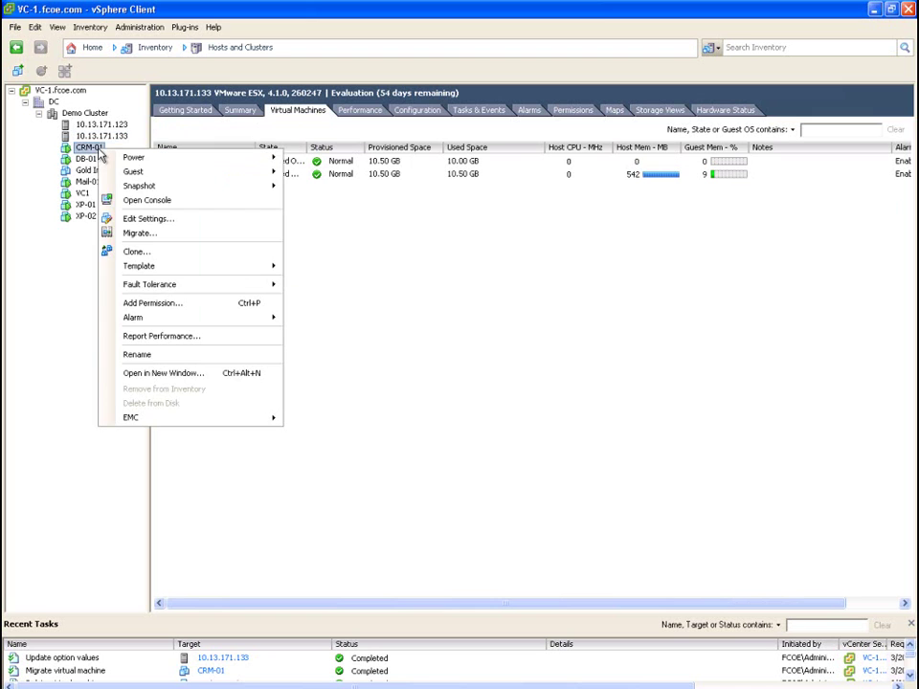
{"action": "left_click", "coordinate": [149, 235]}
{"action": "left_click", "coordinate": [390, 284]}
{"action": "left_click", "coordinate": [636, 544]}
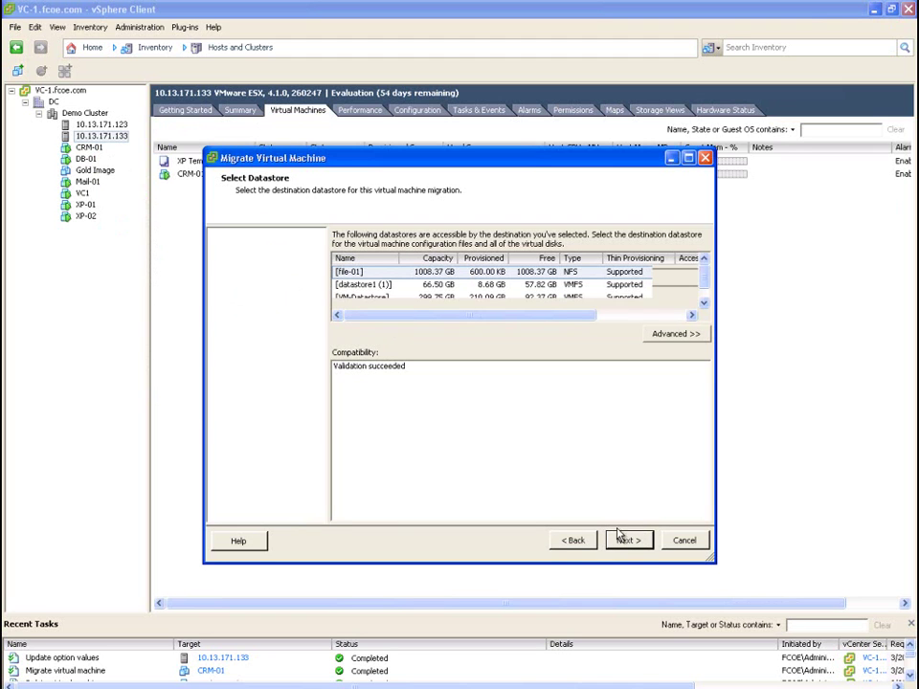
{"action": "left_click", "coordinate": [703, 303]}
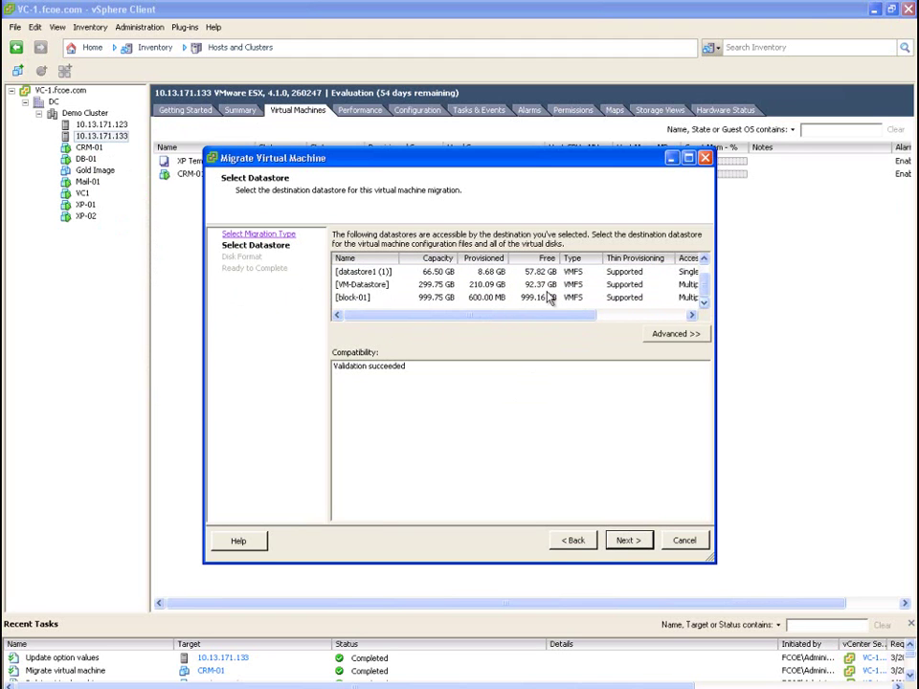
{"action": "left_click", "coordinate": [471, 298]}
{"action": "left_click", "coordinate": [644, 543]}
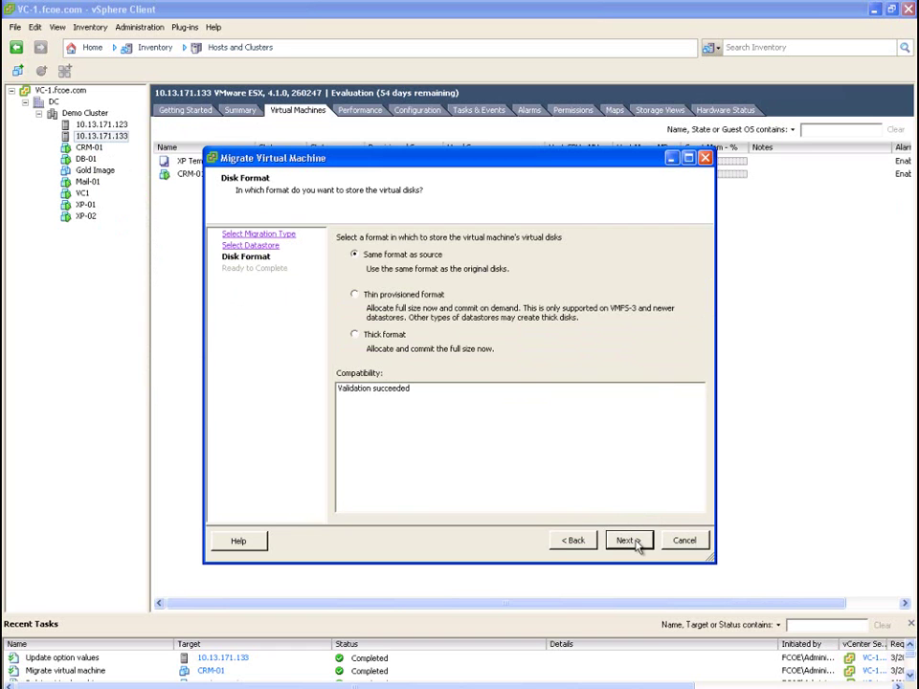
{"action": "left_click", "coordinate": [637, 543]}
{"action": "left_click", "coordinate": [631, 542]}
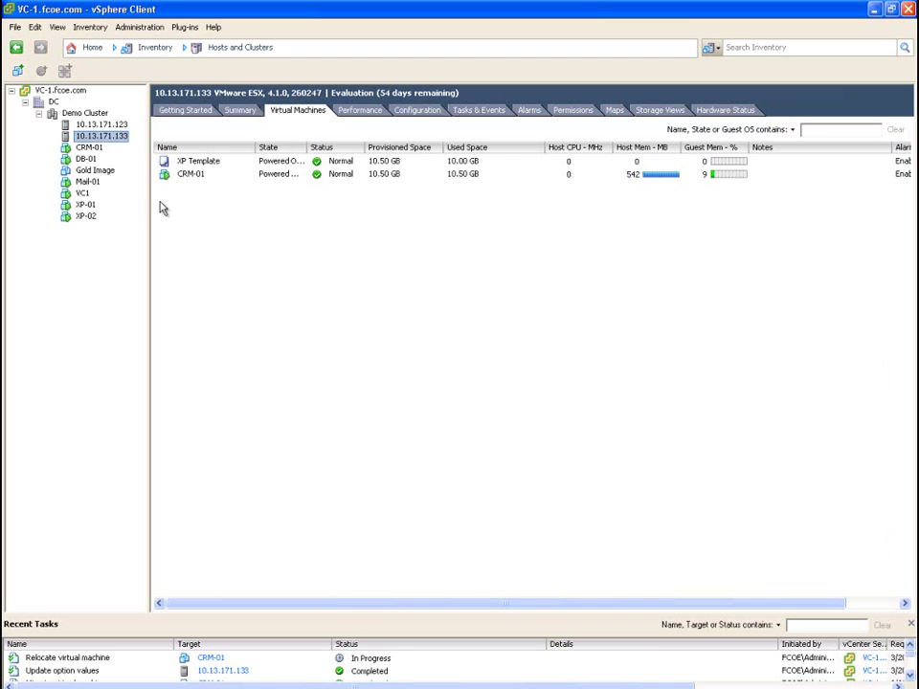
Migrate DB-01's storage to block-01 in the same disk format, then show the first host's esxtop terminal
{"action": "right_click", "coordinate": [92, 159]}
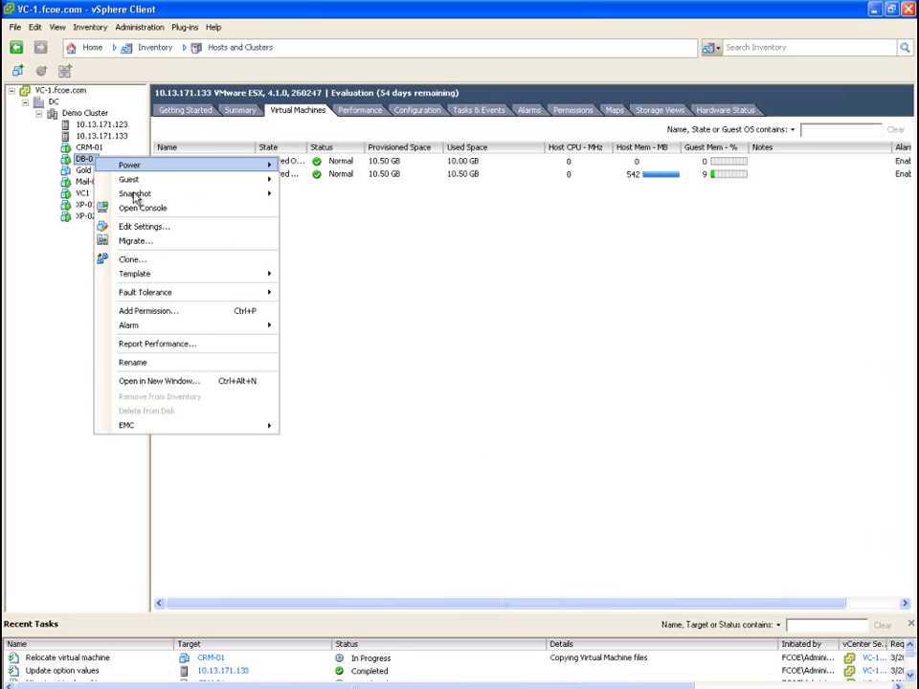
{"action": "left_click", "coordinate": [158, 245]}
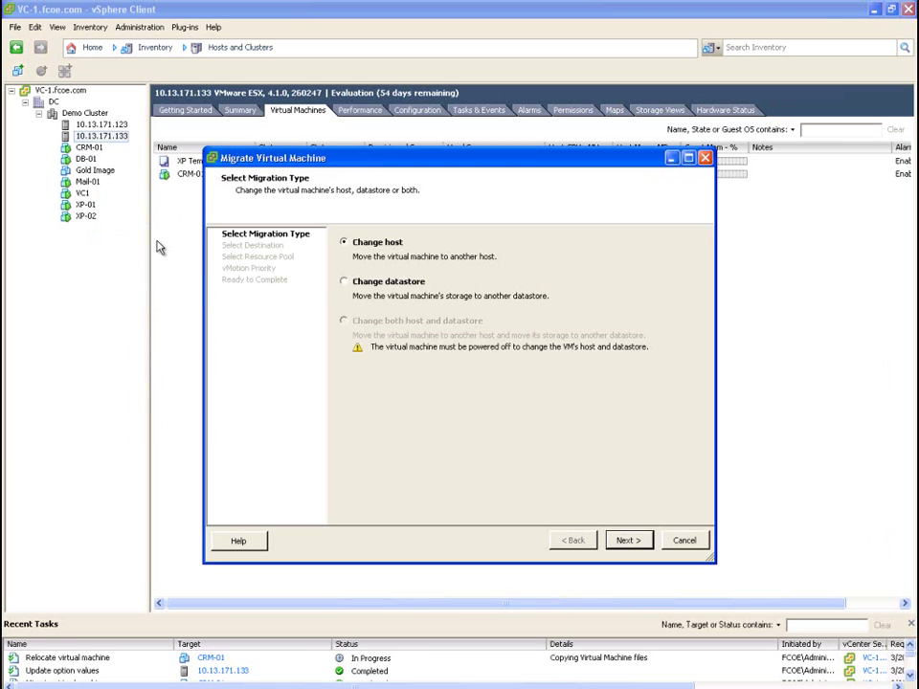
{"action": "left_click", "coordinate": [347, 284]}
{"action": "left_click", "coordinate": [624, 541]}
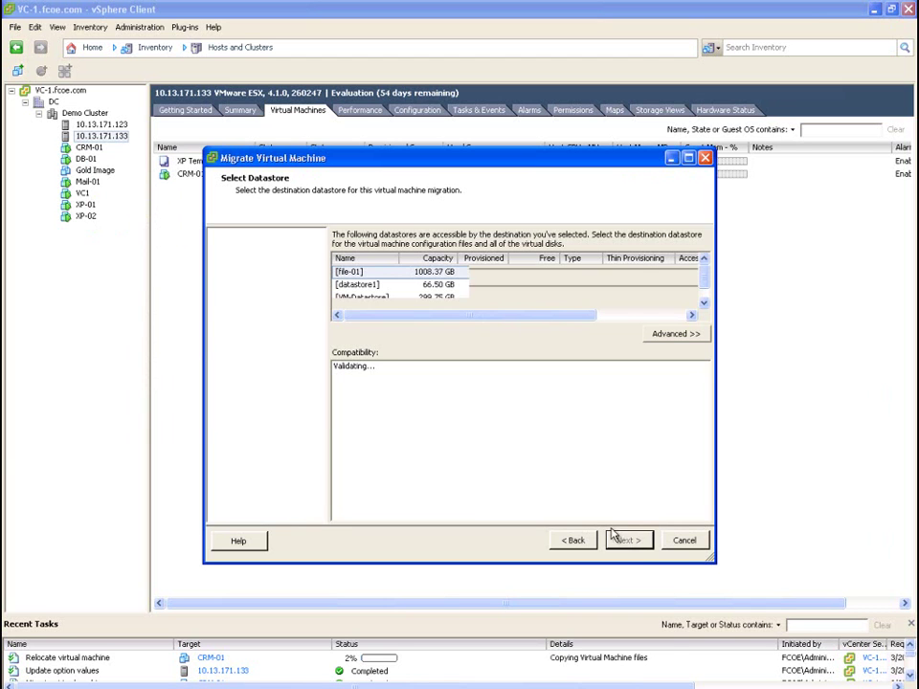
{"action": "left_click", "coordinate": [704, 304]}
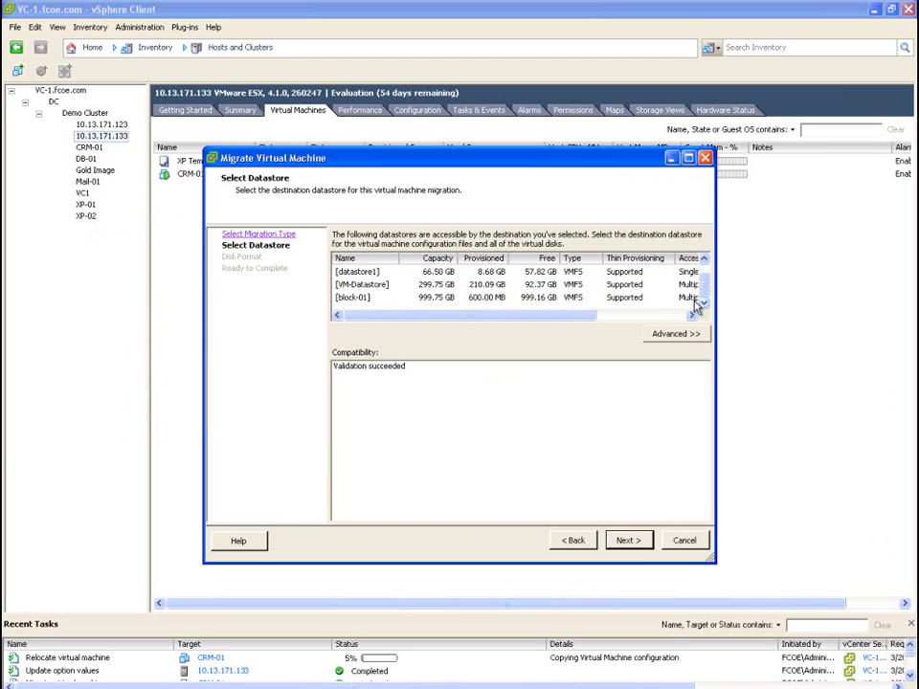
{"action": "left_click", "coordinate": [451, 302]}
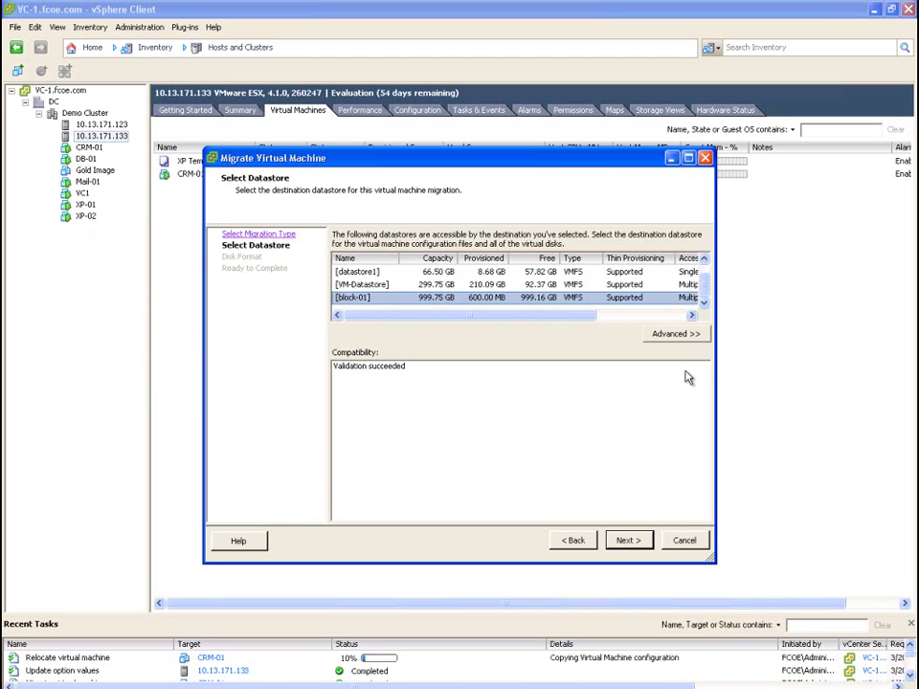
{"action": "left_click", "coordinate": [635, 542]}
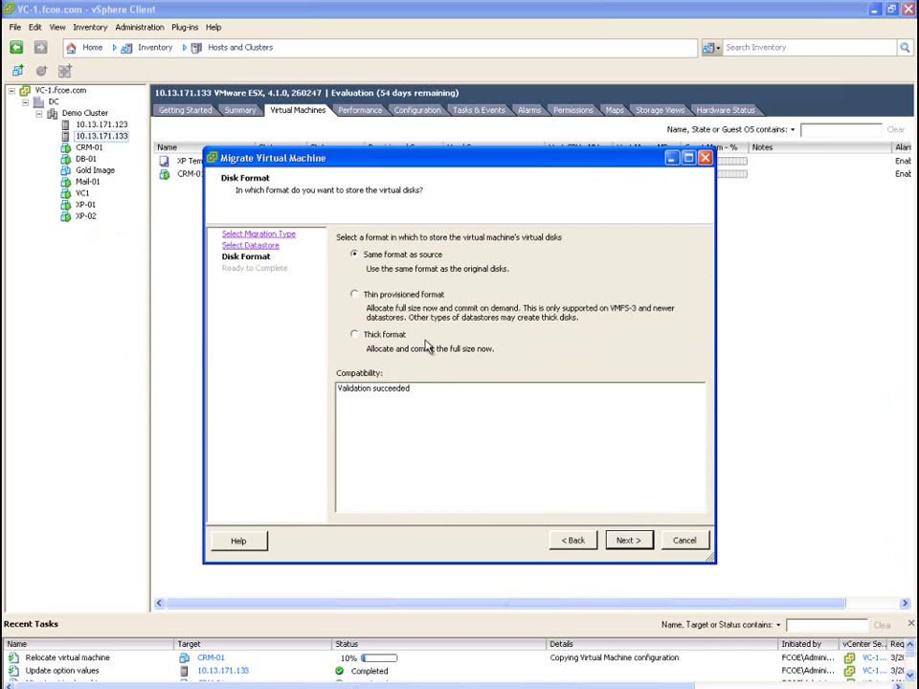
{"action": "left_click", "coordinate": [629, 542]}
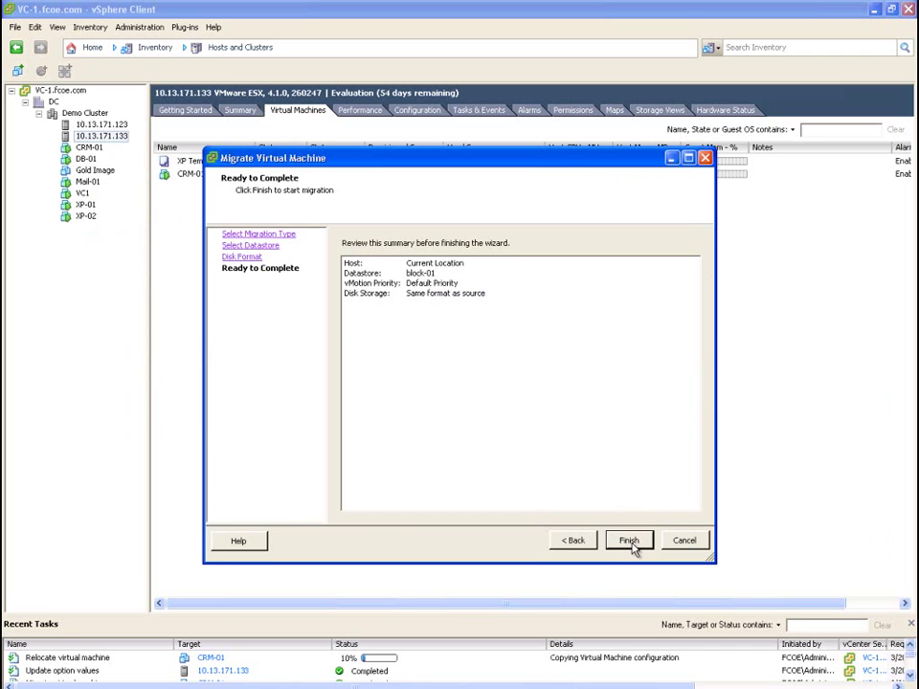
{"action": "left_click", "coordinate": [630, 542]}
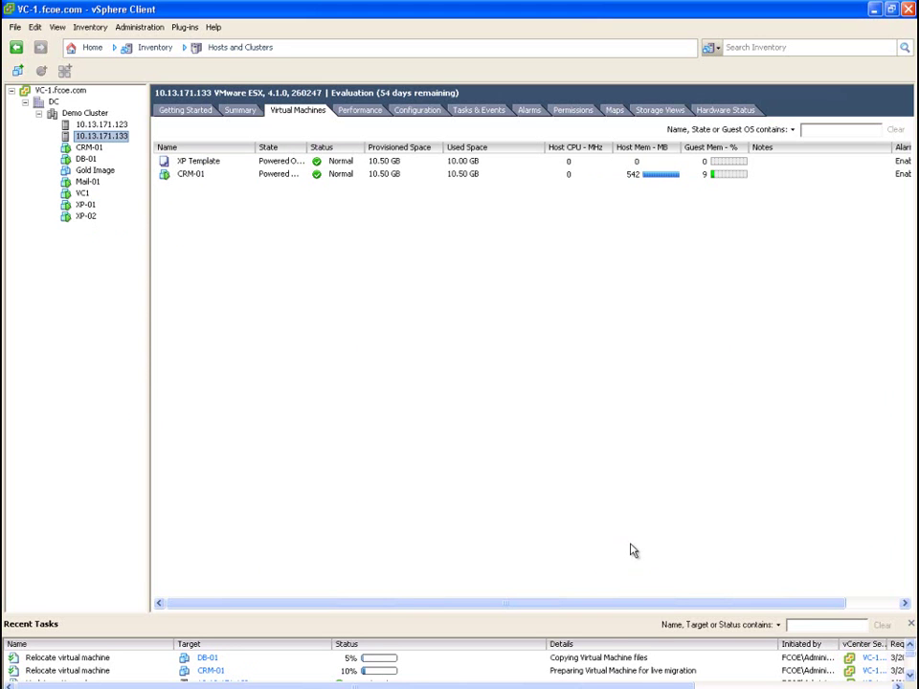
{"action": "left_click", "coordinate": [579, 688]}
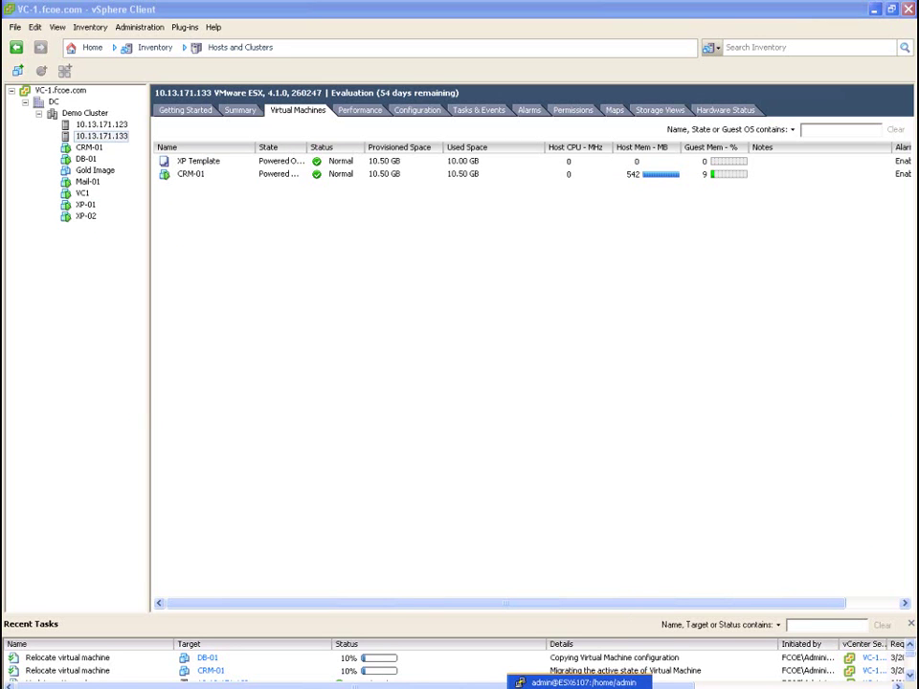
{"action": "left_click", "coordinate": [574, 682]}
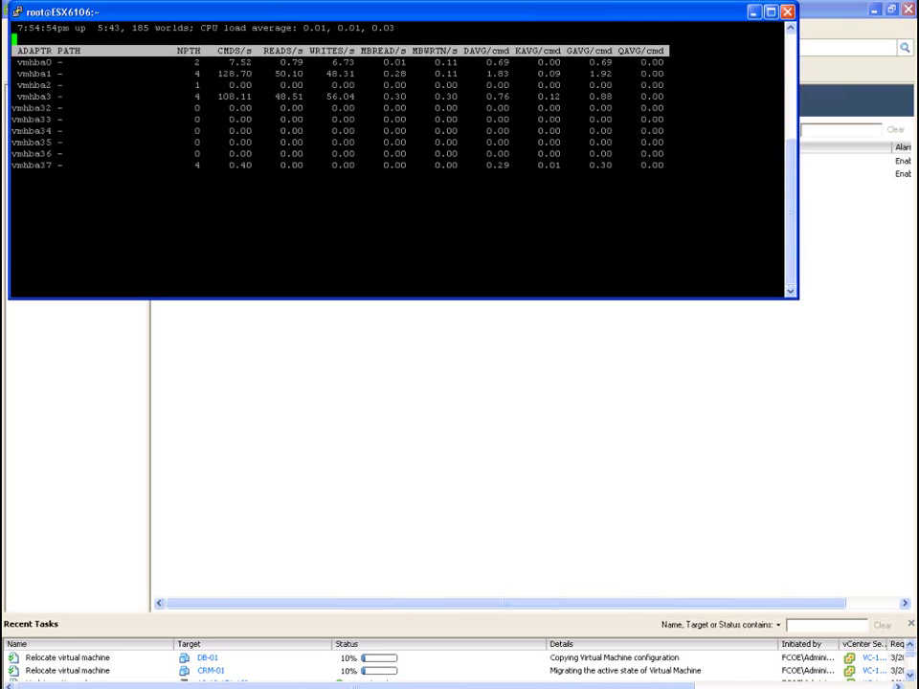
Bring up the second ESX host's esxtop storage adapter statistics in PuTTY
{"action": "left_click", "coordinate": [579, 688]}
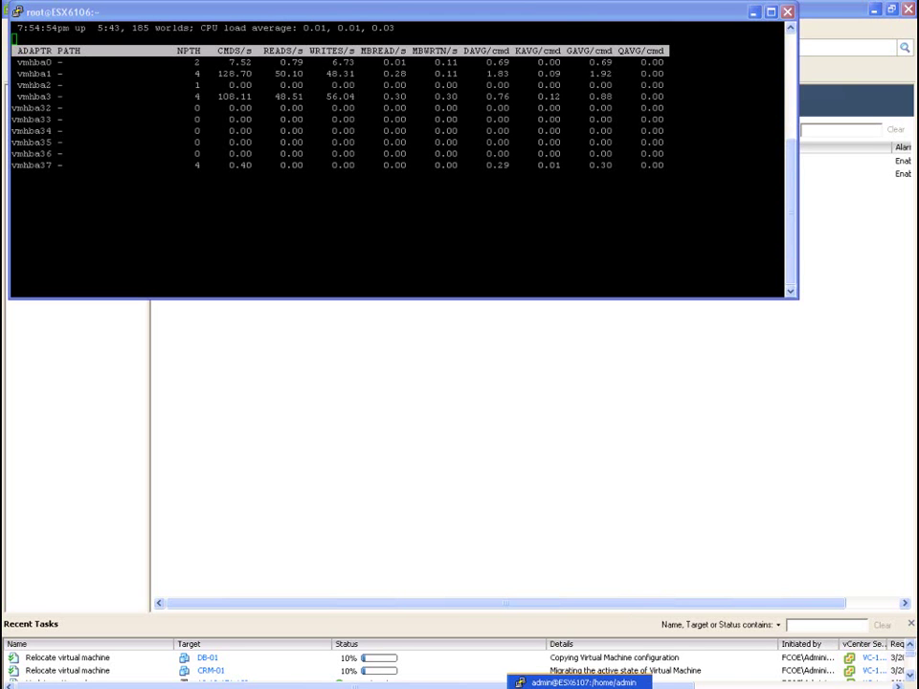
{"action": "left_click", "coordinate": [586, 683]}
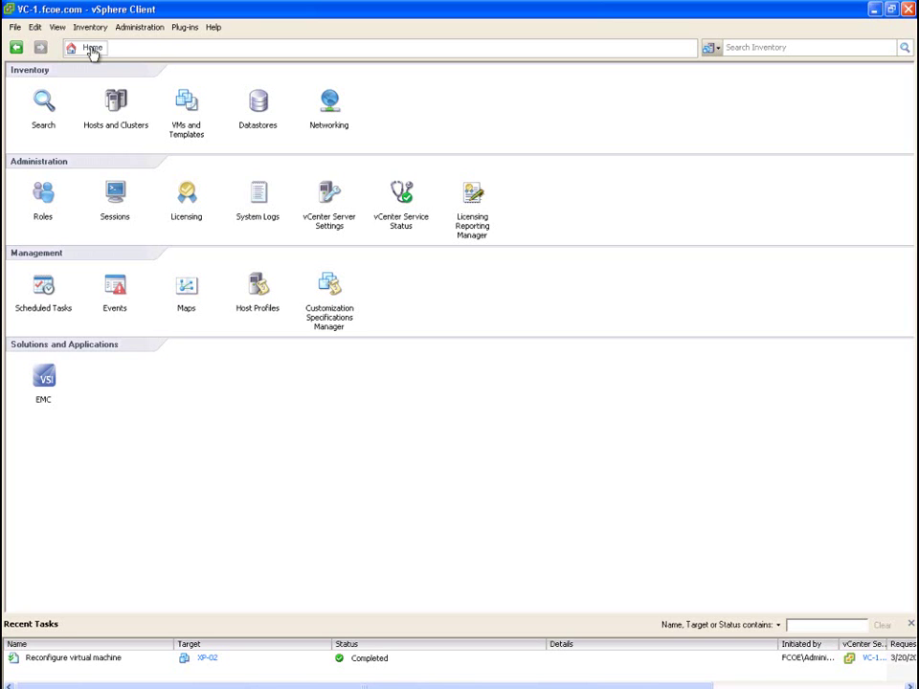
Compress XP-02 on file-01 via EMC Unified Storage from Hosts and Clusters, then return home
{"action": "left_click", "coordinate": [115, 103]}
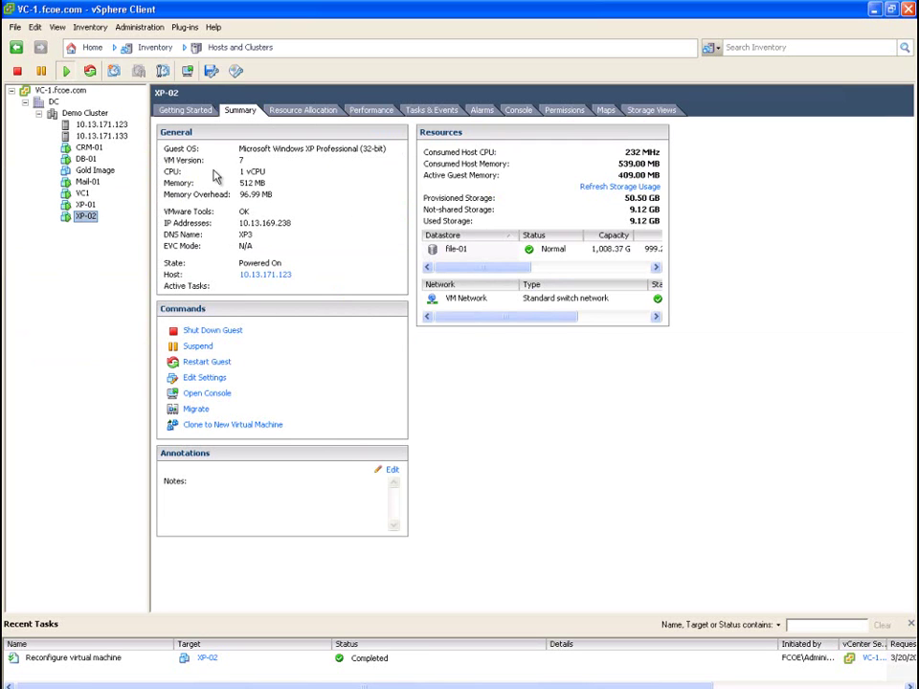
{"action": "left_click", "coordinate": [466, 249]}
{"action": "right_click", "coordinate": [93, 220]}
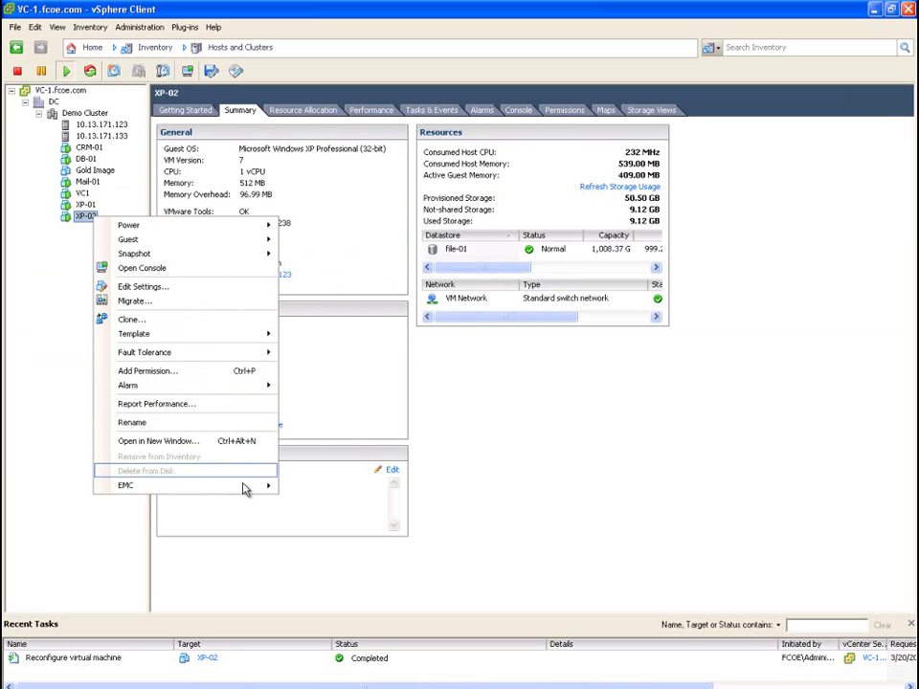
{"action": "mouse_move", "coordinate": [272, 490]}
{"action": "mouse_move", "coordinate": [337, 488]}
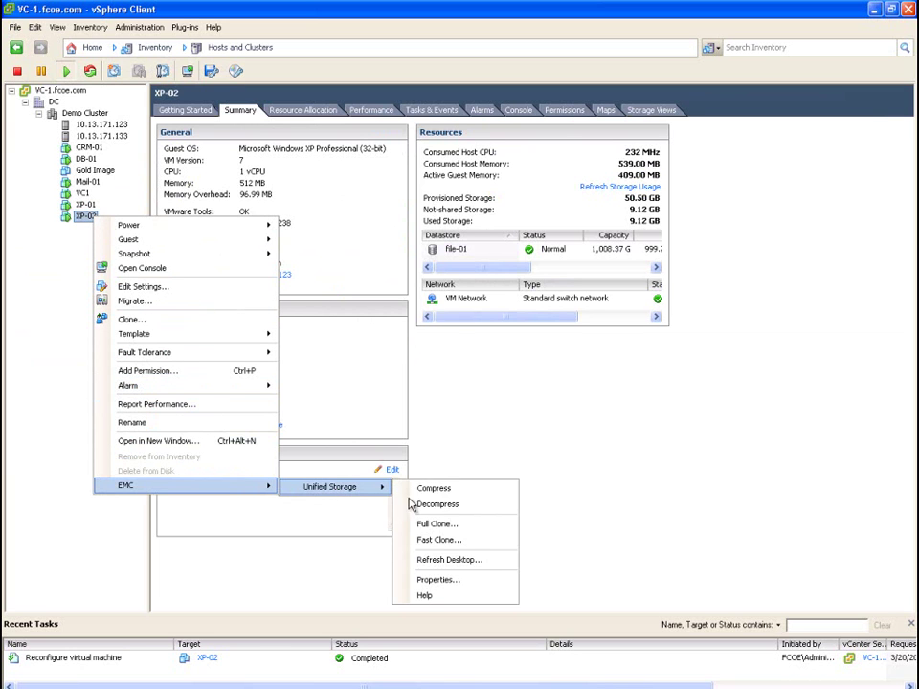
{"action": "left_click", "coordinate": [431, 494]}
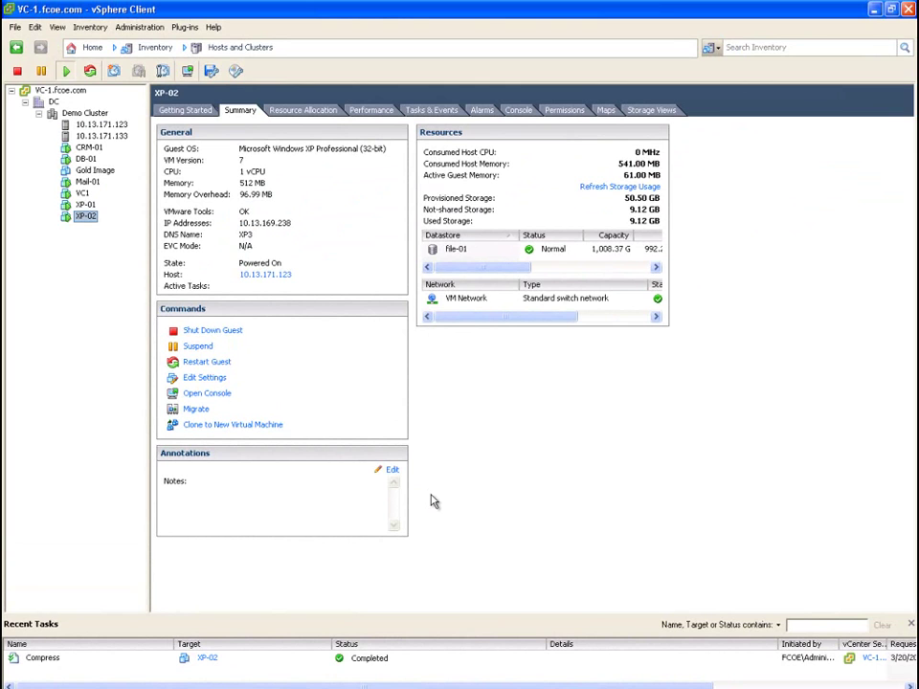
{"action": "left_click", "coordinate": [90, 56]}
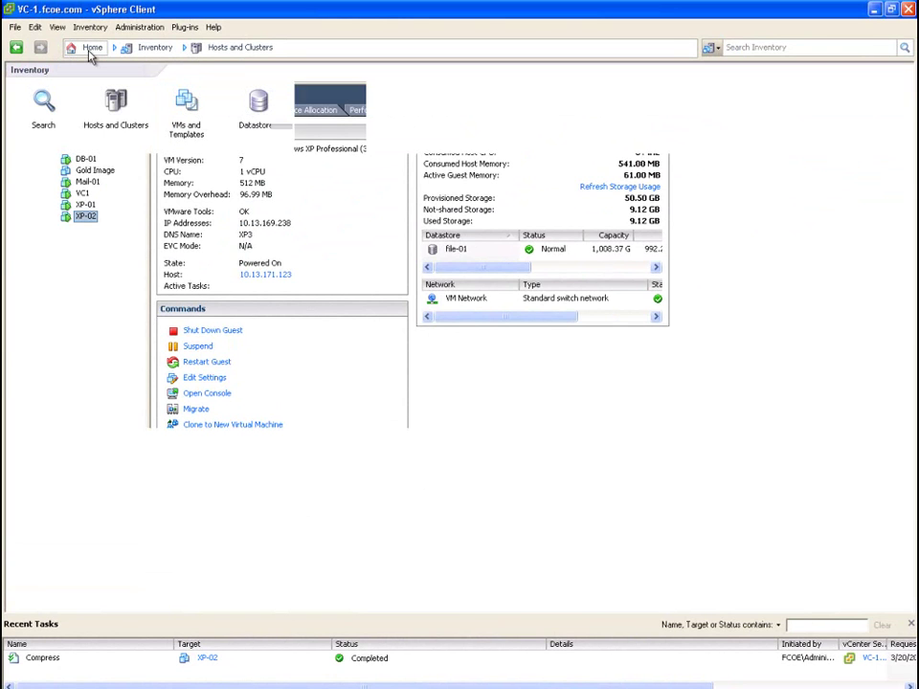
{"action": "left_click", "coordinate": [258, 100]}
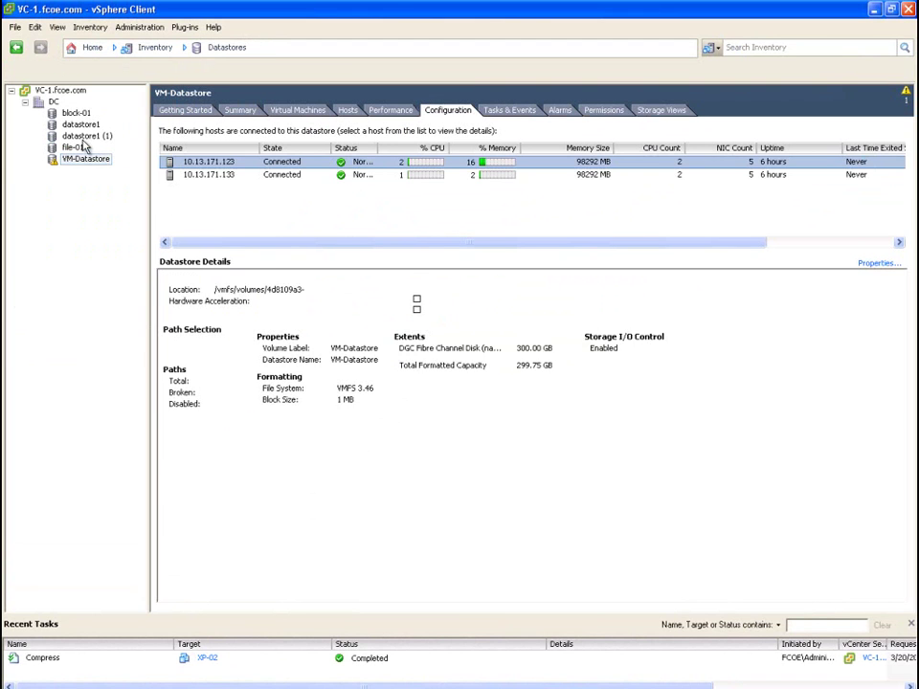
{"action": "right_click", "coordinate": [76, 148]}
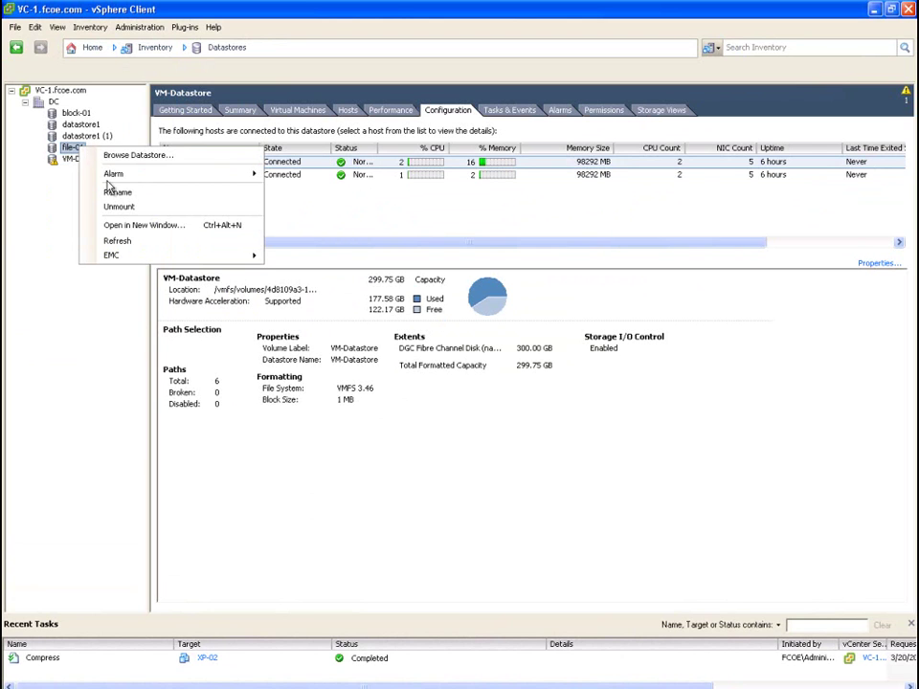
{"action": "mouse_move", "coordinate": [166, 257]}
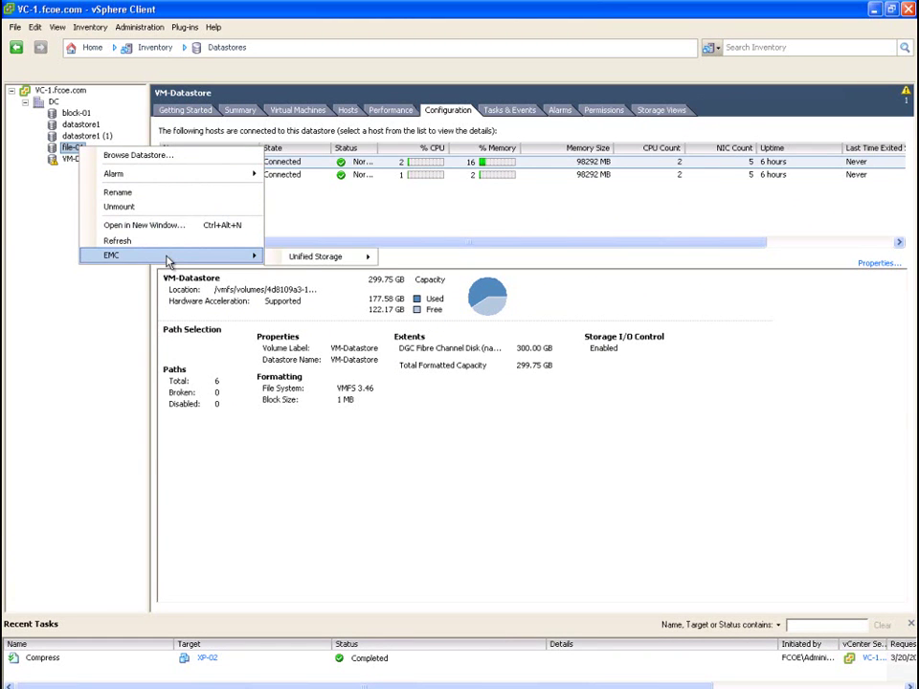
{"action": "mouse_move", "coordinate": [327, 261]}
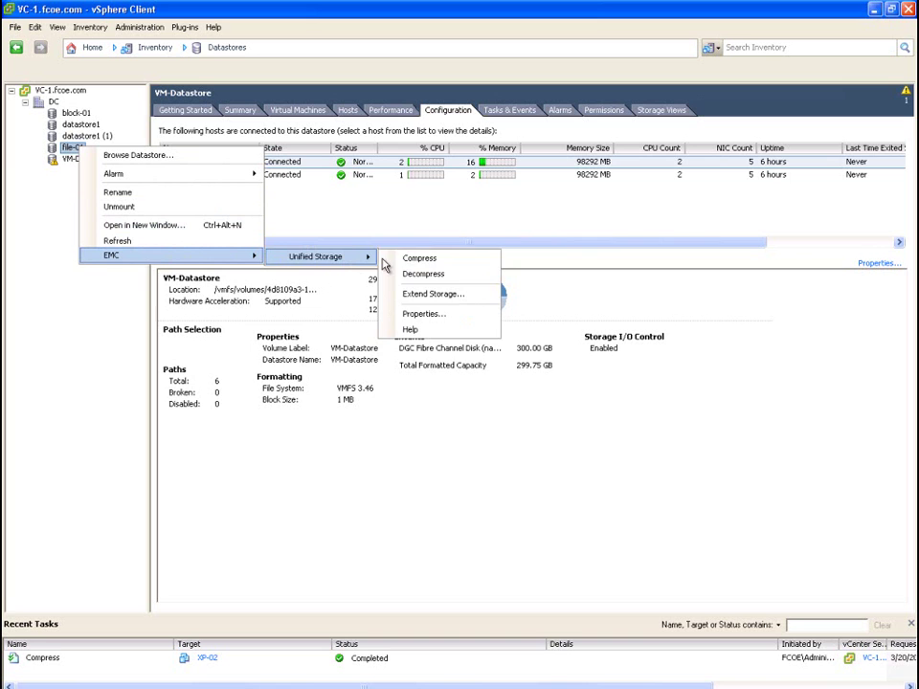
{"action": "left_click", "coordinate": [431, 314]}
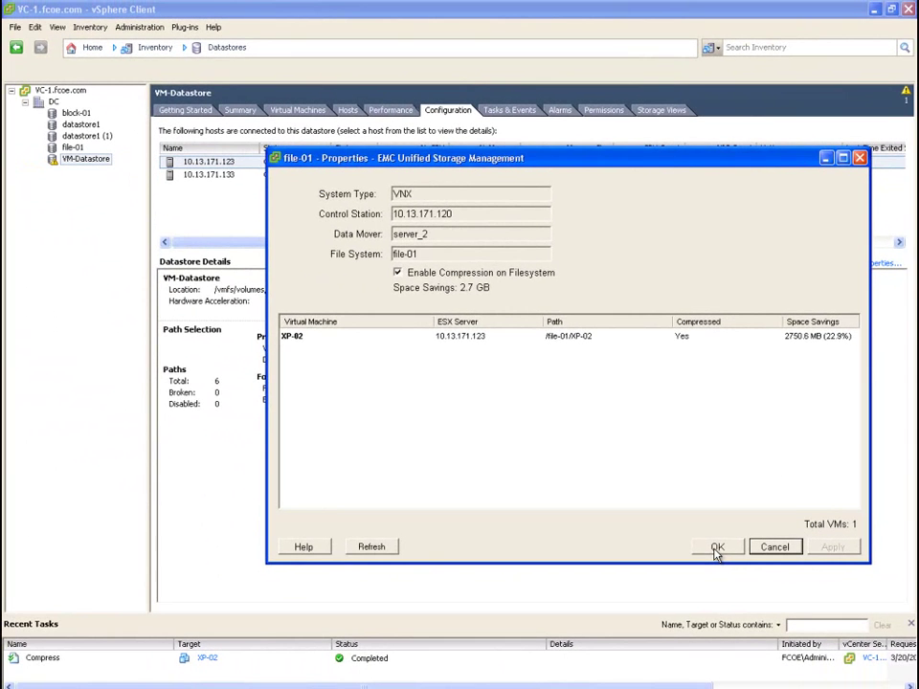
{"action": "left_click", "coordinate": [713, 547]}
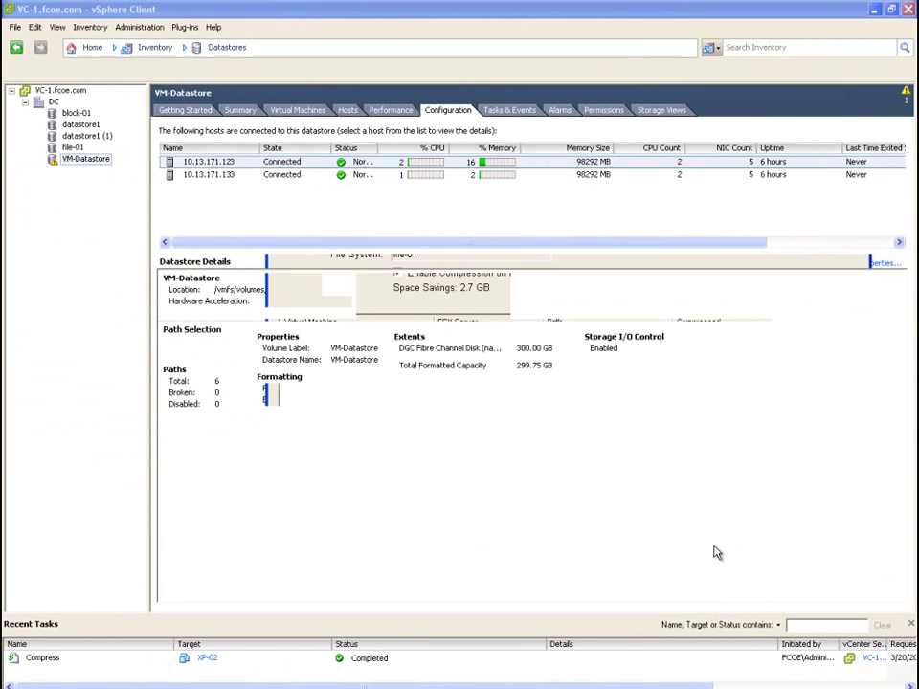
{"action": "left_click", "coordinate": [92, 49]}
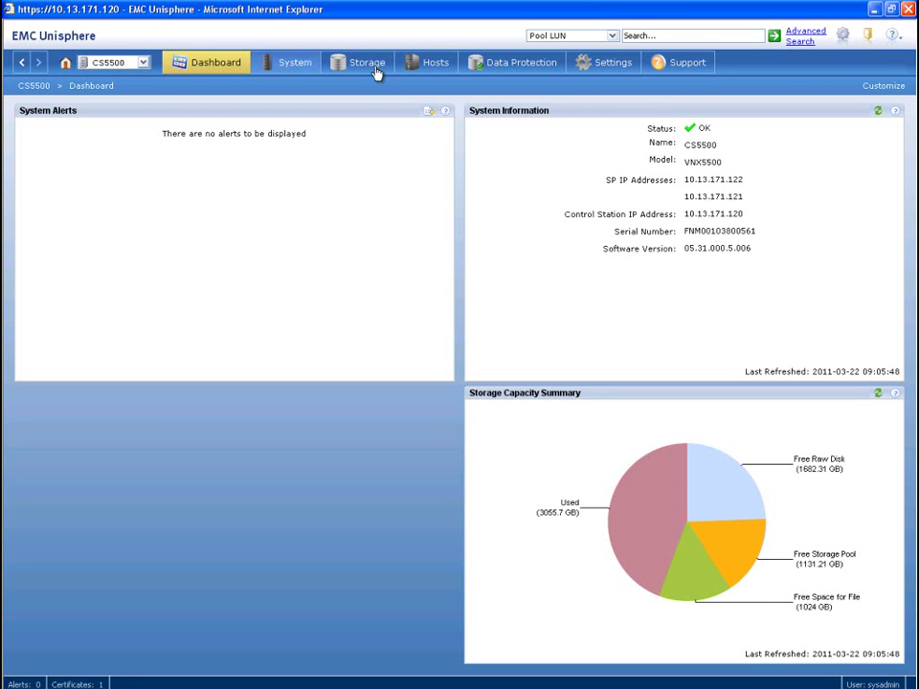
In Hosts > Virtualization, select vCenter 10.13.169.231 and dismiss its credentials prompt
{"action": "left_click", "coordinate": [431, 63]}
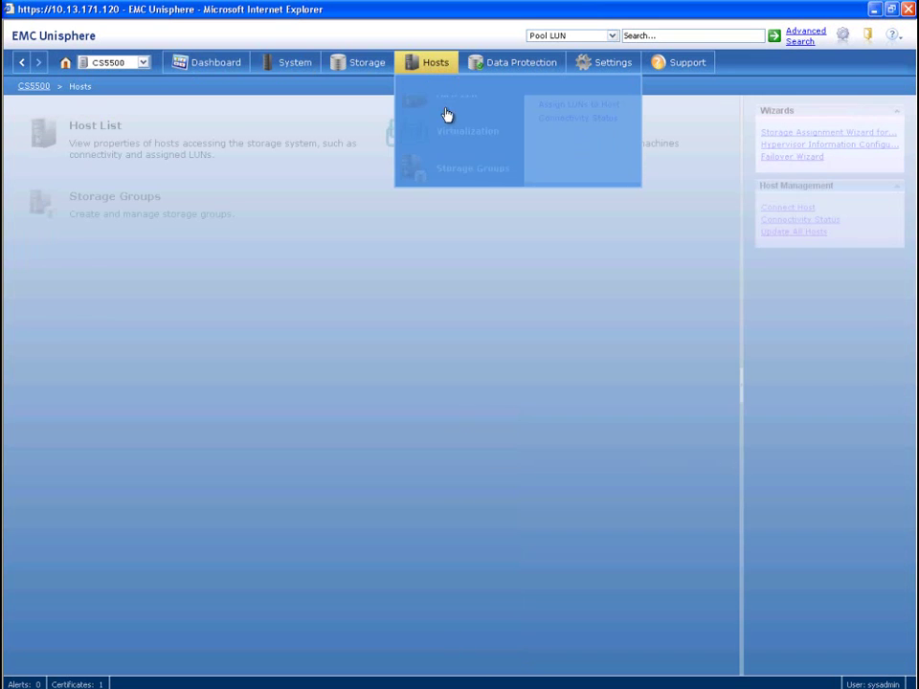
{"action": "left_click", "coordinate": [450, 135]}
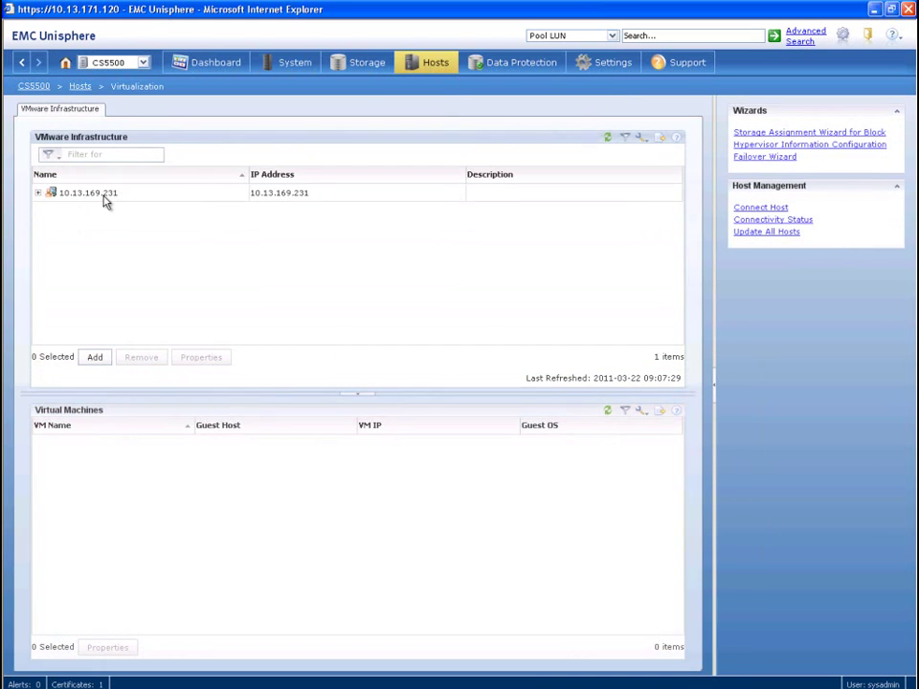
{"action": "left_click", "coordinate": [107, 196]}
{"action": "left_click", "coordinate": [197, 357]}
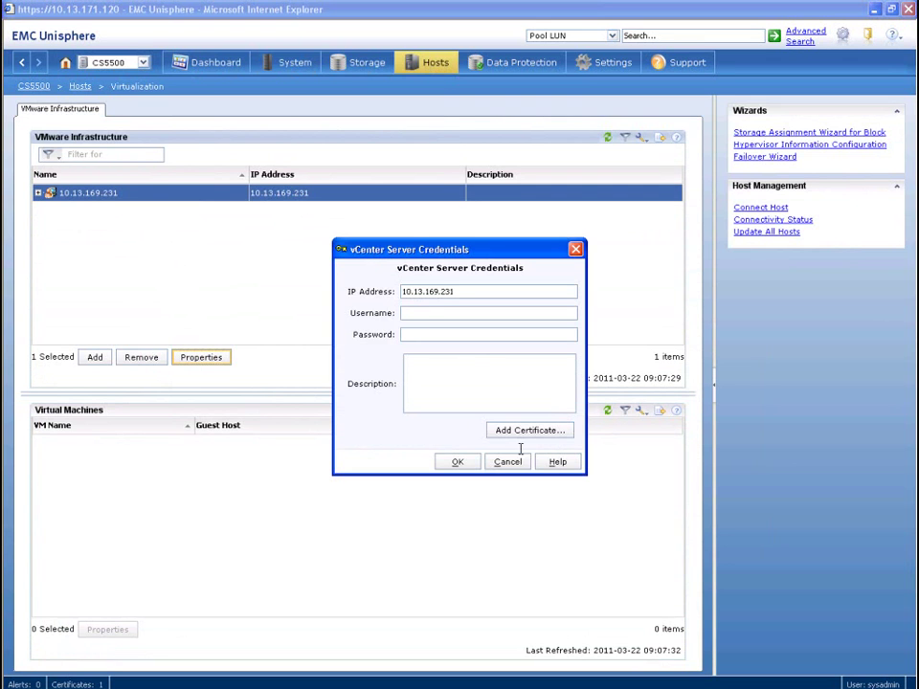
{"action": "left_click", "coordinate": [507, 463]}
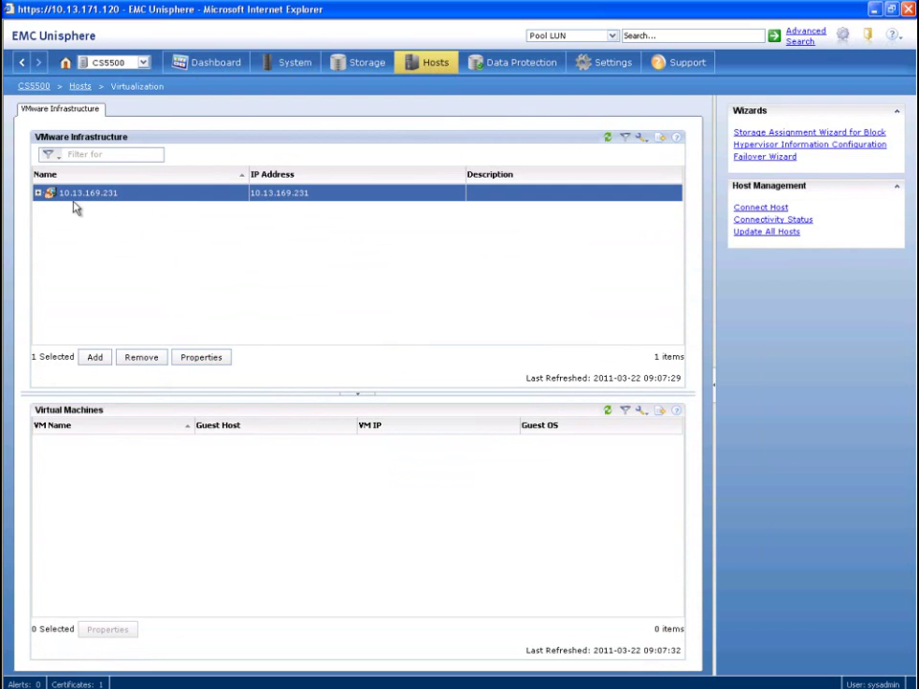
Expand the vCenter to list ESX6106.casidemo.com's virtual machines and view the host's properties
{"action": "left_click", "coordinate": [39, 193]}
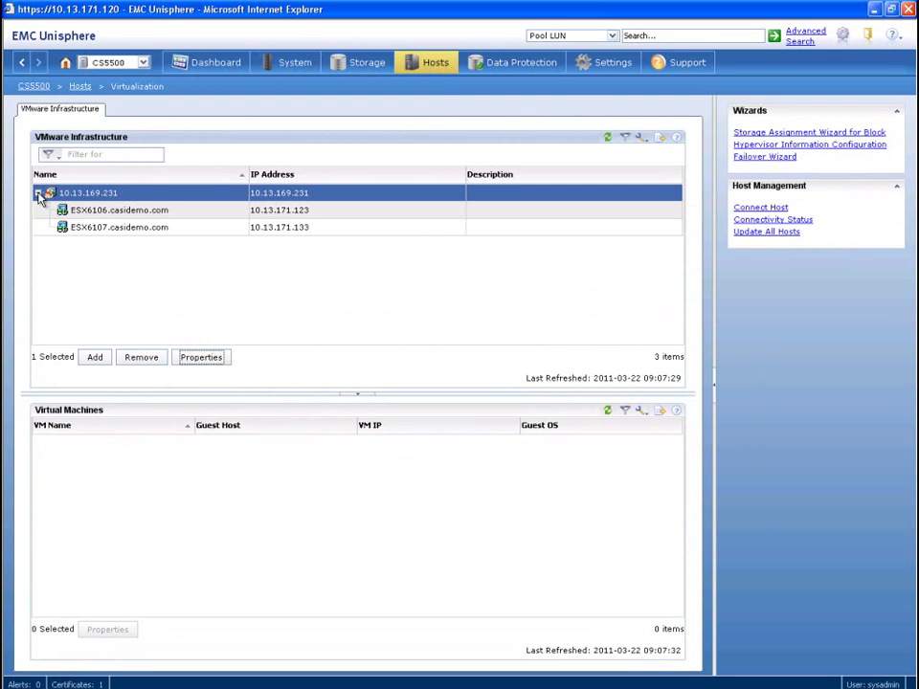
{"action": "left_click", "coordinate": [138, 213]}
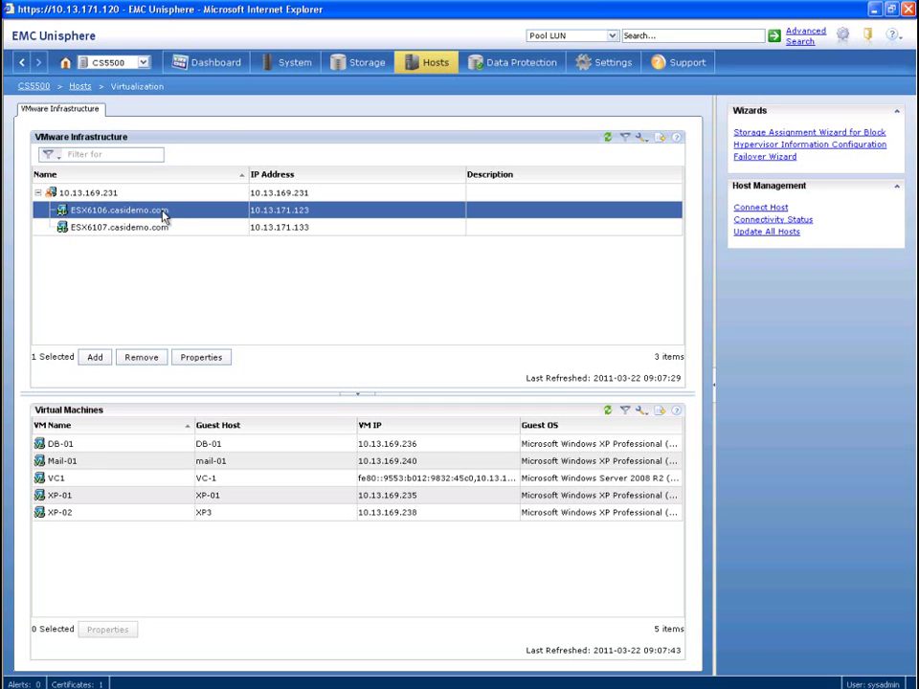
{"action": "double_click", "coordinate": [162, 210]}
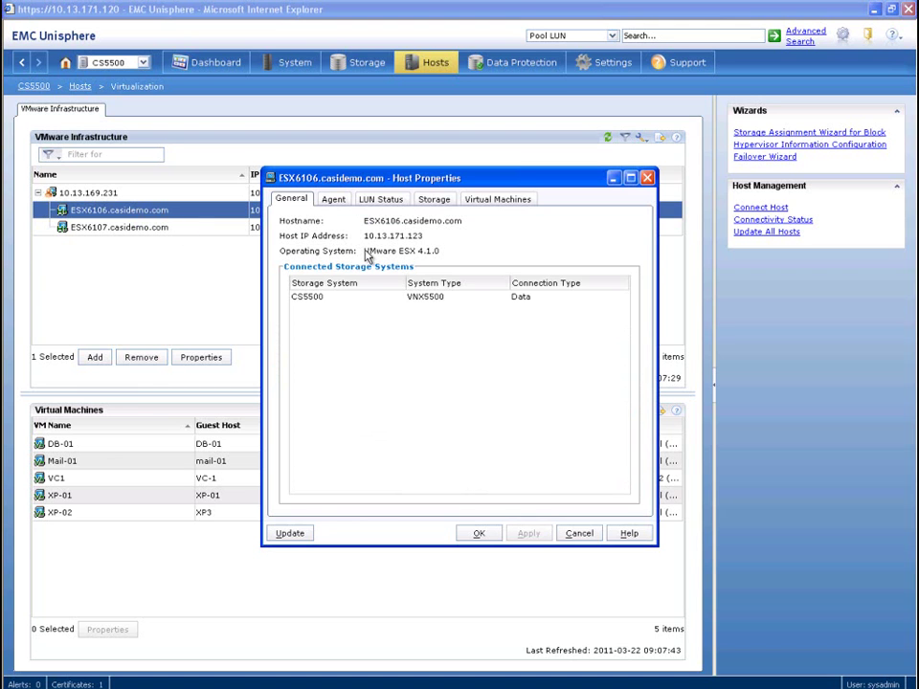
{"action": "left_click", "coordinate": [581, 534]}
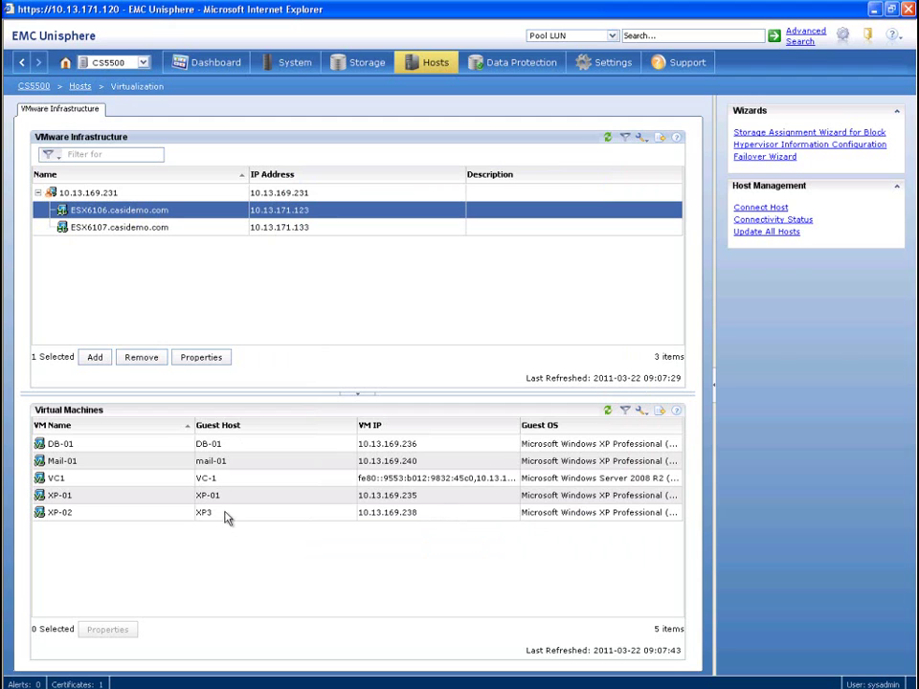
{"action": "left_click", "coordinate": [146, 466]}
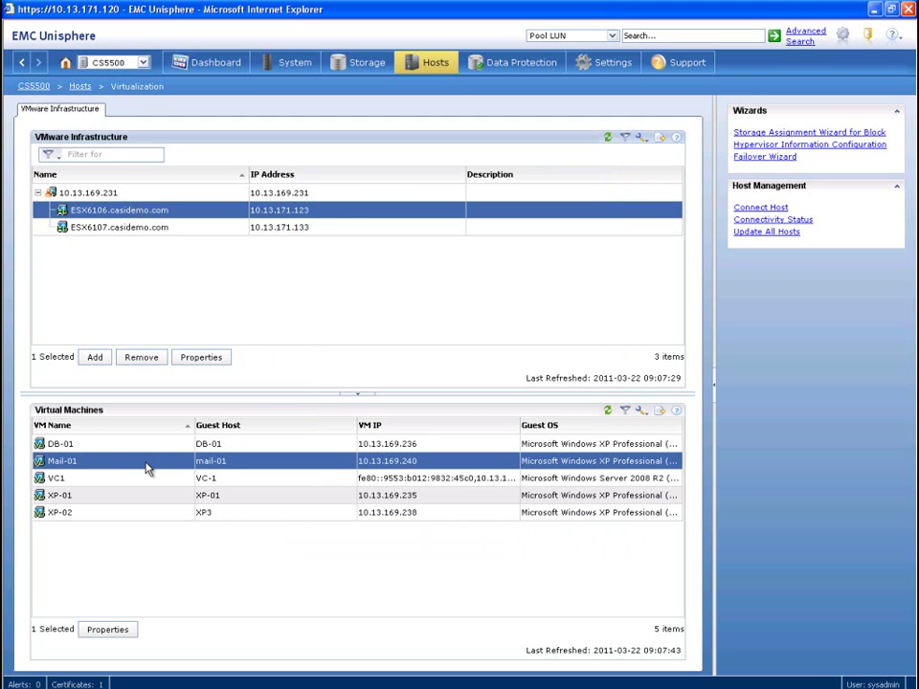
{"action": "double_click", "coordinate": [146, 466]}
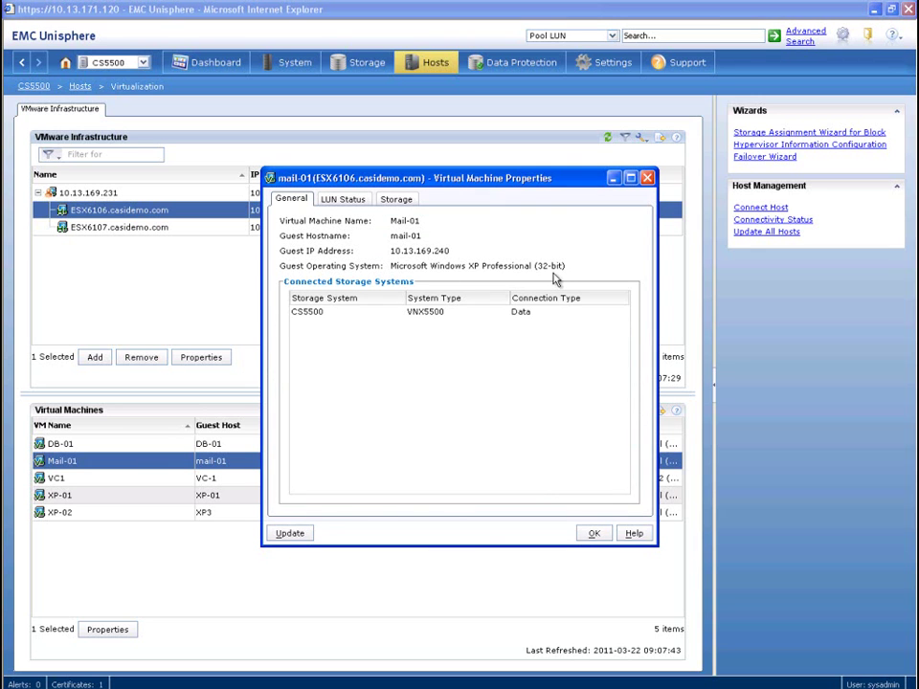
{"action": "left_click", "coordinate": [400, 201]}
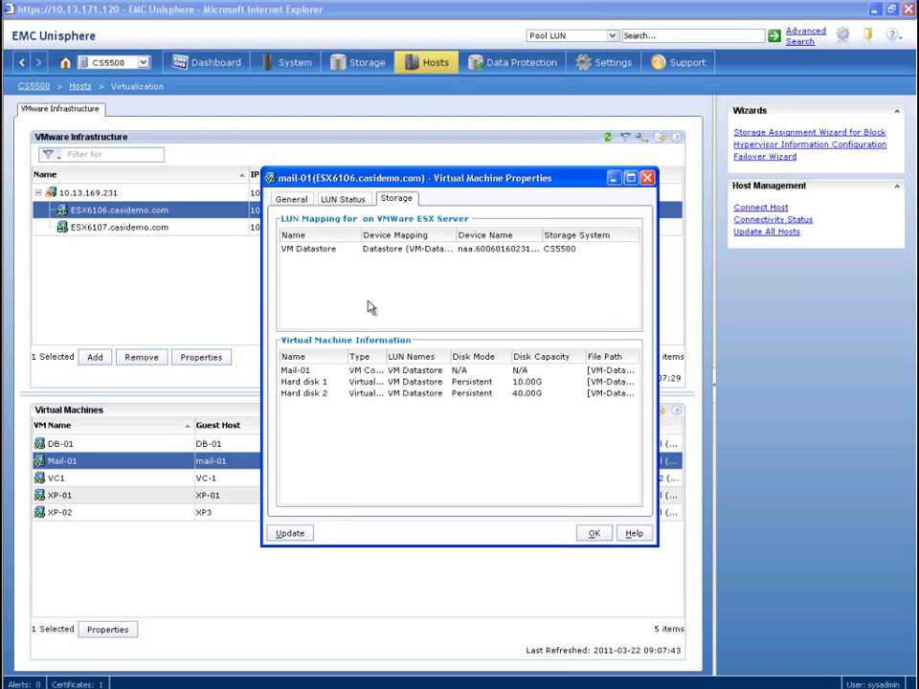
{"action": "left_click", "coordinate": [594, 534]}
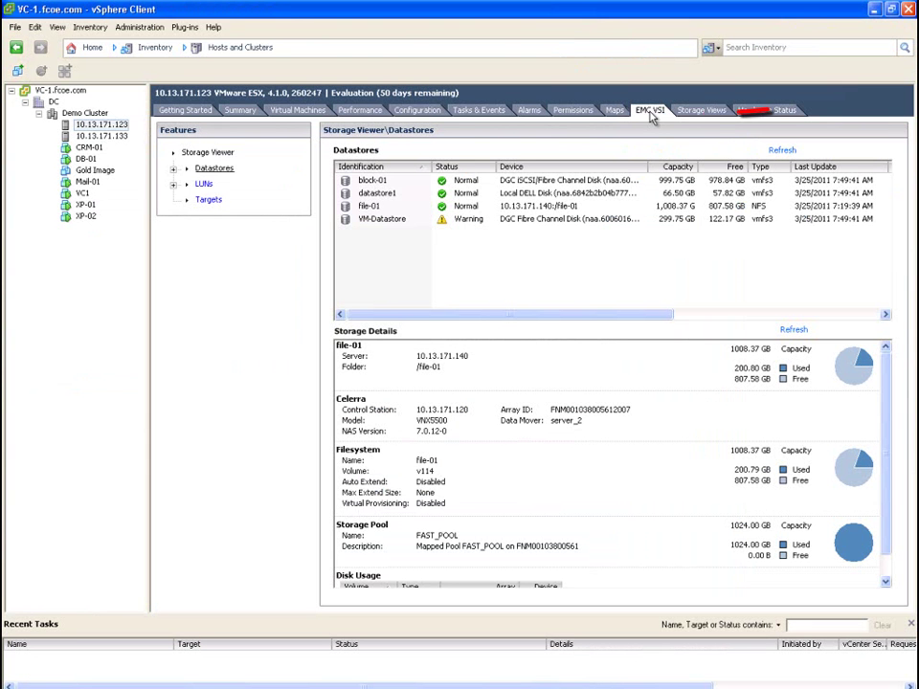
Review the EMC VSI storage details of file-01, then block-01 and its RAID_5 LUN
{"action": "left_click", "coordinate": [376, 206]}
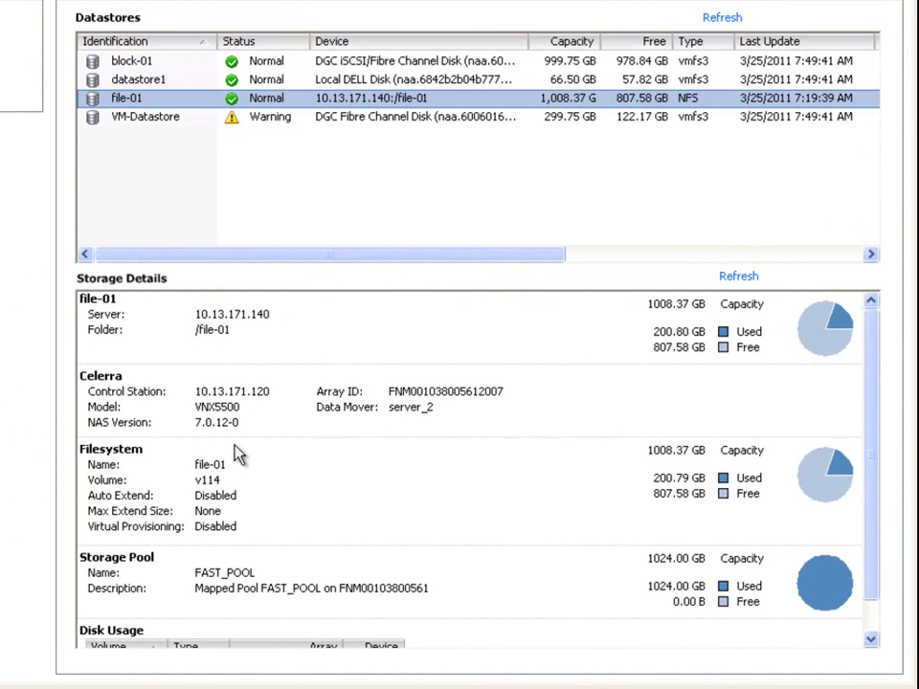
{"action": "left_click", "coordinate": [869, 637]}
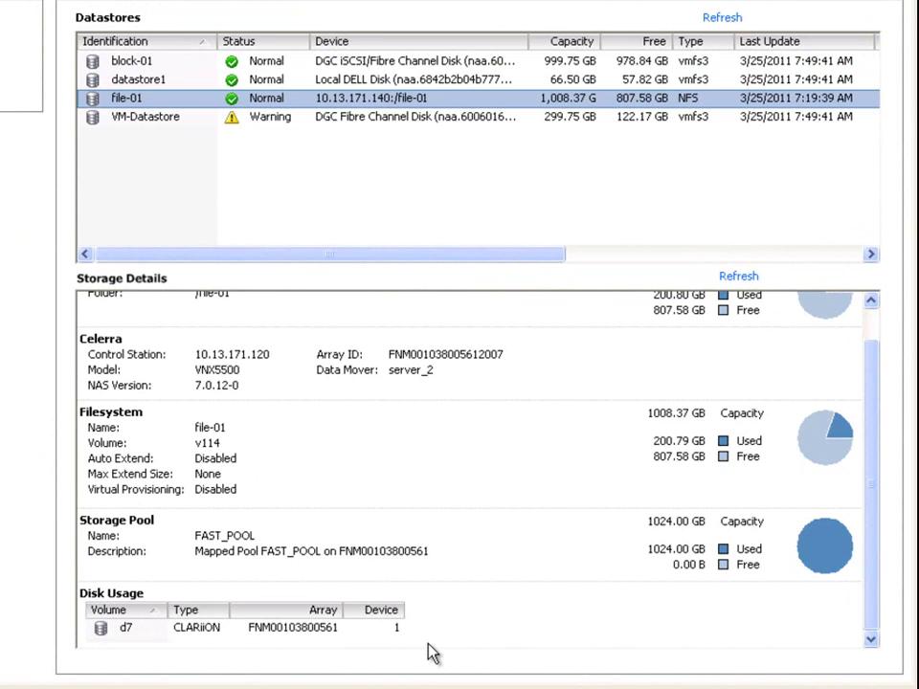
{"action": "left_click", "coordinate": [273, 61]}
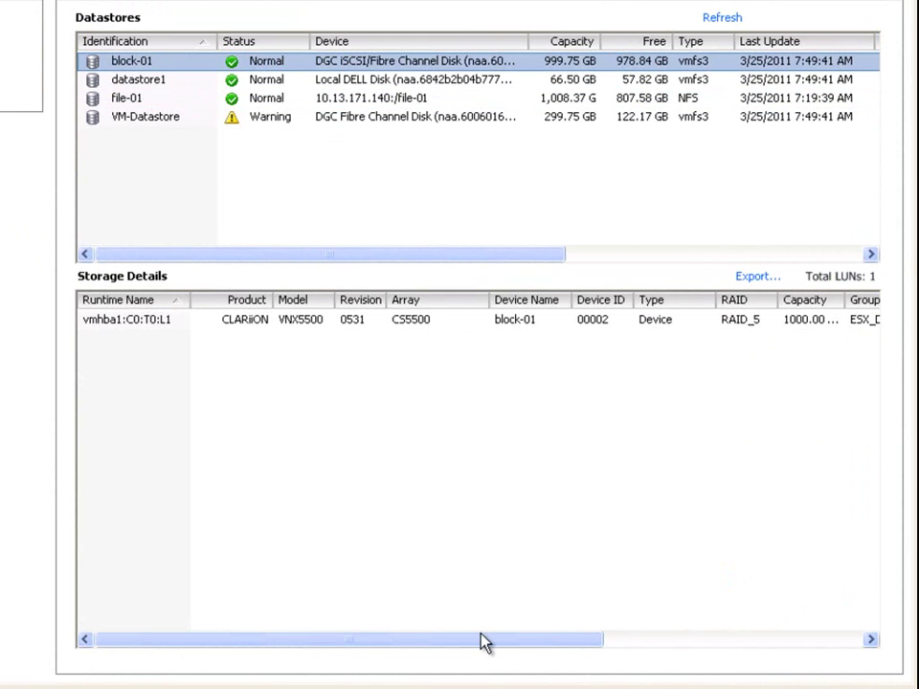
{"action": "left_click_drag", "start_coordinate": [599, 640], "coordinate": [905, 673]}
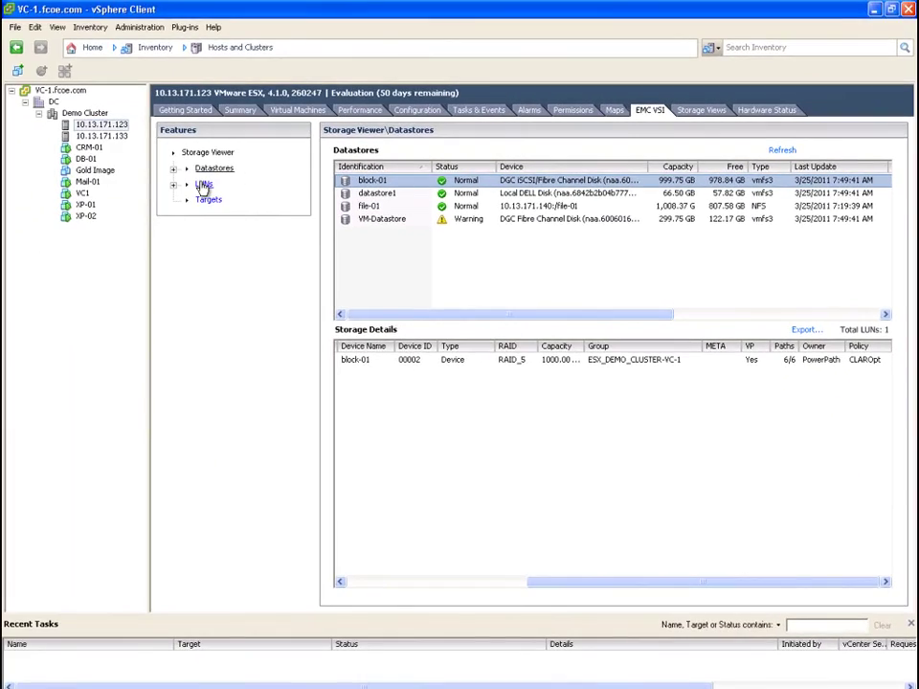
{"action": "left_click", "coordinate": [198, 185]}
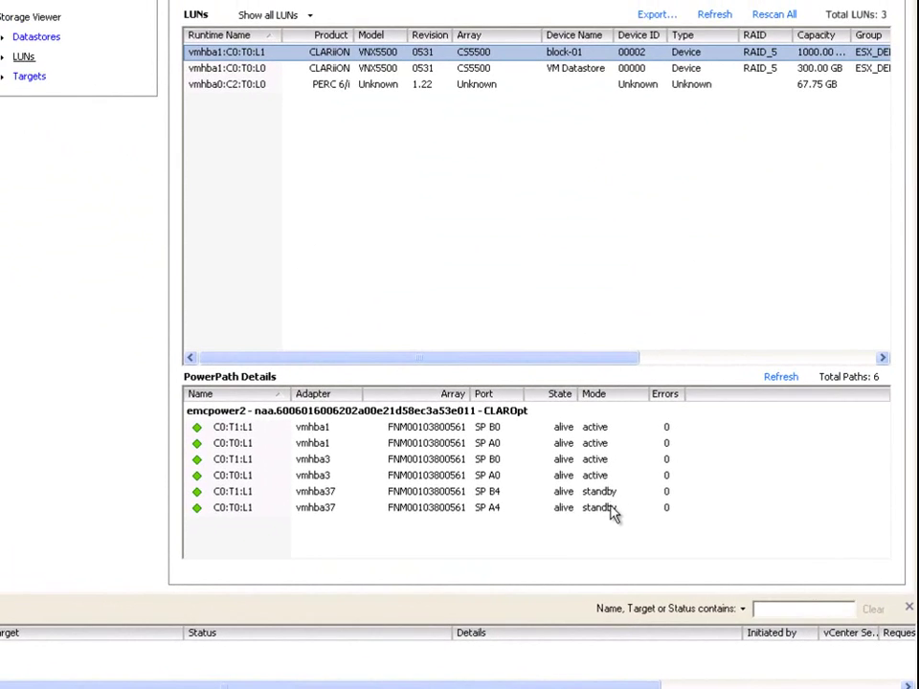
Show the VM Datastore LUN's PowerPath paths, then the LUNs behind vmhba1's SP_A target
{"action": "left_click", "coordinate": [381, 69]}
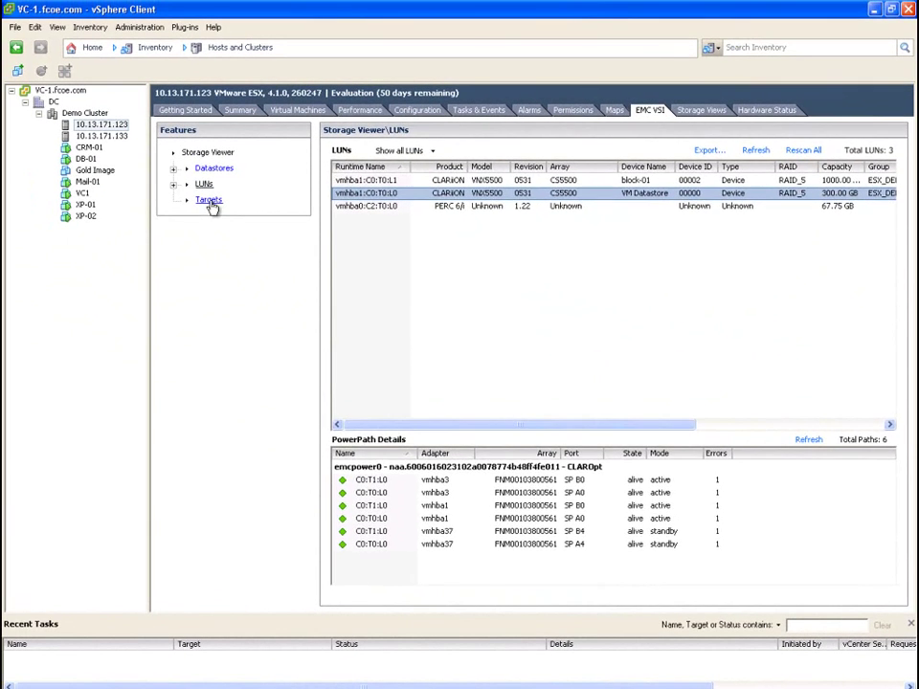
{"action": "left_click", "coordinate": [209, 201]}
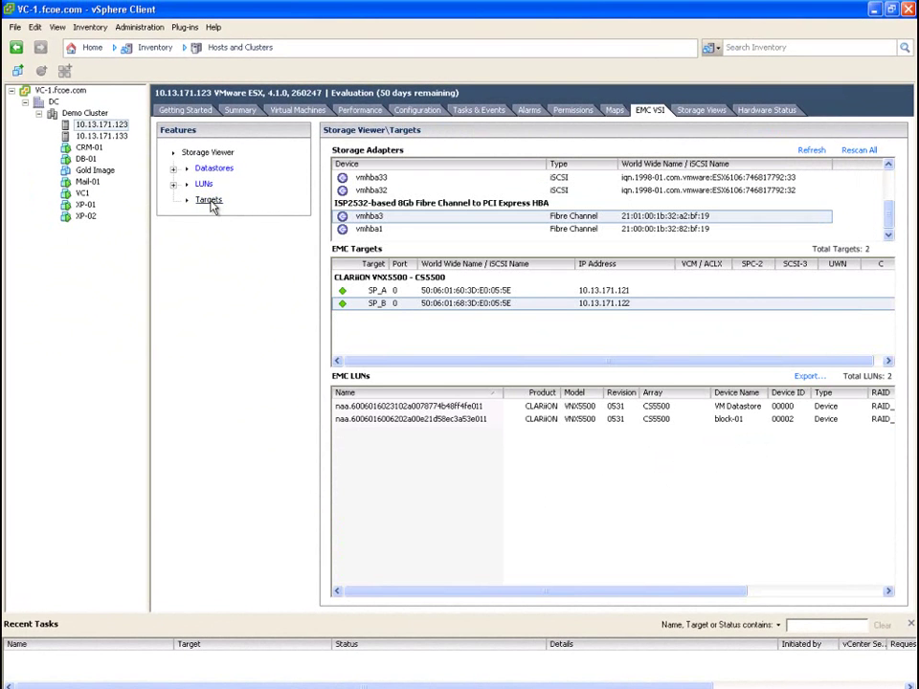
{"action": "left_click", "coordinate": [393, 231]}
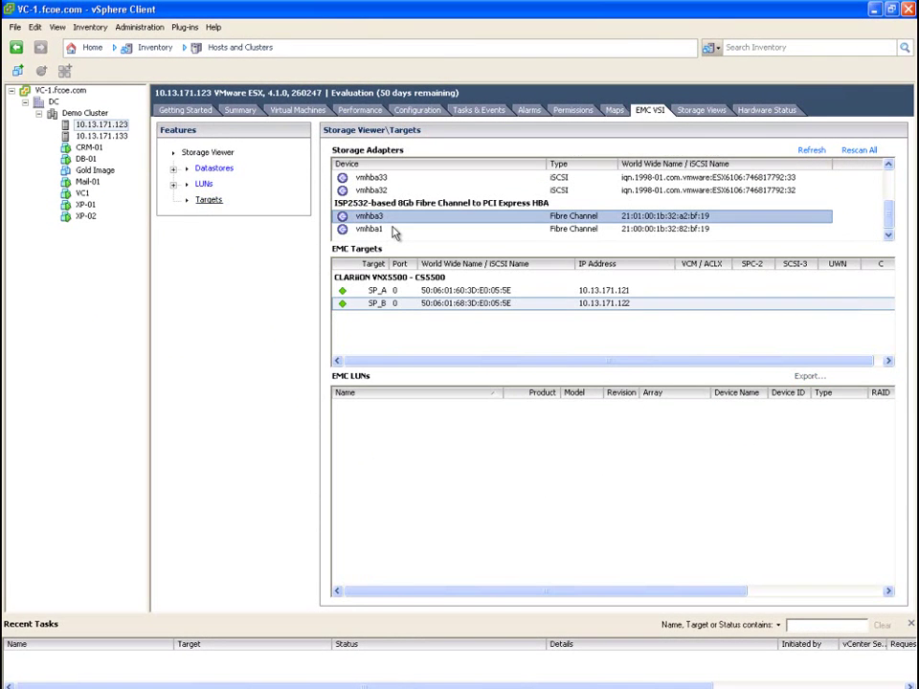
{"action": "left_click", "coordinate": [400, 292]}
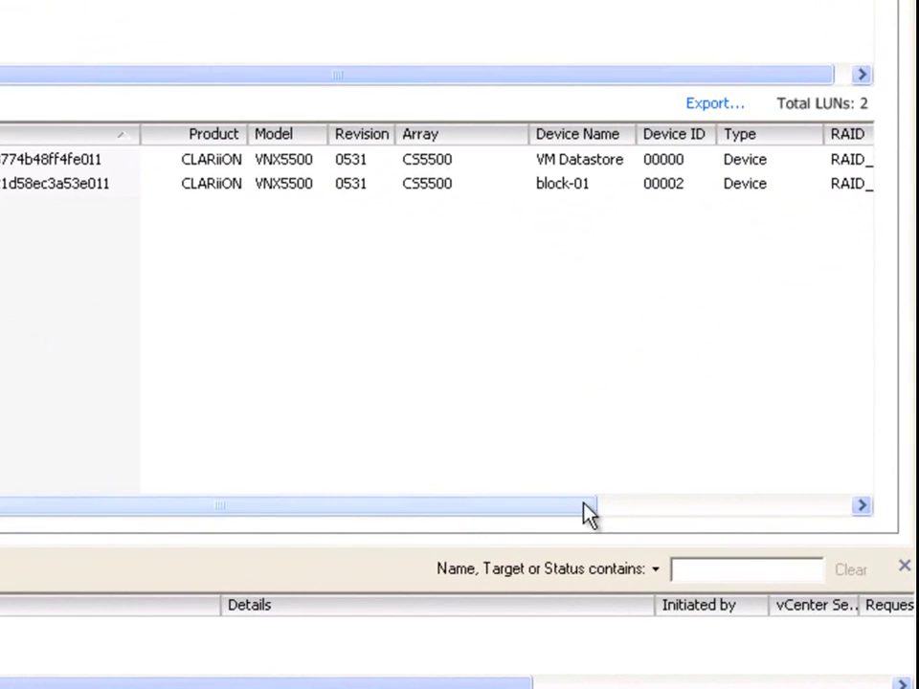
{"action": "left_click_drag", "start_coordinate": [589, 515], "coordinate": [897, 511]}
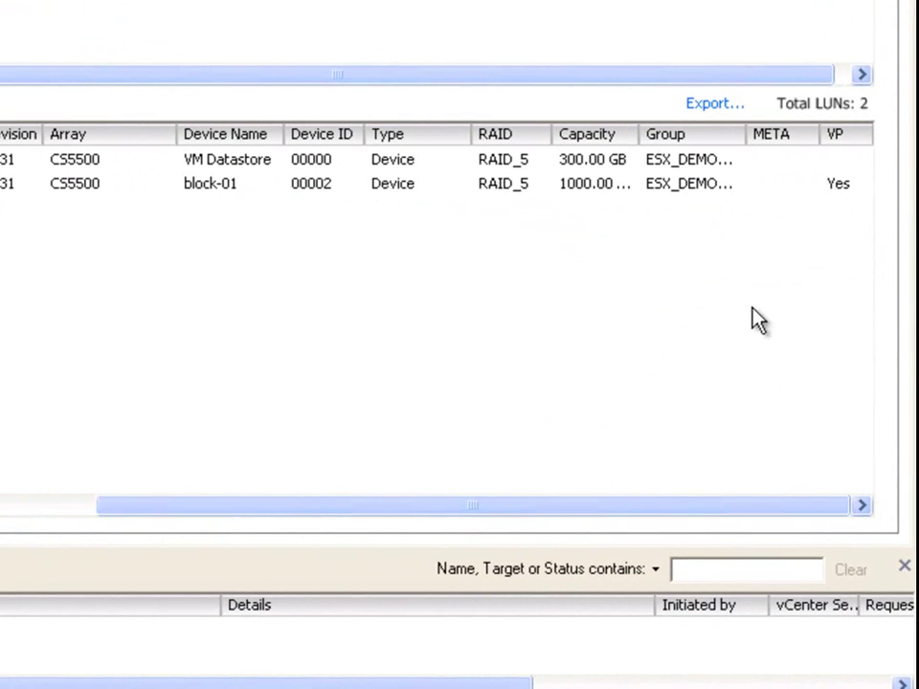